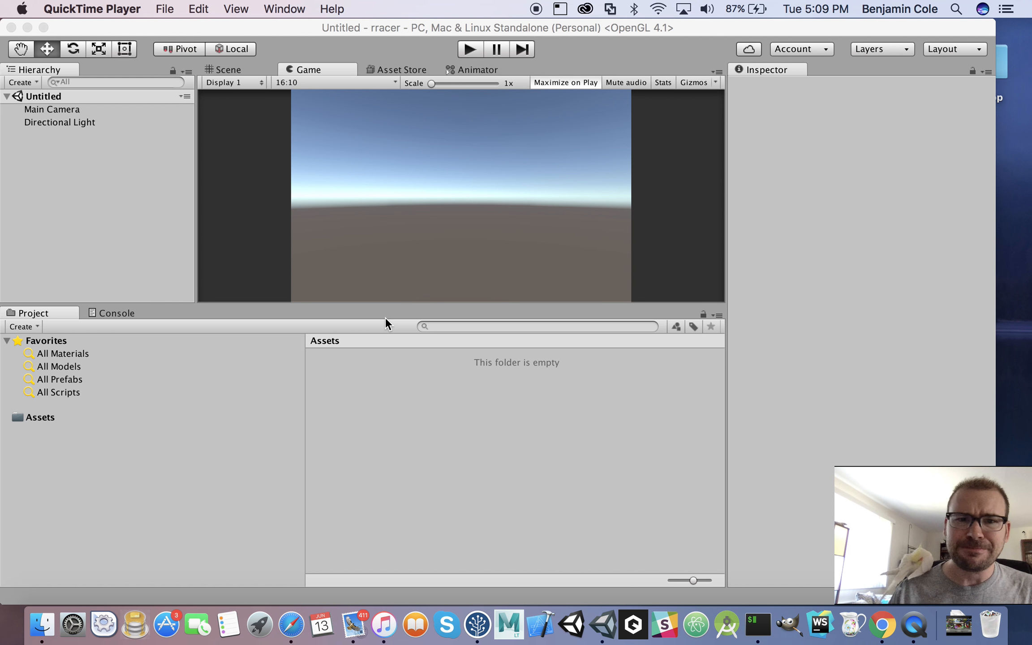
- Enlarge the viewport area by shrinking the Project area, and show the Scene view
left_click(249, 30)
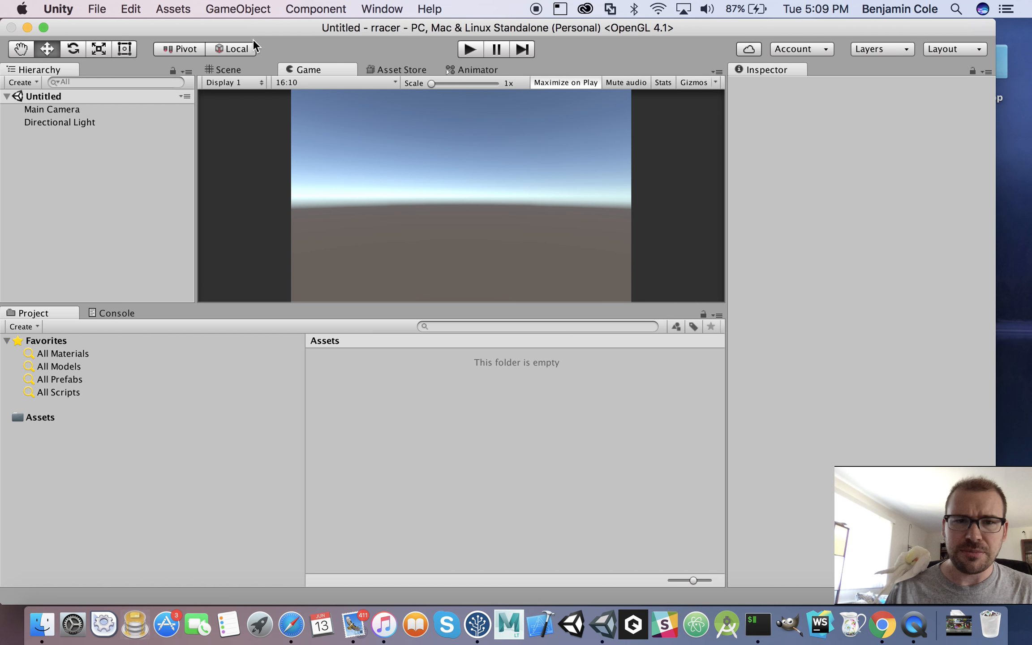
left_click_drag(391, 306, 389, 372)
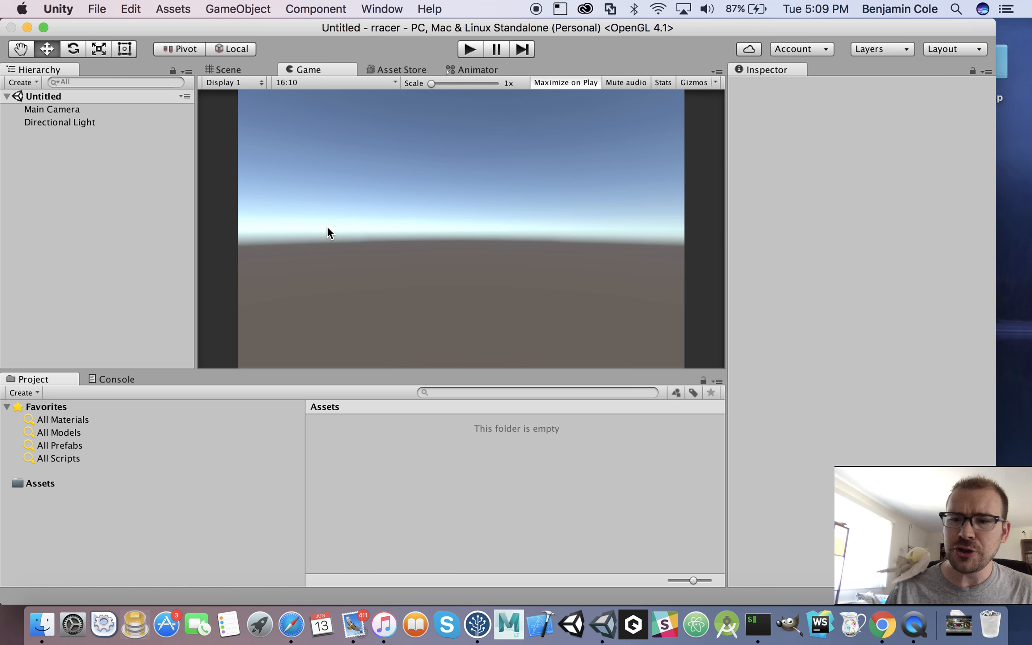
left_click(244, 70)
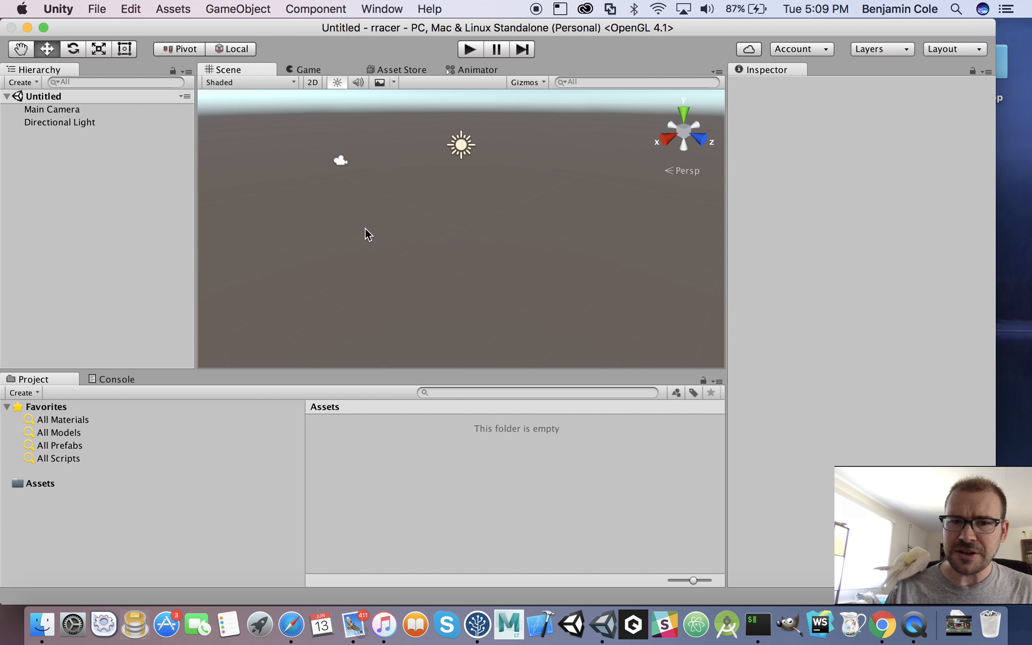
scroll(365, 228, "down", 3)
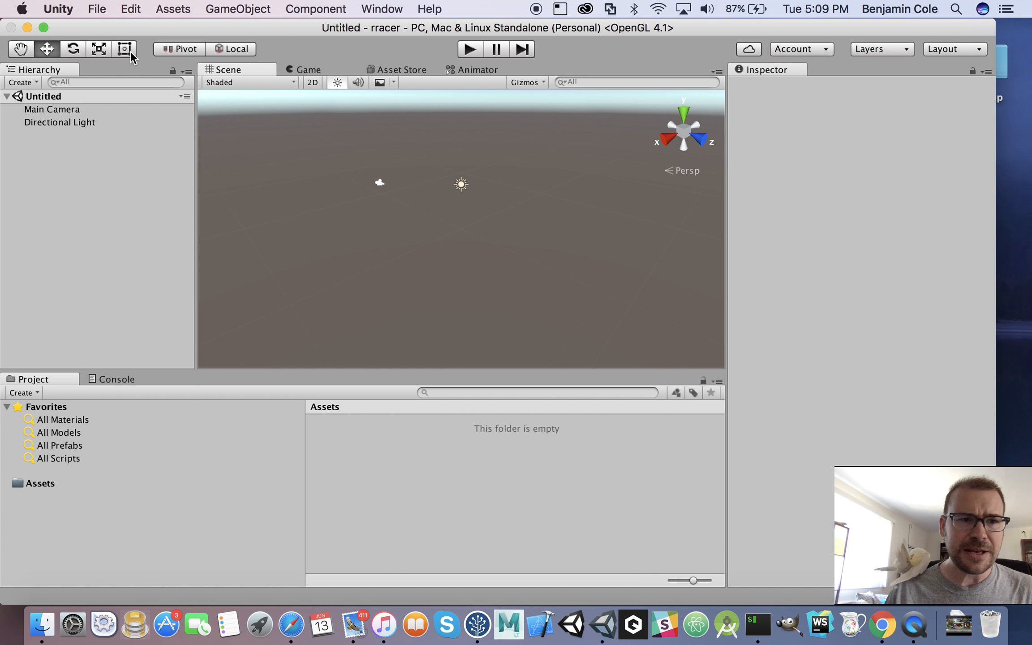
- Add a 3D Terrain object to the scene
left_click(95, 8)
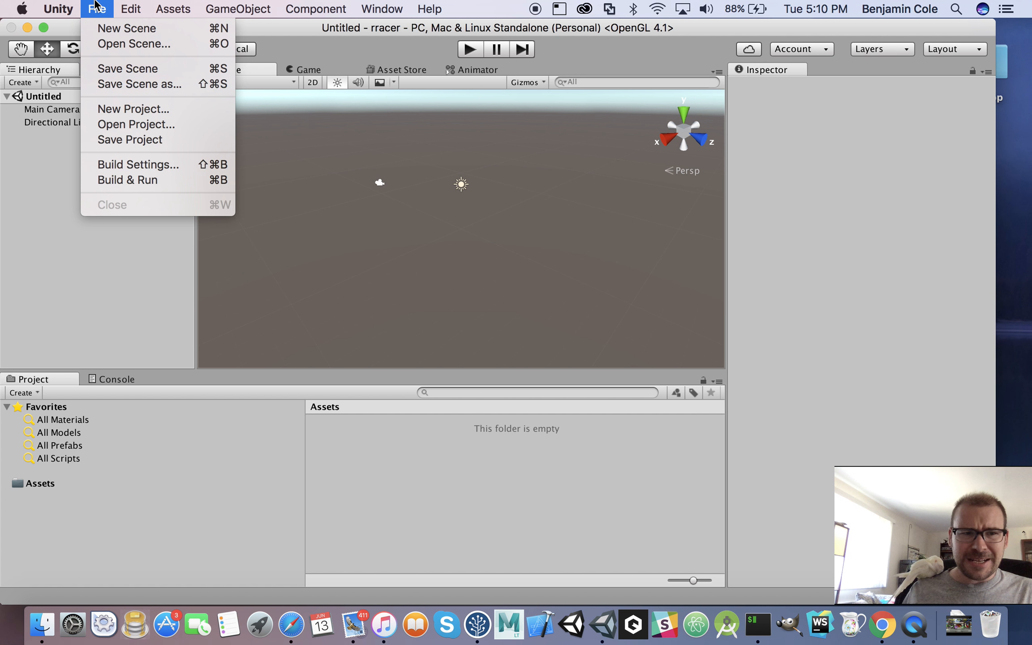
mouse_move(115, 4)
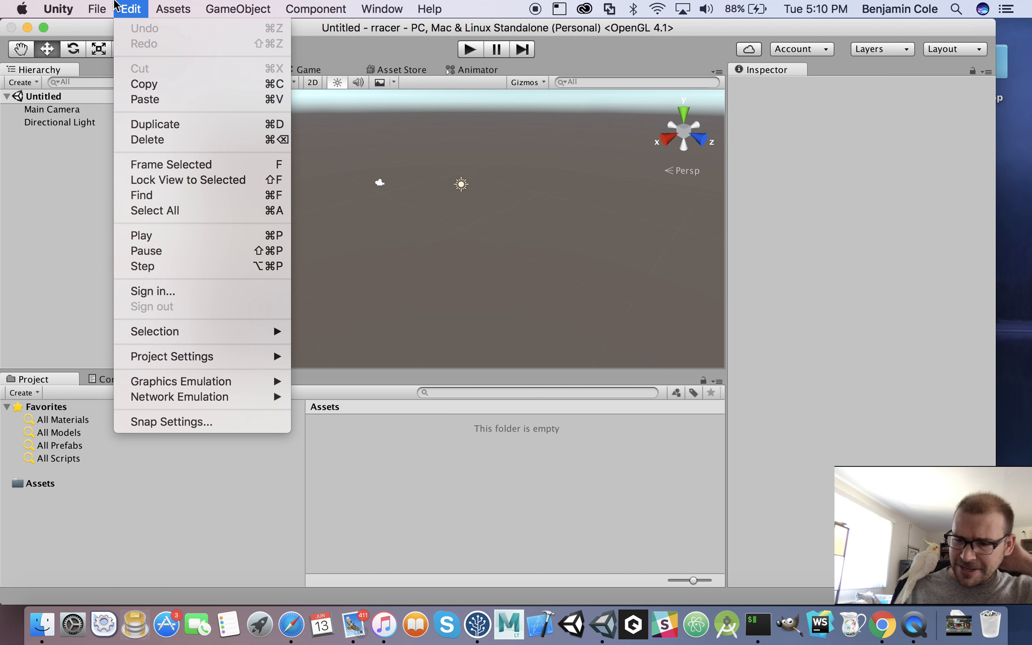
mouse_move(232, 5)
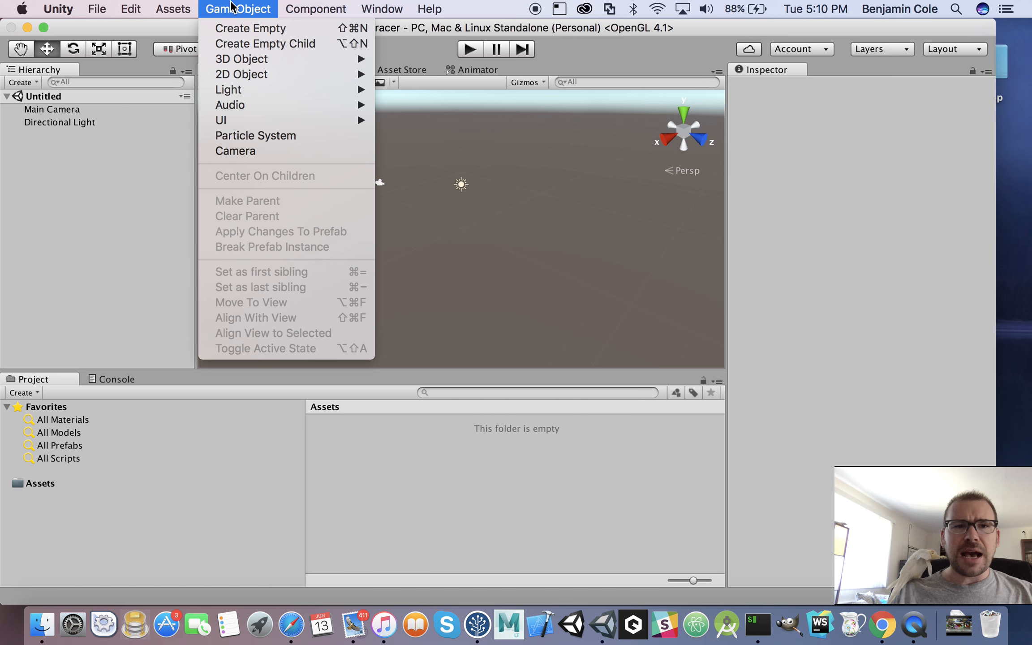
mouse_move(239, 63)
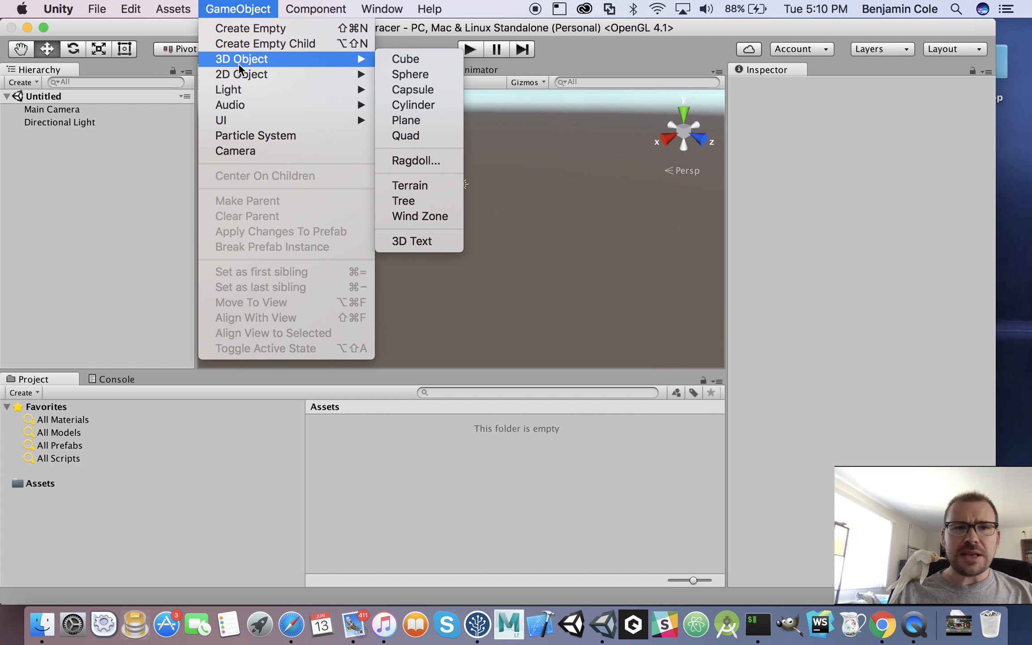
left_click(412, 186)
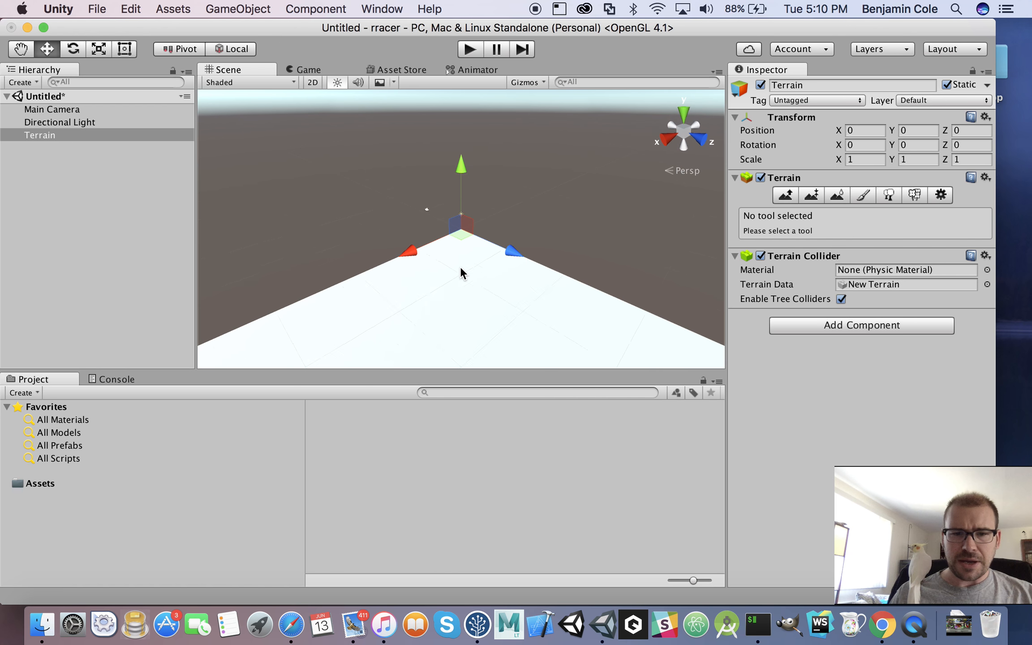
- Set up the Raise / Lower Terrain tool with the large solid round brush at brush size 59
left_click(22, 49)
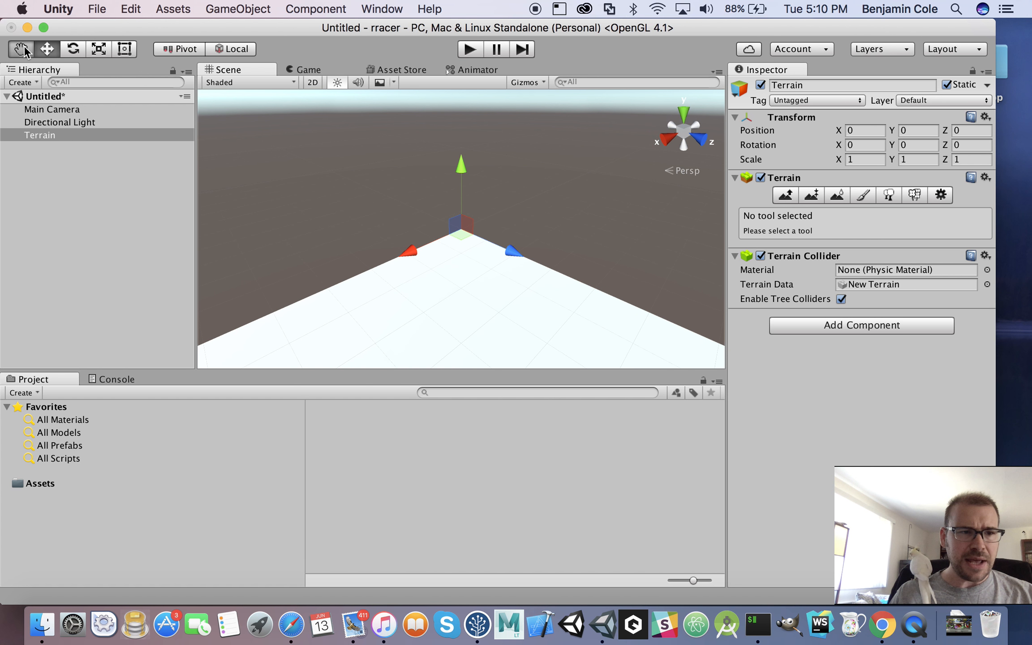
left_click_drag(555, 295, 492, 186)
scroll(499, 264, "down", 5)
scroll(491, 201, "down", 8)
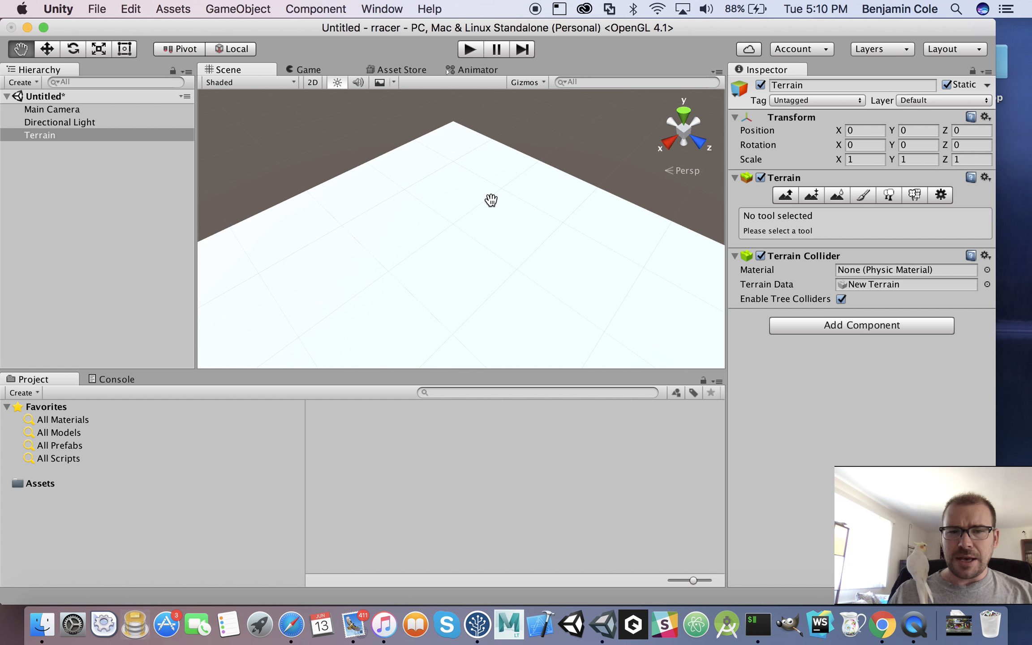
left_click(786, 196)
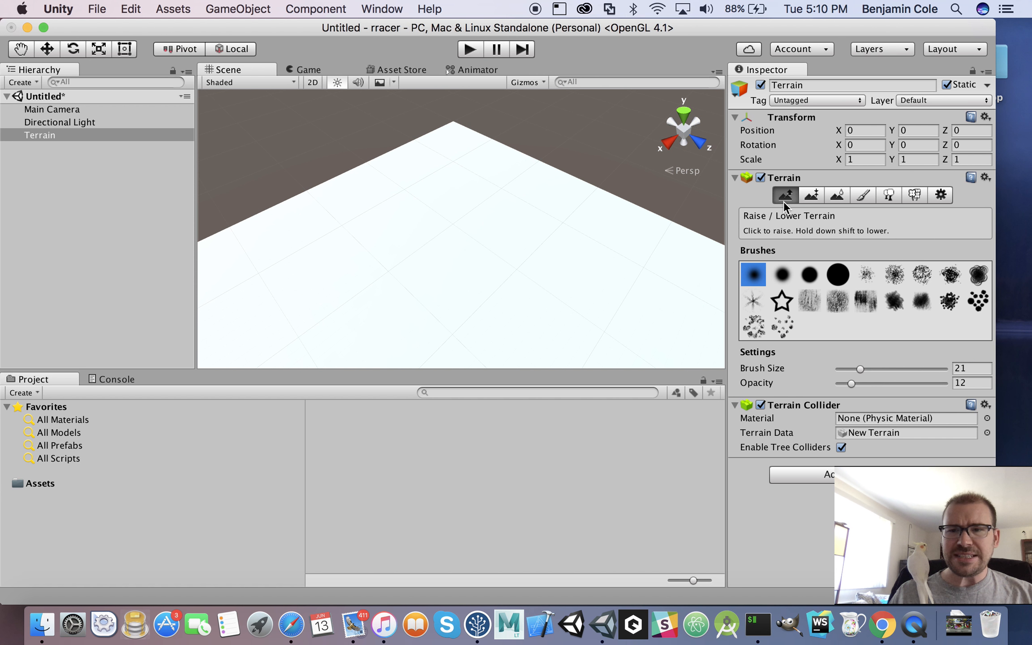
left_click(837, 274)
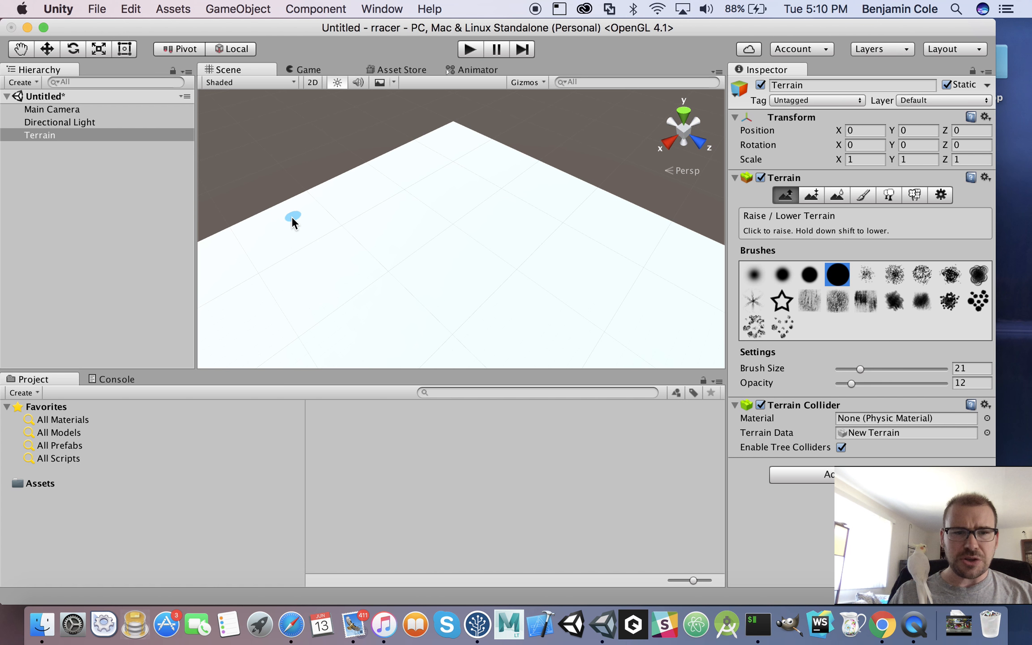
left_click_drag(861, 369, 903, 375)
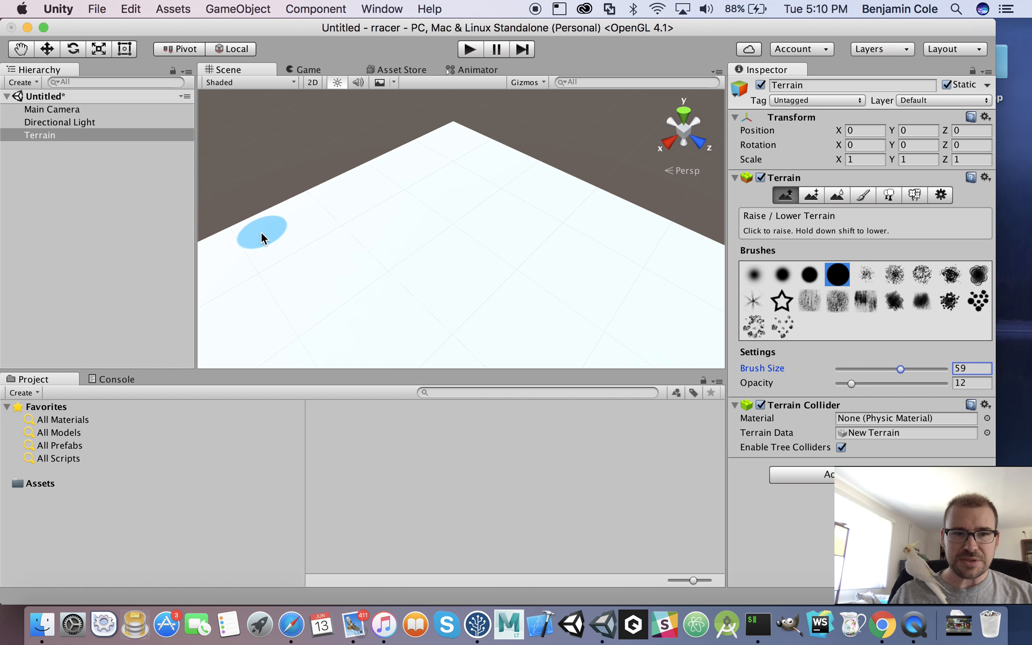
- Raise rough mountains from the terrain's far corner along its far-left edge and down toward the near corner
left_click_drag(261, 232, 384, 156)
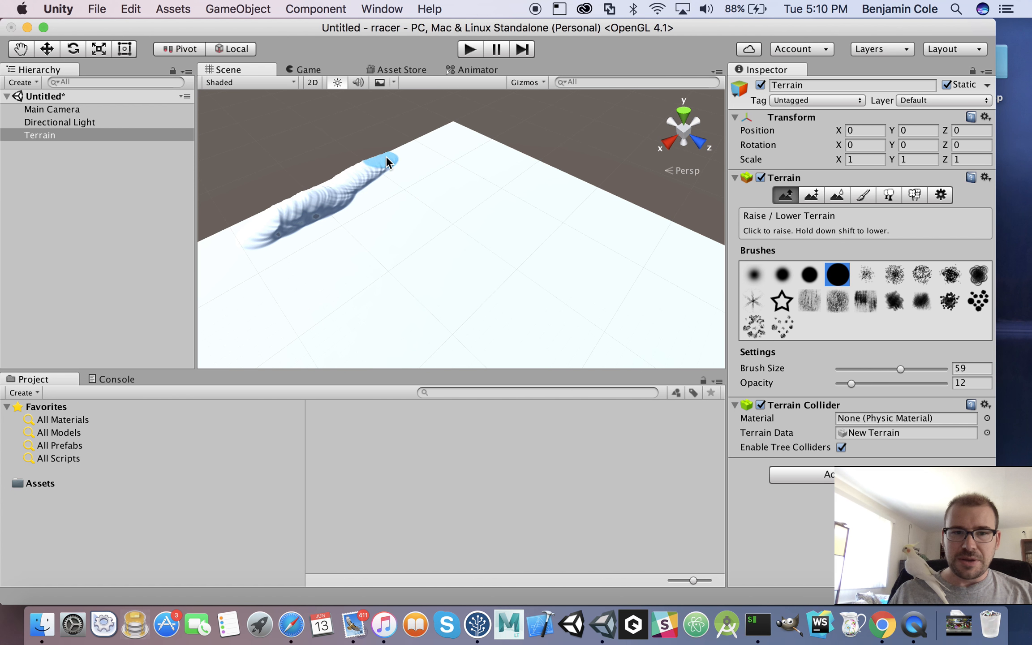
mouse_move(502, 147)
left_mouse_down()
mouse_move(482, 141)
mouse_move(489, 157)
mouse_move(430, 156)
mouse_move(380, 175)
left_mouse_up()
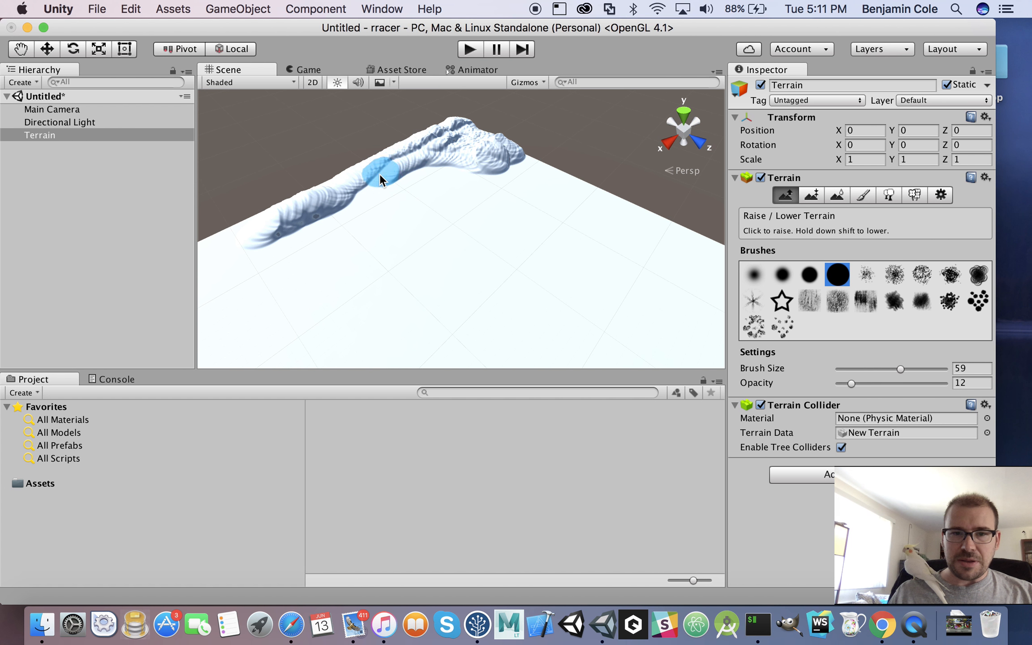
mouse_move(477, 175)
left_mouse_down()
mouse_move(395, 174)
mouse_move(300, 228)
mouse_move(223, 242)
mouse_move(279, 194)
mouse_move(244, 217)
mouse_move(242, 241)
mouse_move(284, 257)
mouse_move(389, 400)
left_mouse_up()
scroll(241, 240, "down", 5)
mouse_move(370, 348)
left_mouse_down()
mouse_move(308, 253)
mouse_move(373, 224)
mouse_move(368, 266)
left_mouse_up()
mouse_move(375, 319)
left_mouse_down()
mouse_move(410, 208)
mouse_move(410, 350)
mouse_move(429, 208)
mouse_move(446, 260)
mouse_move(440, 308)
mouse_move(464, 223)
mouse_move(497, 190)
mouse_move(478, 199)
mouse_move(498, 181)
mouse_move(515, 202)
left_mouse_up()
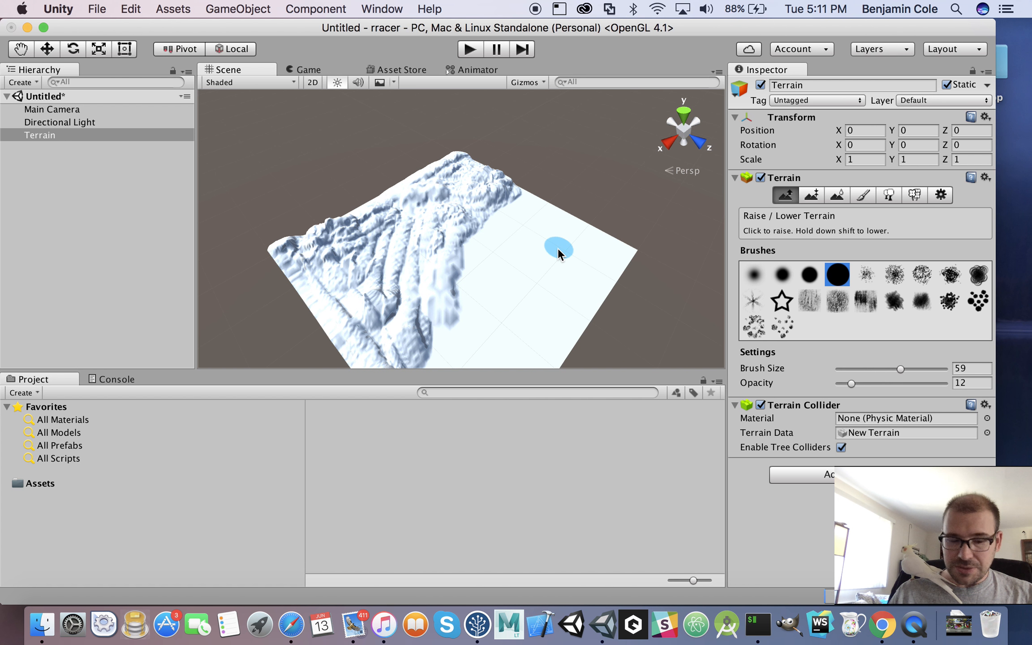
- Raise the remaining flat area on the right side and near corner of the terrain with the same size 59 brush
left_click(21, 48)
left_click_drag(562, 268, 537, 233)
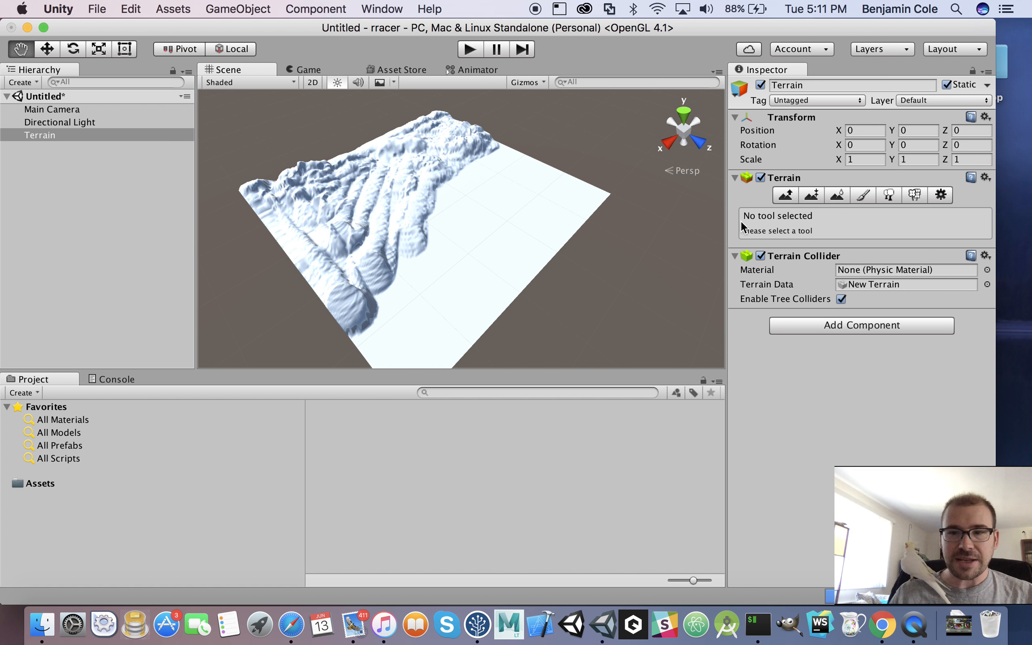
left_click(787, 197)
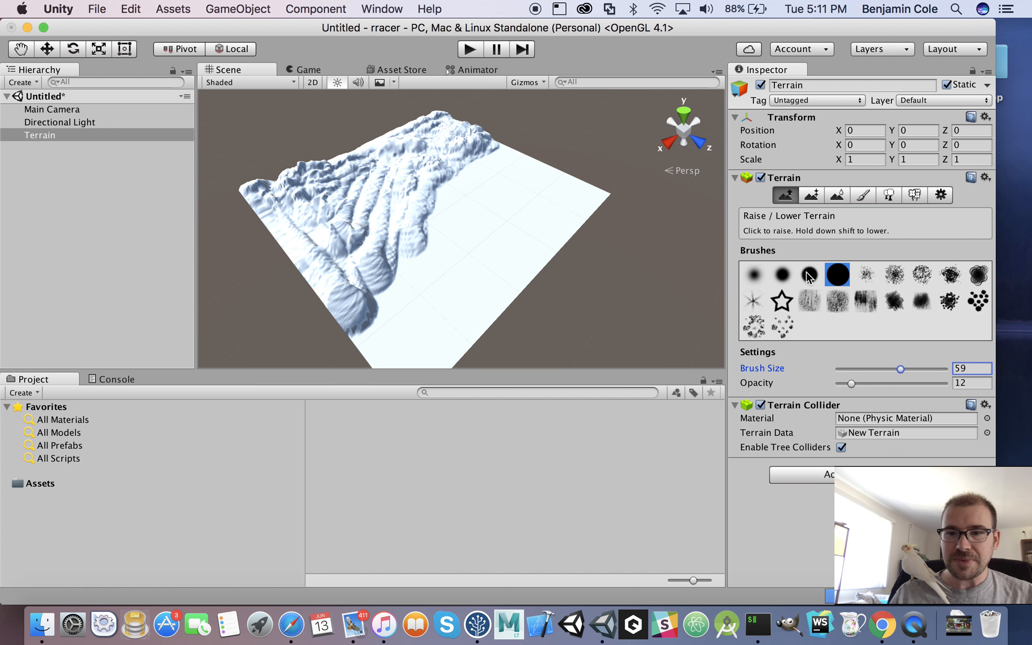
mouse_move(599, 198)
left_mouse_down()
mouse_move(580, 190)
mouse_move(573, 223)
mouse_move(558, 207)
mouse_move(559, 169)
mouse_move(540, 253)
mouse_move(565, 237)
mouse_move(570, 185)
mouse_move(490, 138)
mouse_move(477, 158)
mouse_move(529, 182)
mouse_move(464, 169)
left_mouse_up()
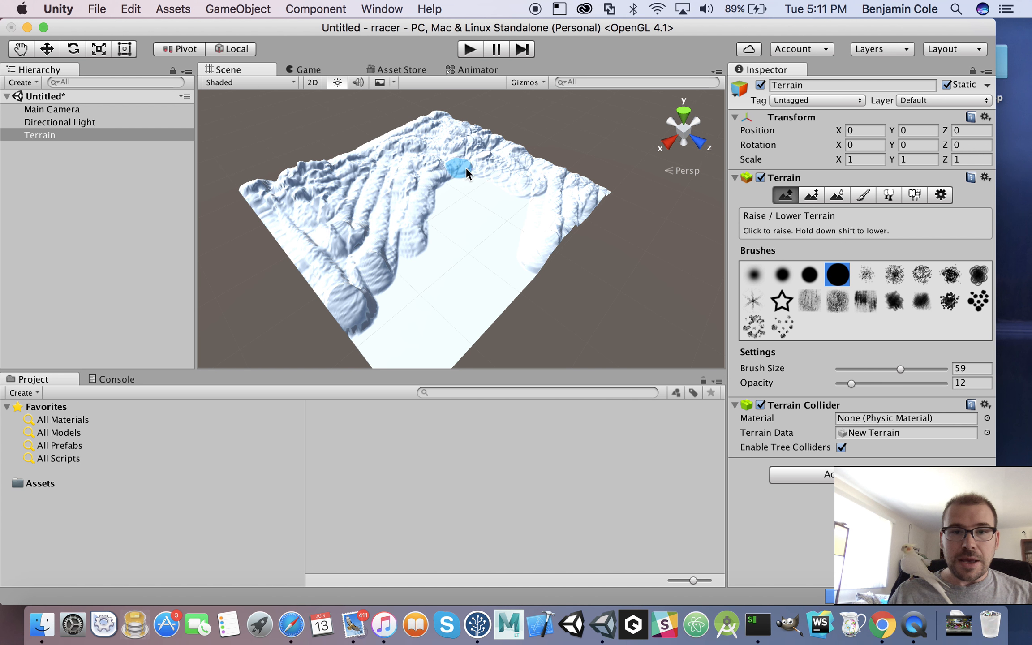
left_click_drag(508, 204, 442, 188)
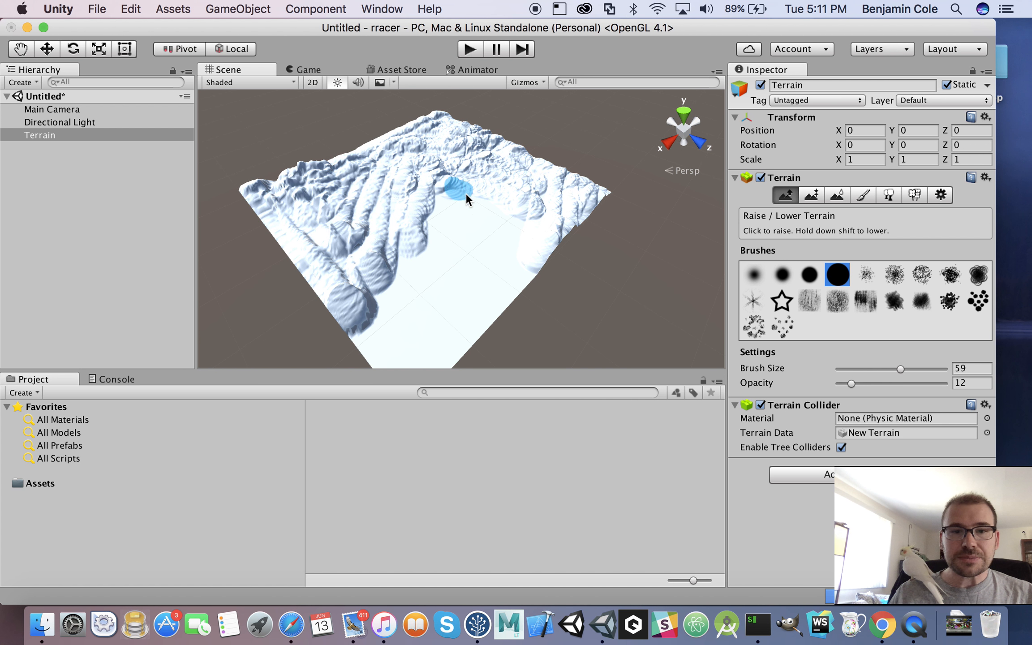
mouse_move(498, 222)
left_mouse_down()
mouse_move(442, 198)
mouse_move(426, 242)
mouse_move(438, 222)
mouse_move(485, 227)
mouse_move(505, 246)
left_mouse_up()
mouse_move(508, 285)
left_mouse_down()
mouse_move(499, 309)
mouse_move(431, 274)
mouse_move(456, 324)
mouse_move(474, 305)
mouse_move(425, 267)
mouse_move(393, 265)
mouse_move(415, 288)
mouse_move(406, 320)
mouse_move(369, 295)
mouse_move(425, 325)
mouse_move(416, 370)
mouse_move(395, 345)
mouse_move(451, 301)
left_mouse_up()
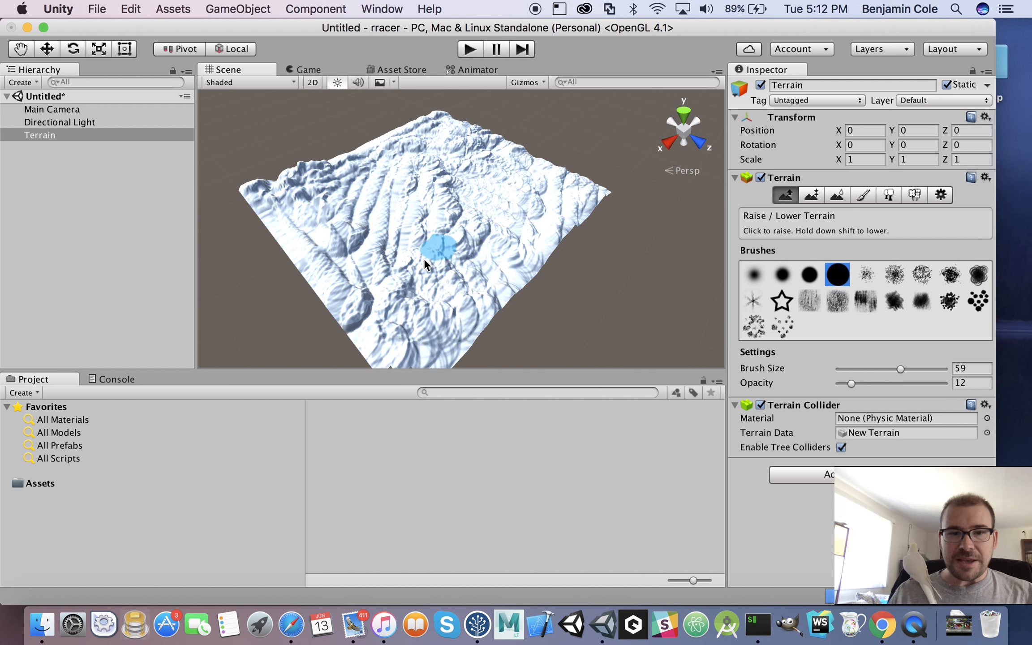
- Build up extra height and bumps across the middle and darker left side of the raised terrain
mouse_move(424, 258)
left_mouse_down()
mouse_move(409, 223)
mouse_move(429, 207)
left_mouse_up()
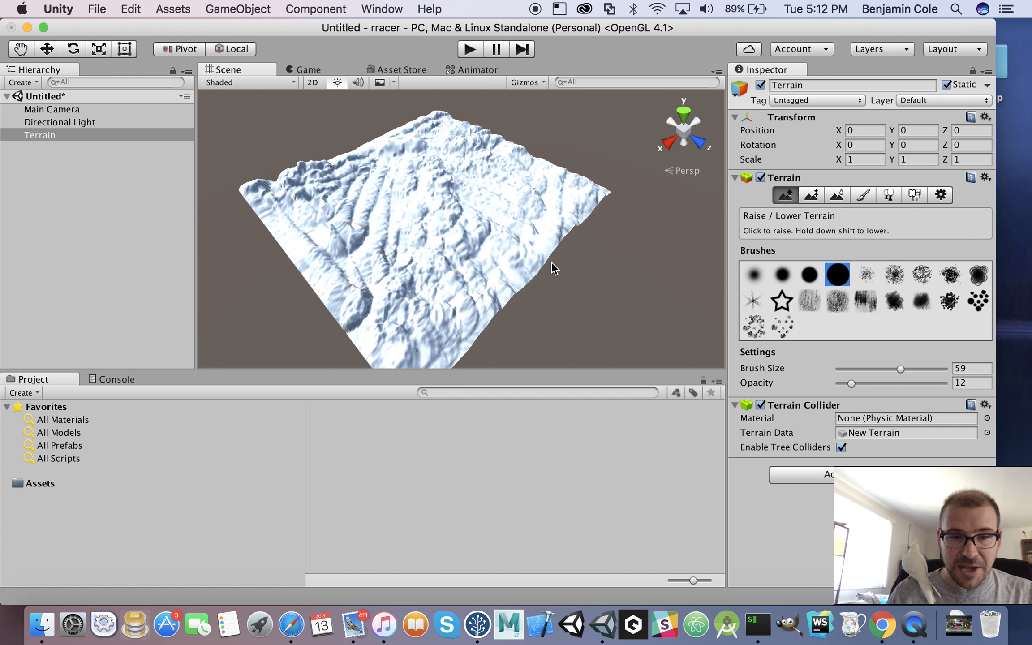
mouse_move(562, 272)
left_mouse_down("alt")
mouse_move(526, 202)
mouse_move(514, 212)
mouse_move(518, 256)
left_mouse_up("alt")
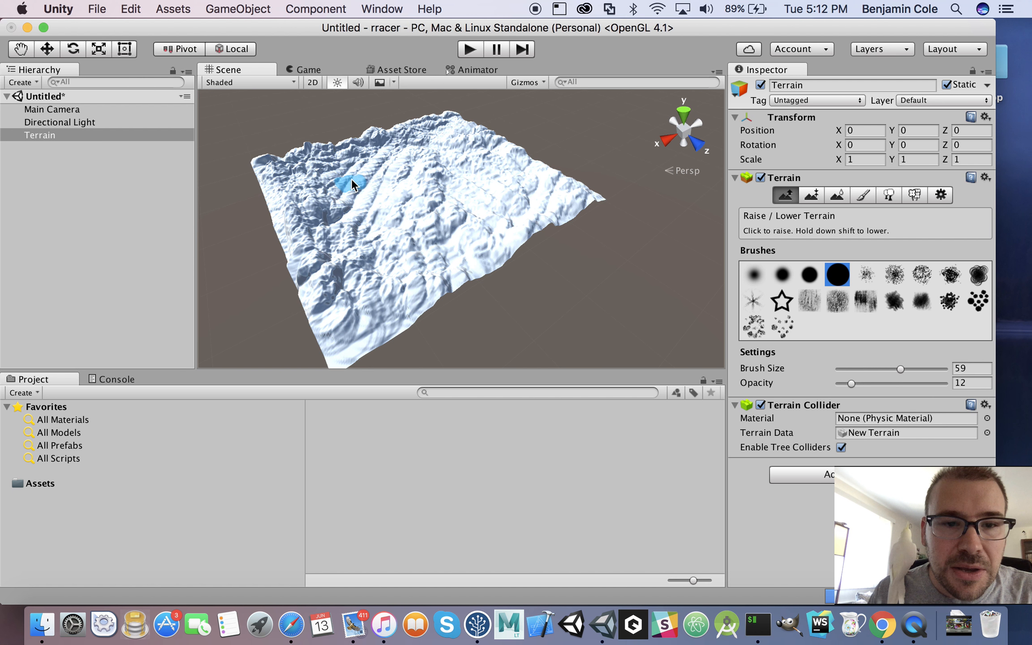
mouse_move(325, 176)
left_mouse_down()
mouse_move(346, 161)
mouse_move(343, 217)
mouse_move(354, 189)
mouse_move(408, 147)
mouse_move(369, 220)
mouse_move(380, 304)
mouse_move(349, 336)
mouse_move(304, 308)
mouse_move(425, 264)
mouse_move(455, 191)
left_mouse_up()
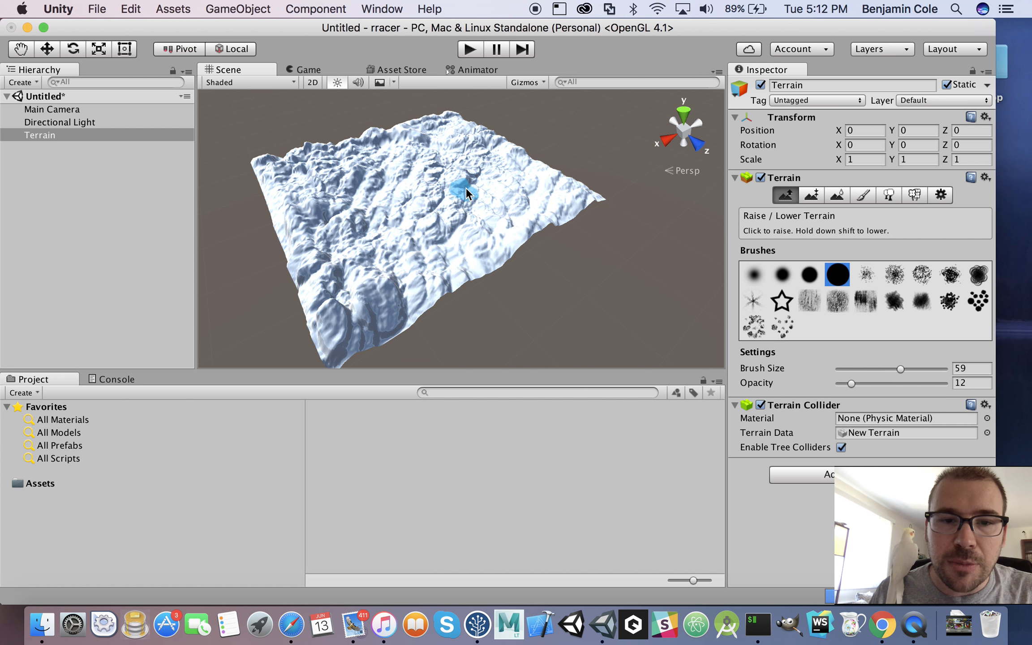
- Set the brush size to 27 and lower the terrain to carve a small oval pit near its front edge
left_click_drag(594, 258, 530, 247, "alt")
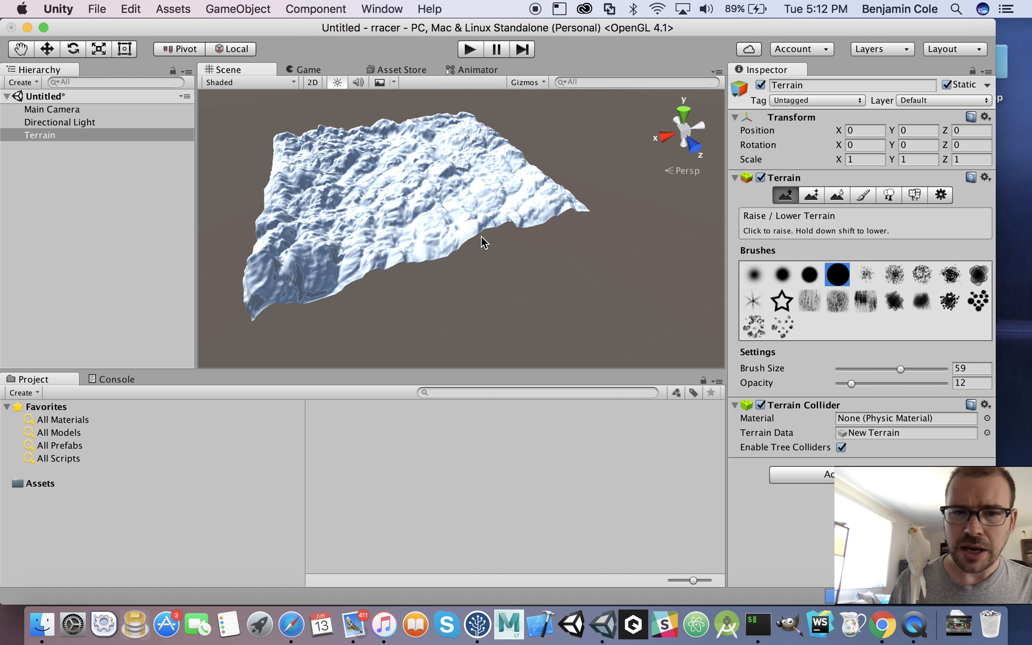
left_click_drag(375, 214, 383, 284, "alt")
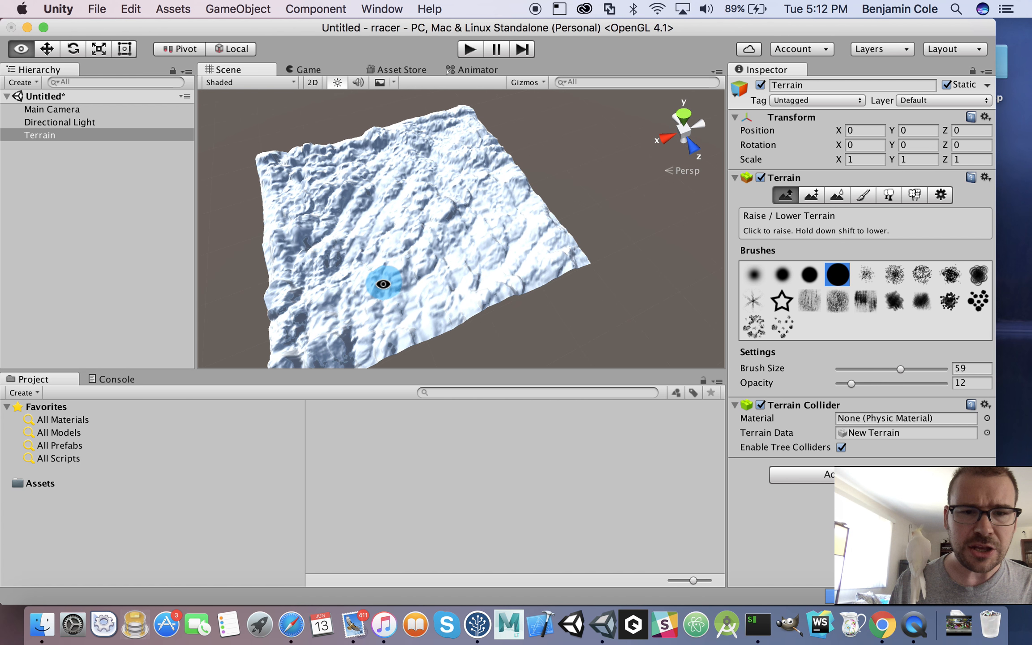
scroll(382, 284, "up", 5)
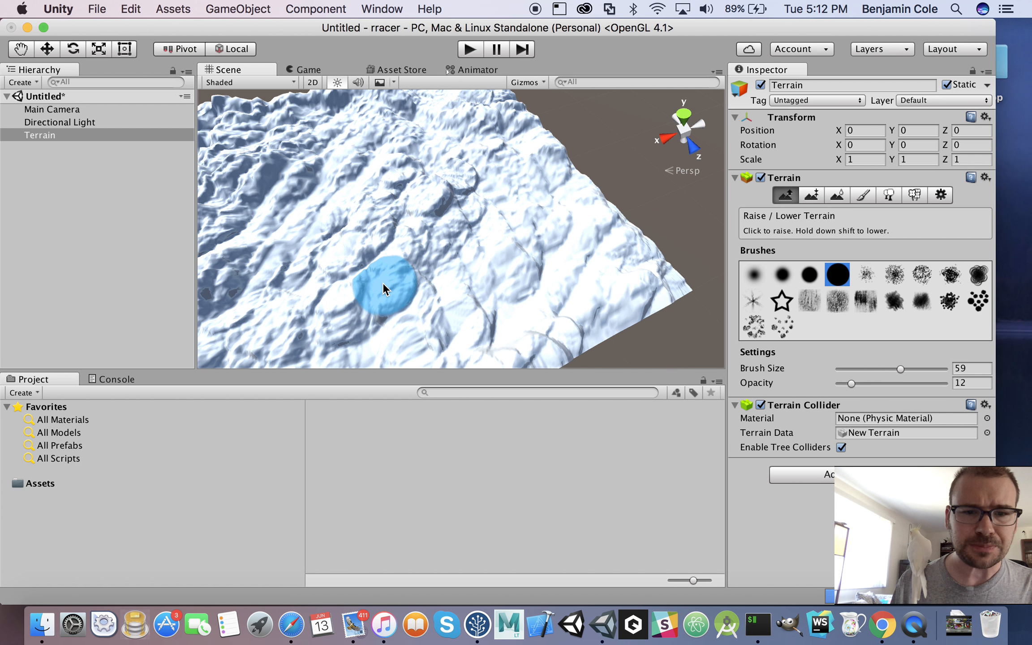
scroll(383, 284, "down", 2)
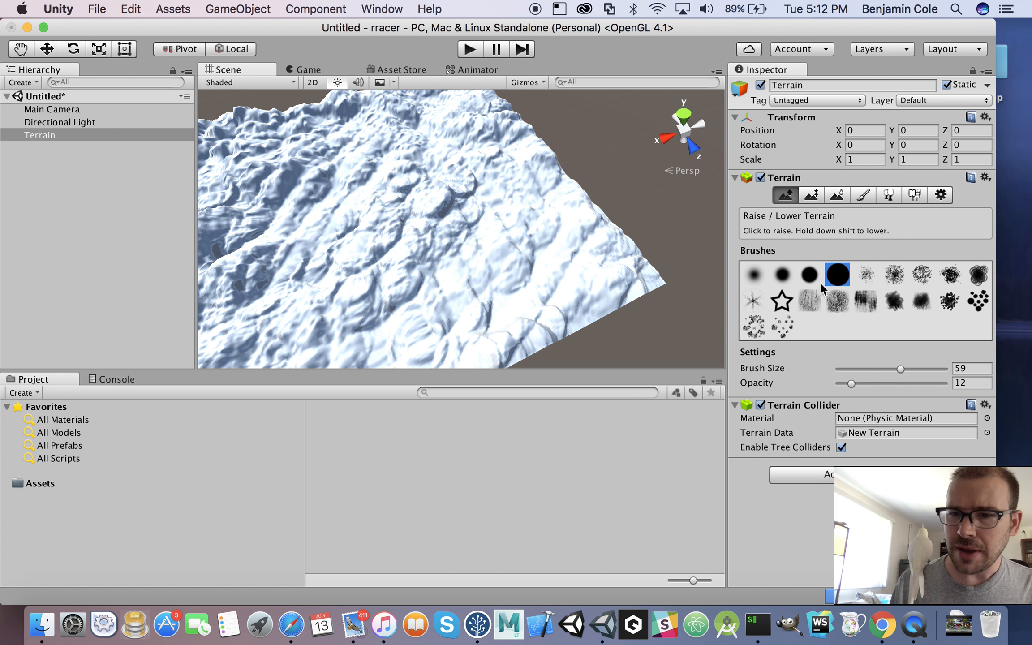
left_click_drag(868, 367, 867, 368)
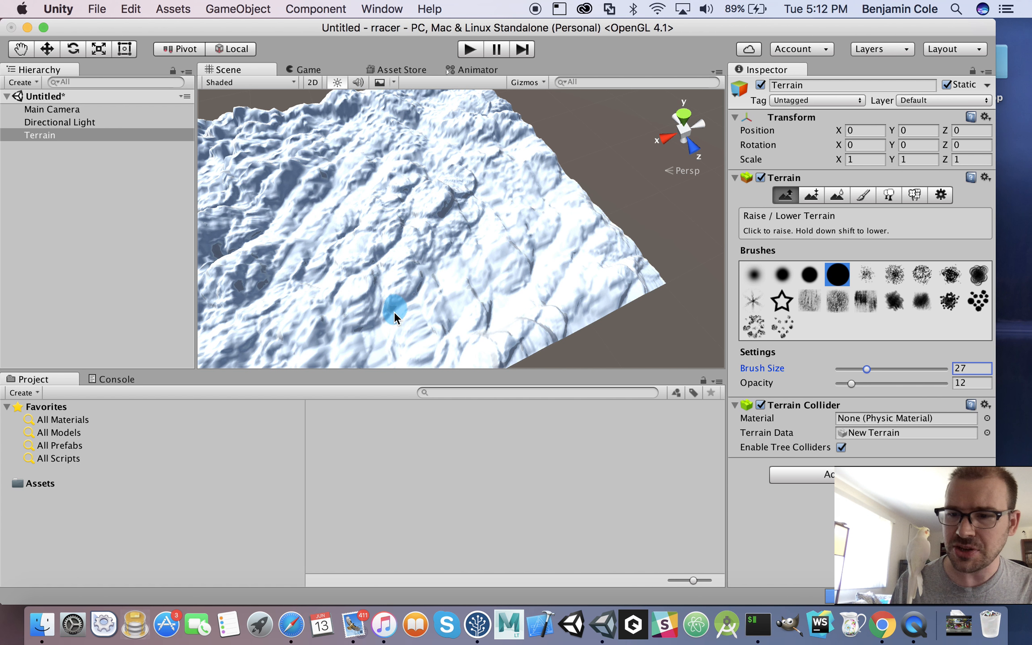
left_click_drag(393, 312, 397, 311)
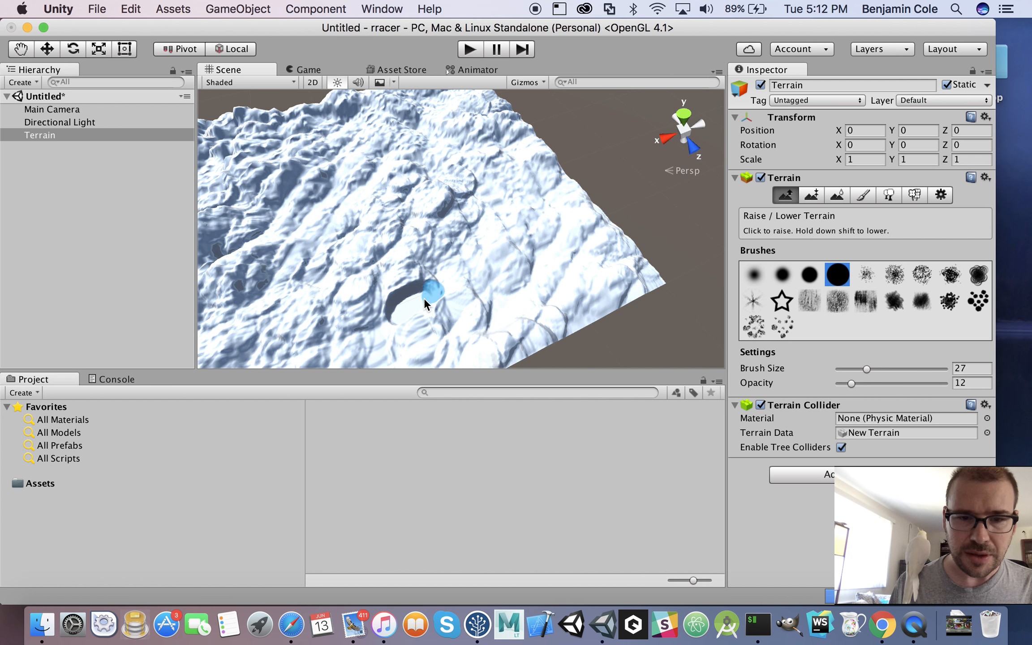
left_click_drag(416, 304, 432, 296)
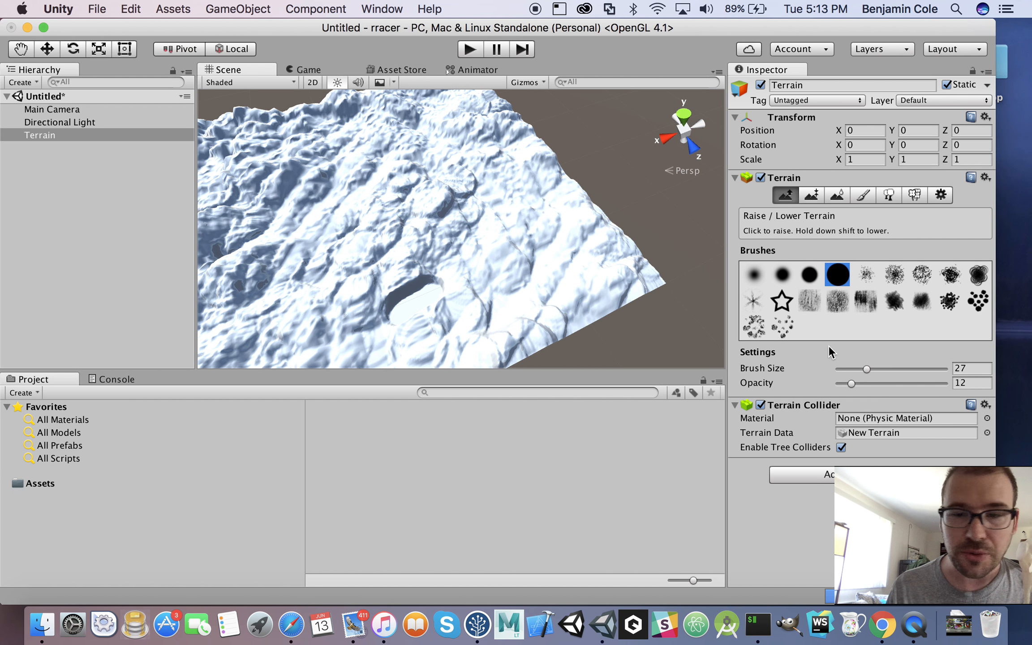
- Use Paint Height to paint a spot beside the pit, and sample the pit floor as the target height
left_click(812, 194)
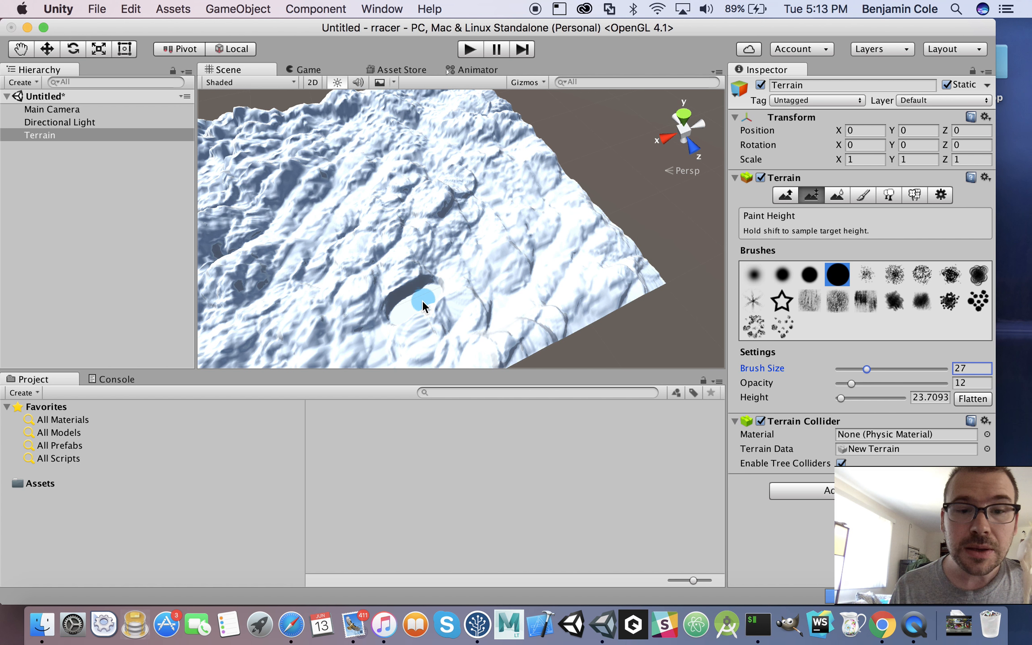
left_click(453, 288)
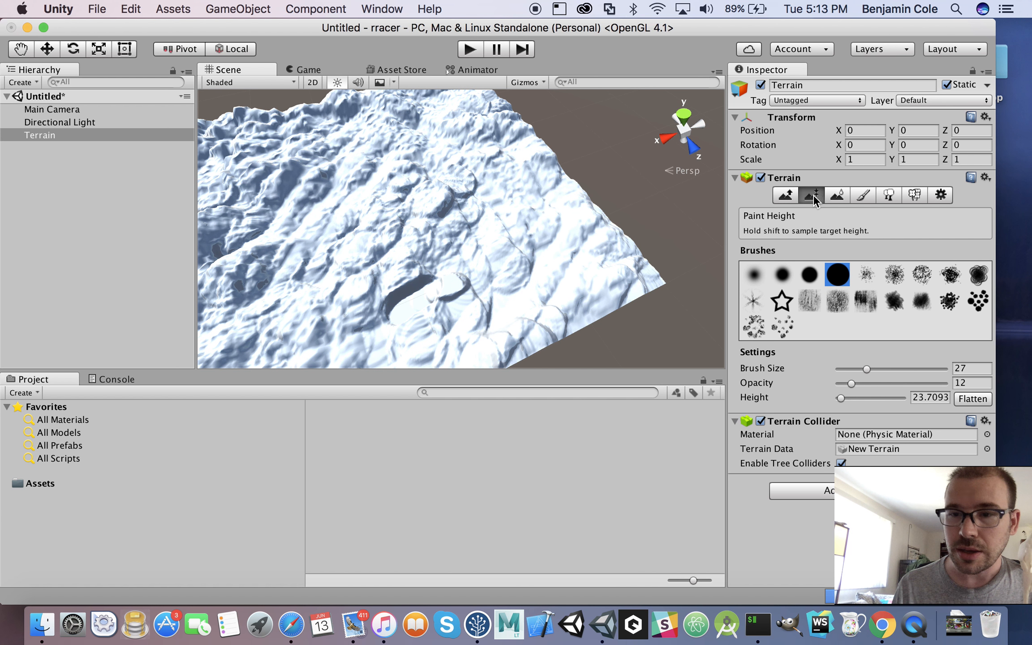
left_click(411, 307, "shift")
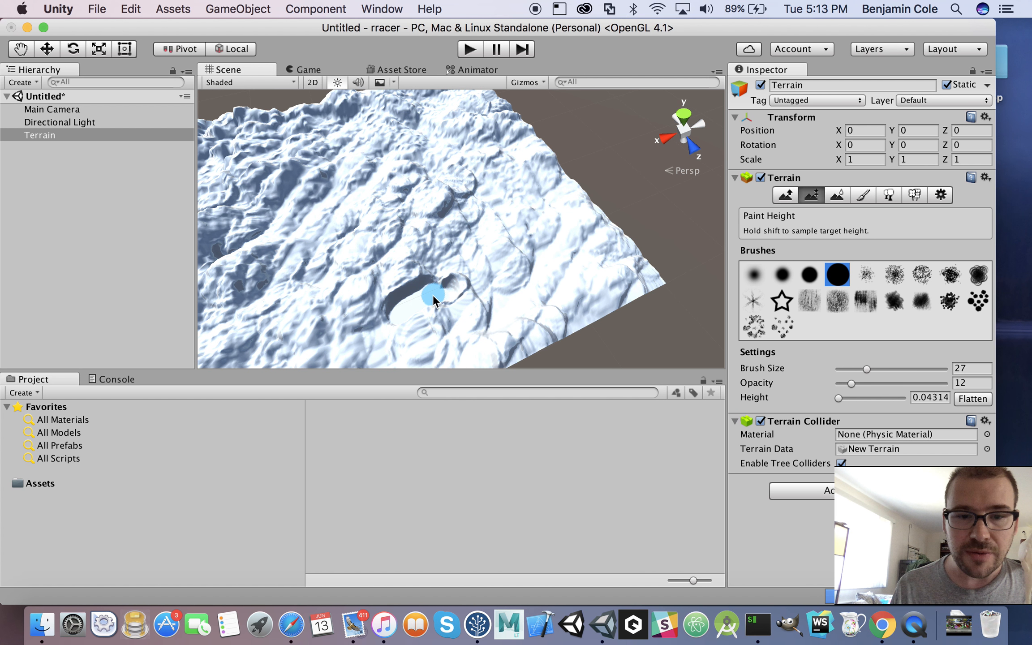
- Extend the pit with Paint Height and, at opacity 100, carve it into a closed winding track channel around the terrain, undoing the final stray stroke
left_click_drag(459, 287, 509, 265)
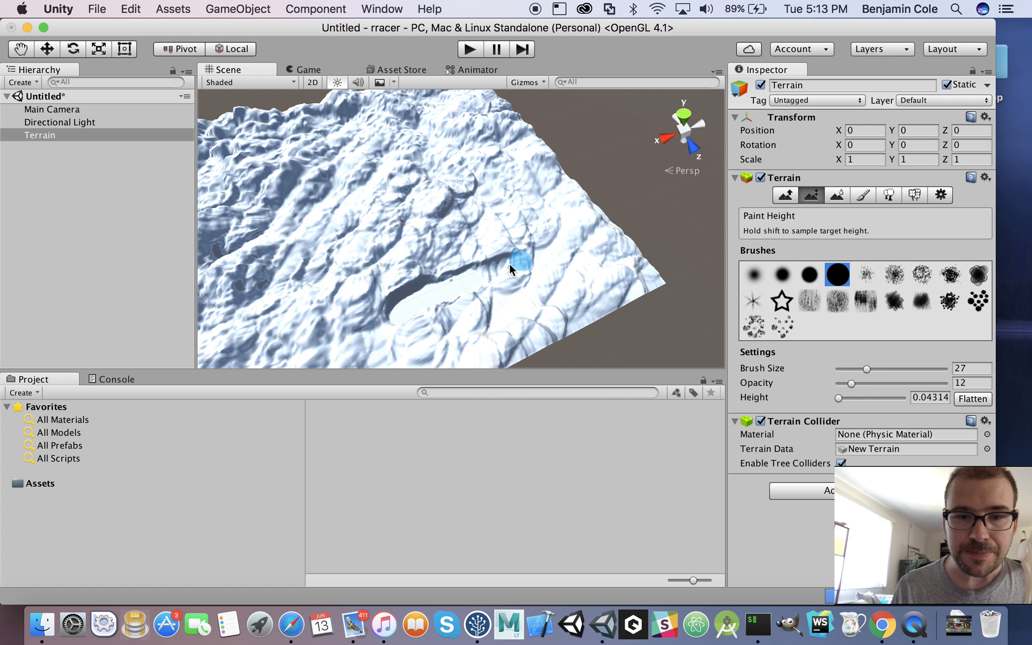
left_click_drag(519, 238, 527, 248)
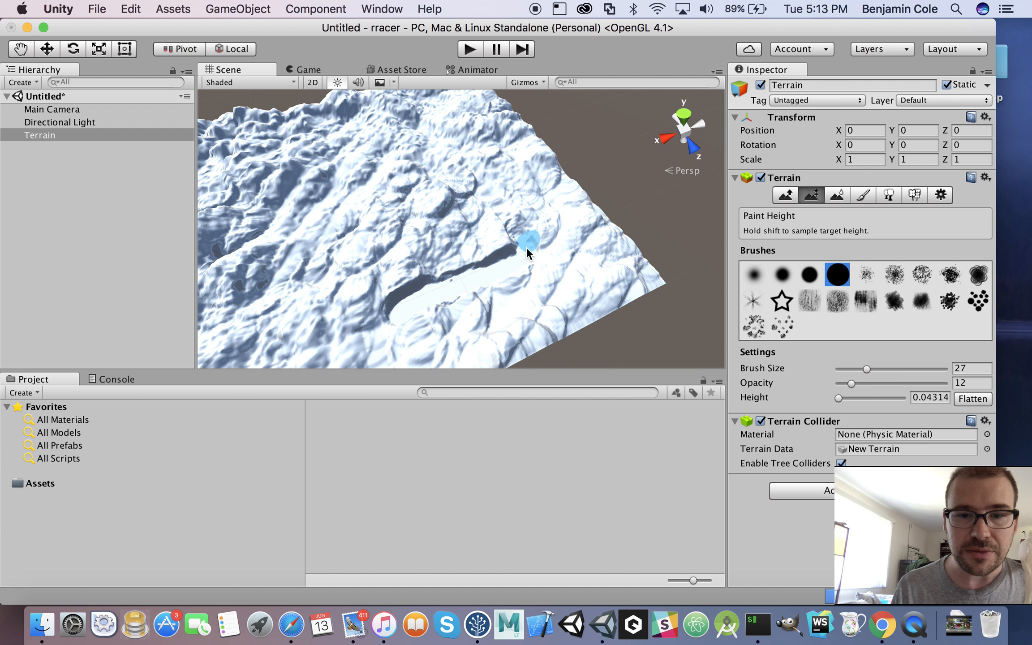
left_click(952, 381)
type("100")
mouse_move(522, 234)
left_mouse_down()
mouse_move(519, 249)
mouse_move(514, 205)
mouse_move(490, 187)
mouse_move(451, 197)
mouse_move(423, 179)
mouse_move(451, 135)
mouse_move(302, 148)
mouse_move(284, 188)
mouse_move(291, 240)
mouse_move(233, 291)
mouse_move(245, 329)
left_mouse_up()
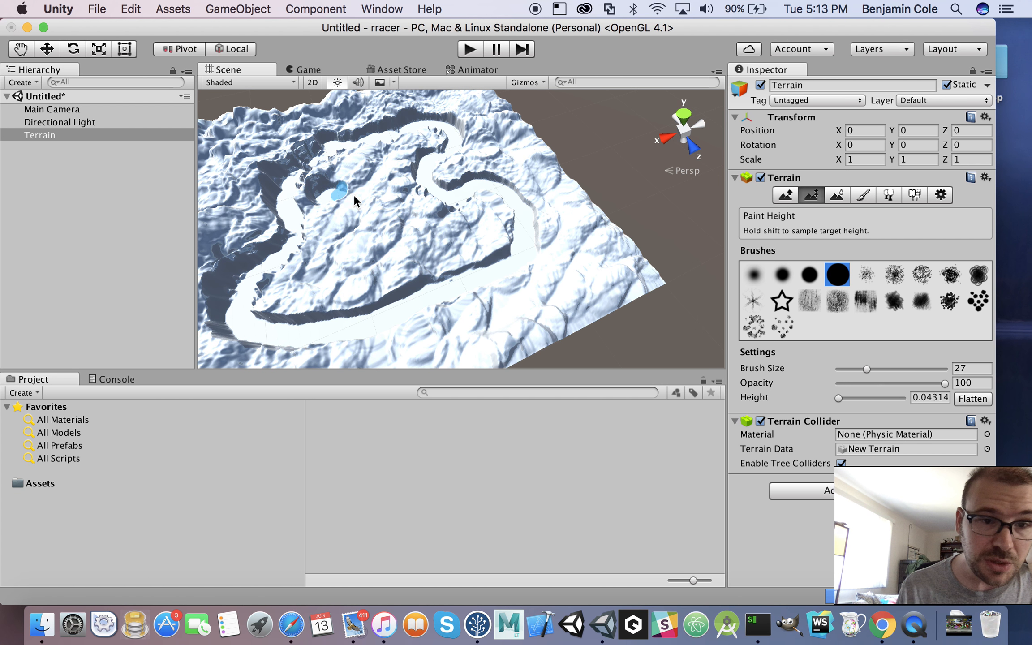
key("super+z")
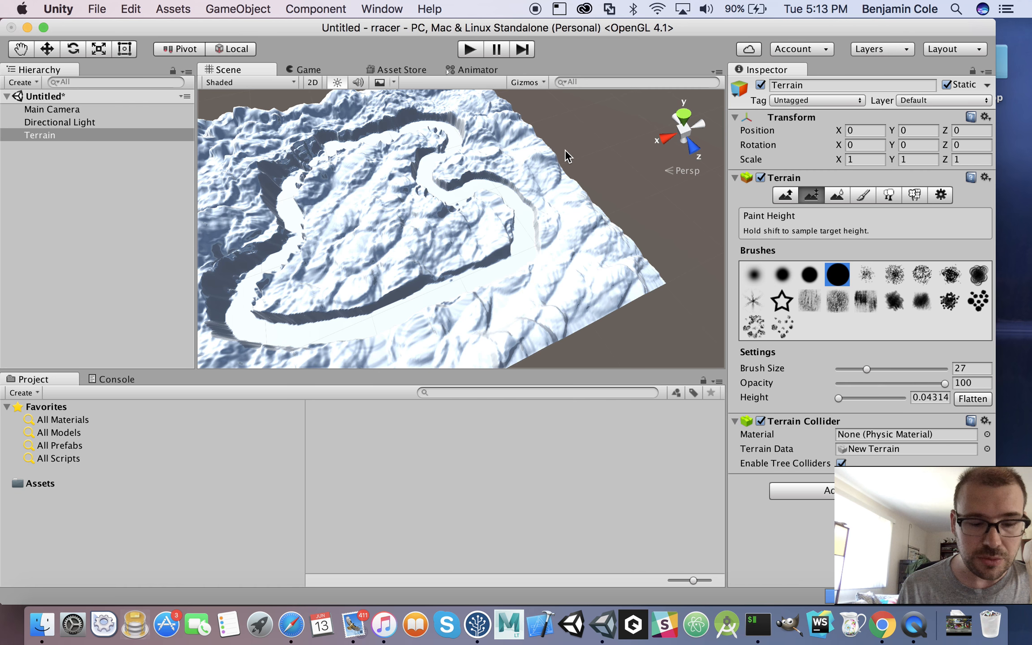
- Use Paint Height to widen and clean up the track's ragged stretch on the darker side and its tight bend near the front corner
left_click_drag(581, 155, 716, 162, "alt")
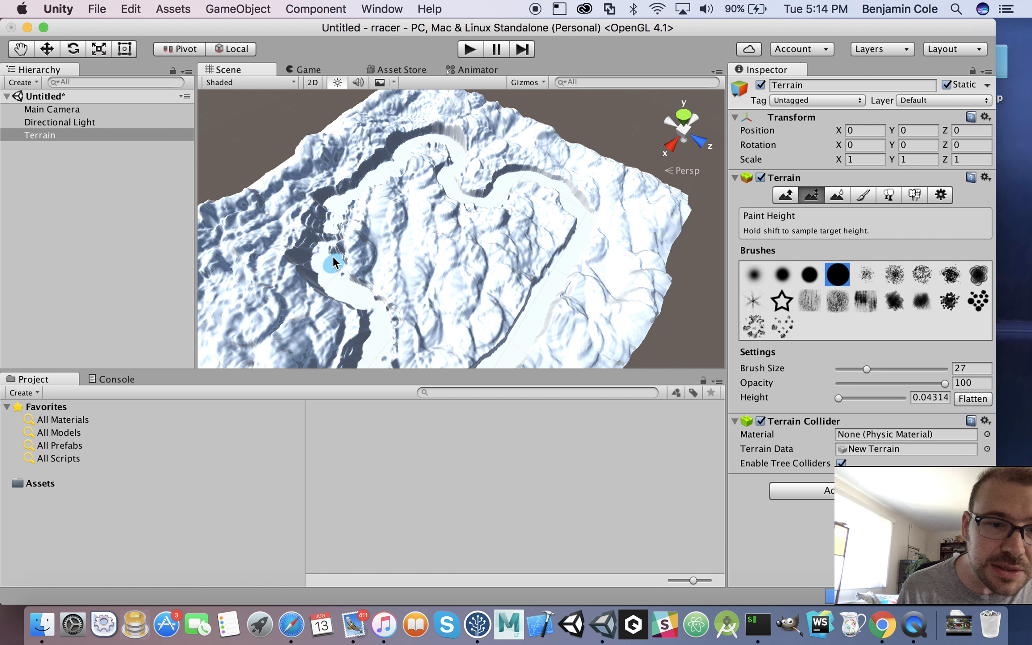
mouse_move(333, 232)
left_mouse_down()
mouse_move(331, 215)
mouse_move(323, 256)
mouse_move(334, 199)
mouse_move(408, 154)
mouse_move(346, 208)
mouse_move(335, 239)
mouse_move(336, 265)
mouse_move(383, 332)
mouse_move(387, 357)
left_mouse_up()
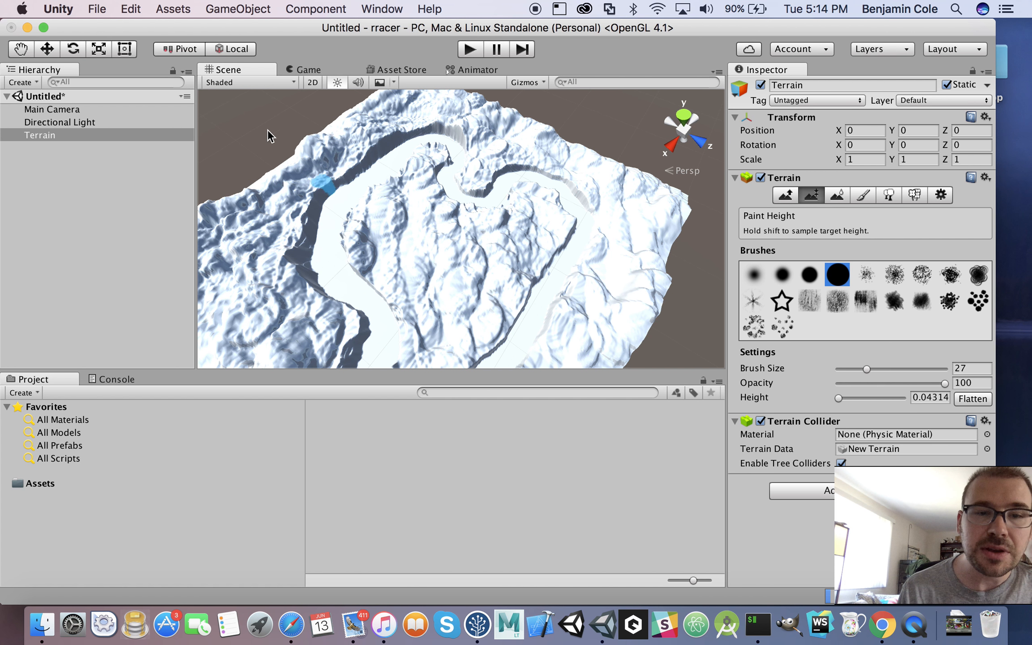
left_click(47, 48)
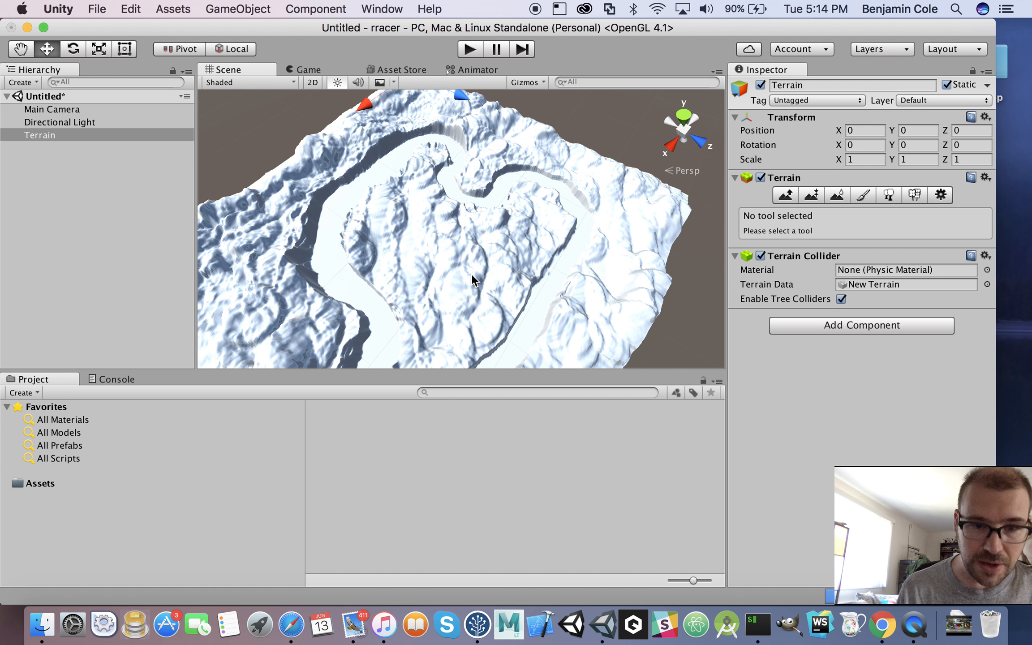
key("alt")
left_click_drag(483, 276, 496, 283, "alt")
left_click(21, 49)
left_click_drag(466, 258, 469, 202)
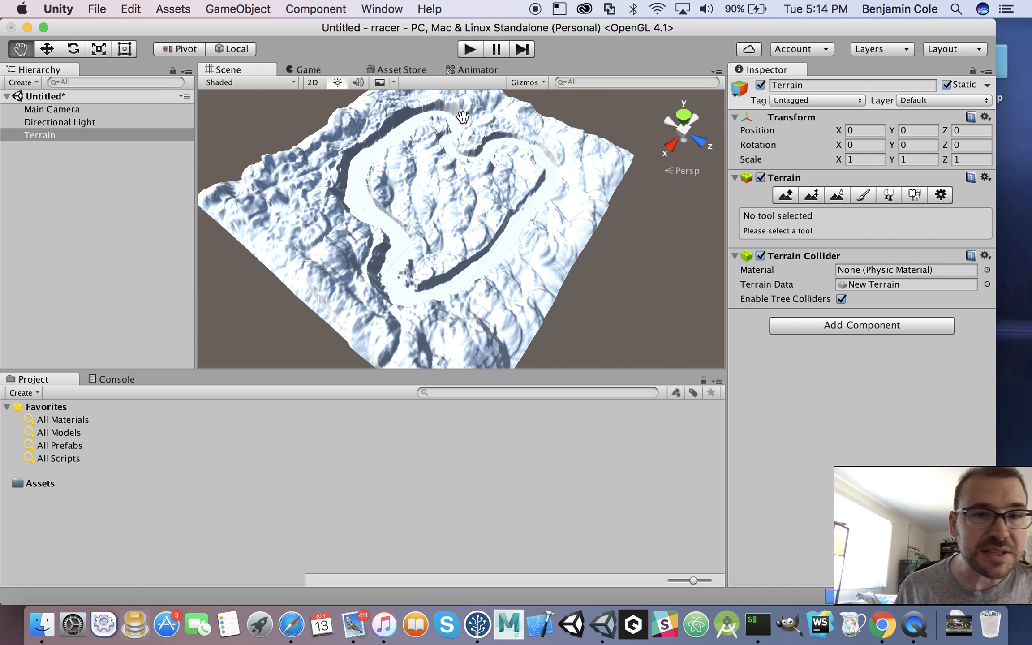
left_click(811, 195)
left_click_drag(400, 259, 398, 263)
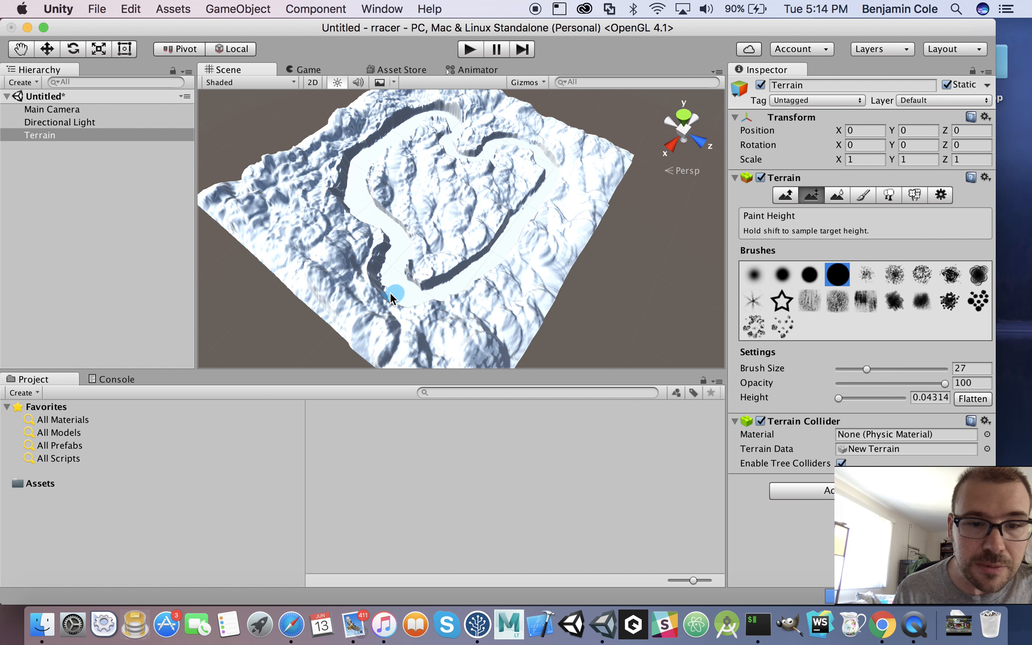
mouse_move(384, 288)
left_mouse_down()
mouse_move(395, 256)
mouse_move(406, 306)
mouse_move(463, 289)
left_mouse_up()
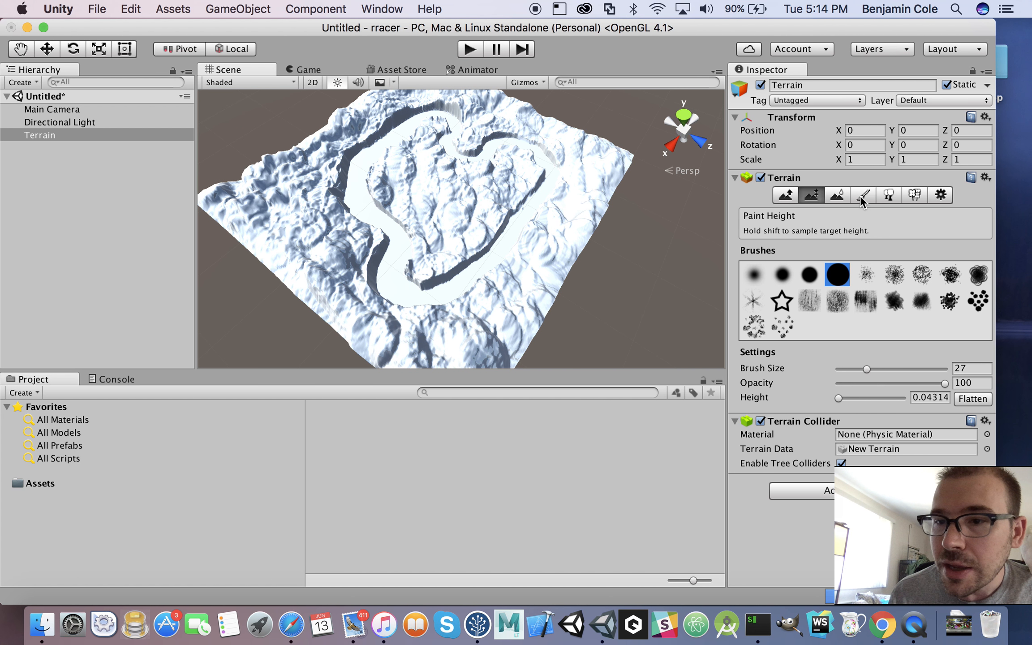
- Use Smooth Height with brush size 27 and opacity 100 to soften the edges of the raised island inside the track
left_click(839, 195)
mouse_move(458, 269)
left_mouse_down()
mouse_move(446, 272)
mouse_move(468, 253)
mouse_move(413, 280)
mouse_move(421, 282)
mouse_move(411, 270)
mouse_move(419, 243)
mouse_move(372, 180)
mouse_move(382, 154)
left_mouse_up()
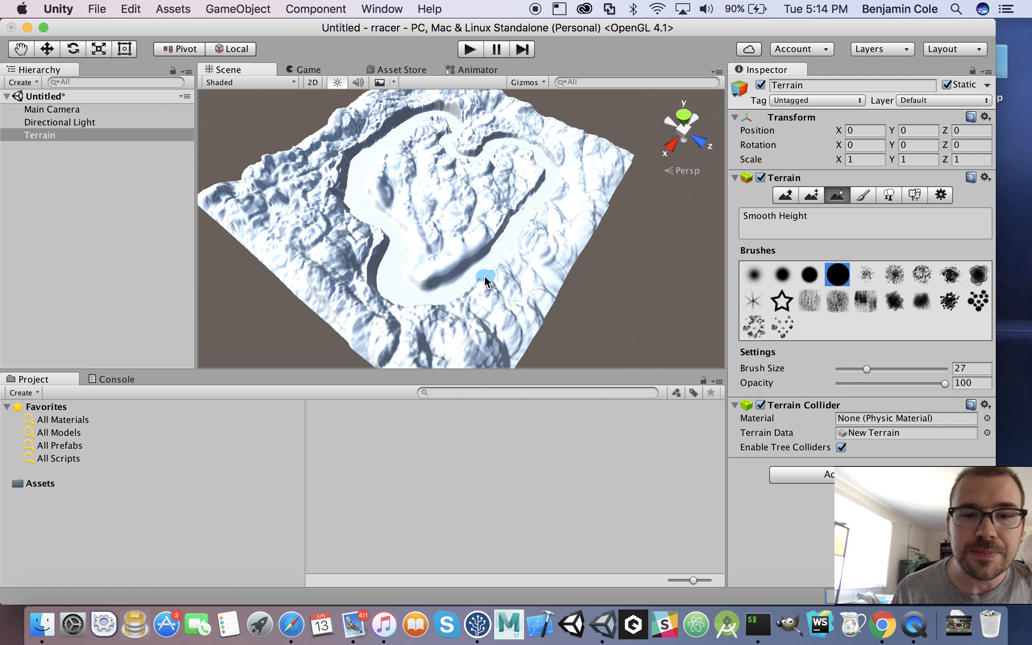
key("alt")
left_click_drag(483, 322, 611, 255, "alt")
scroll(612, 255, "up", 10, "alt")
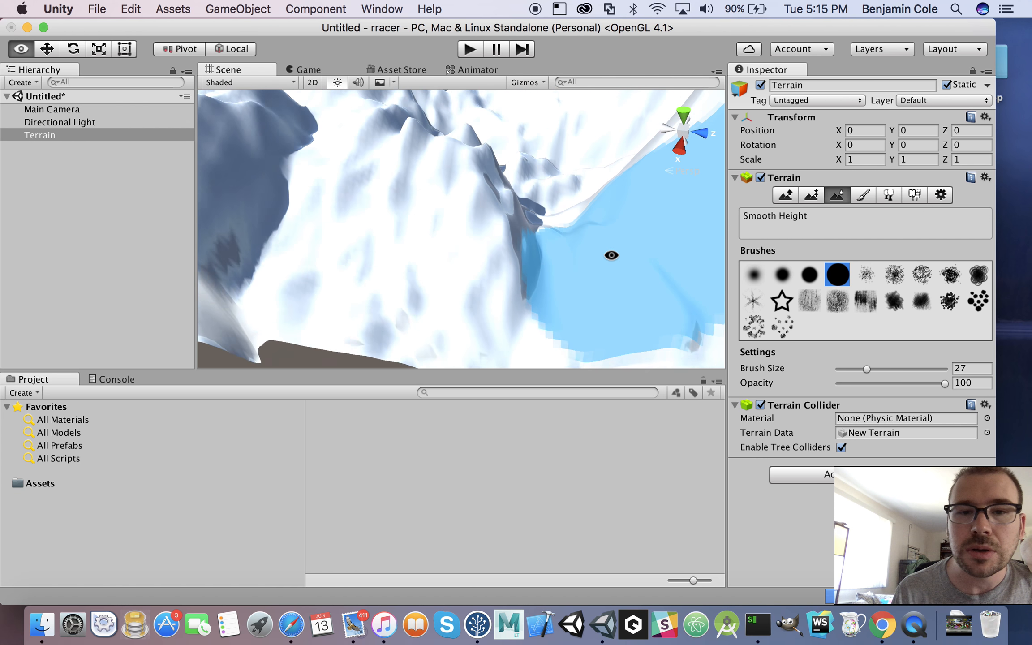
scroll(554, 241, "down", 8, "alt")
left_click_drag(468, 182, 423, 296, "alt")
key("f")
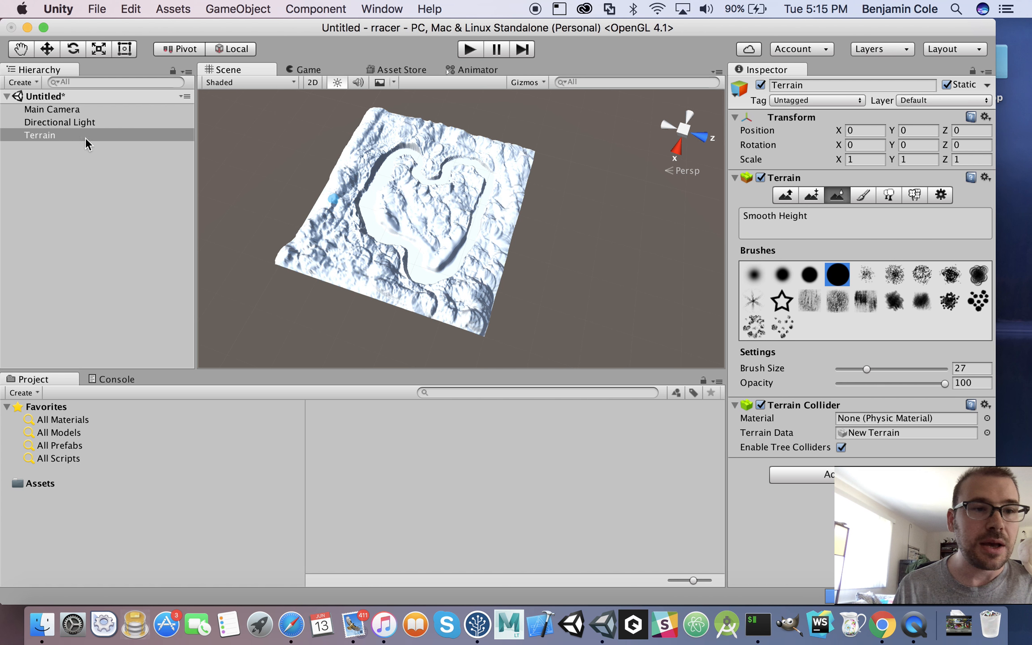
- Raise the Directional Light off the terrain corner to about X -3.94, Y 9.62, Z 6.83
left_click(65, 122)
key("f")
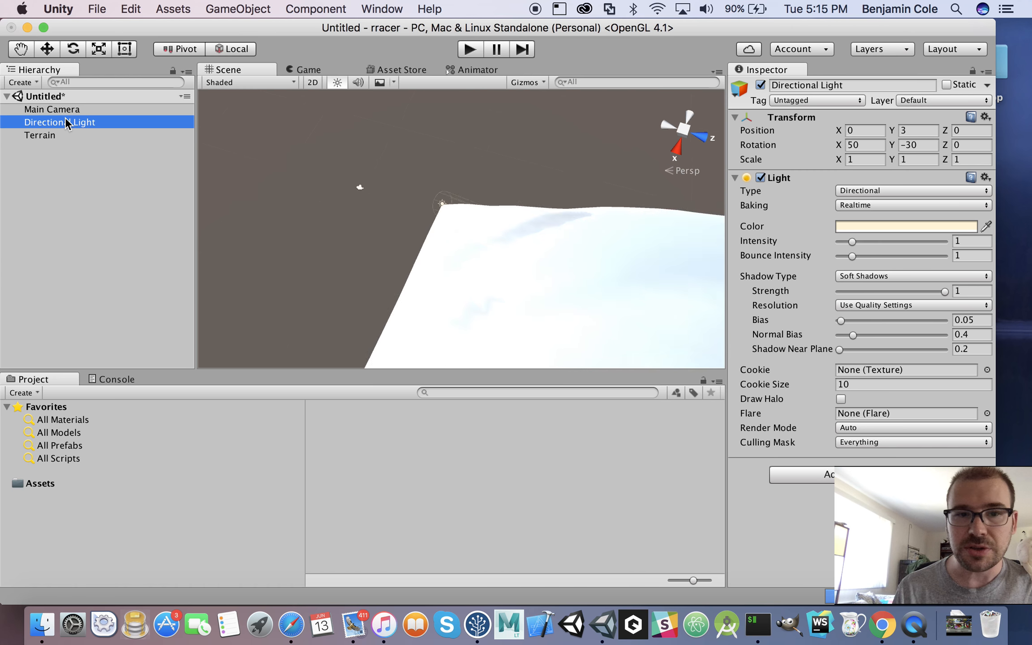
left_click(47, 49)
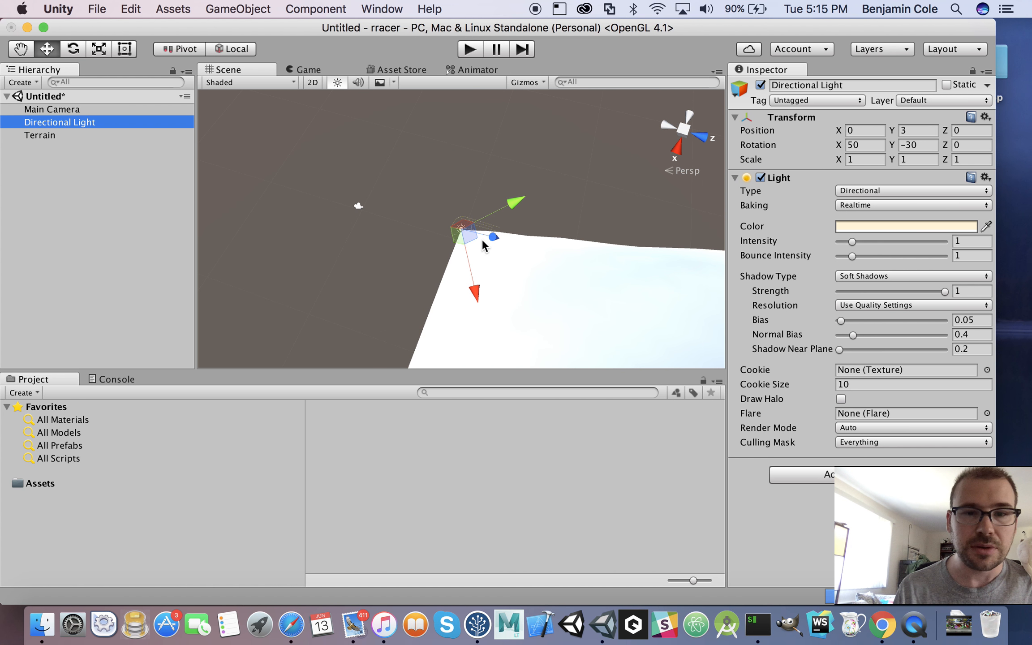
mouse_move(523, 203)
left_mouse_down()
mouse_move(599, 130)
mouse_move(551, 206)
left_mouse_up()
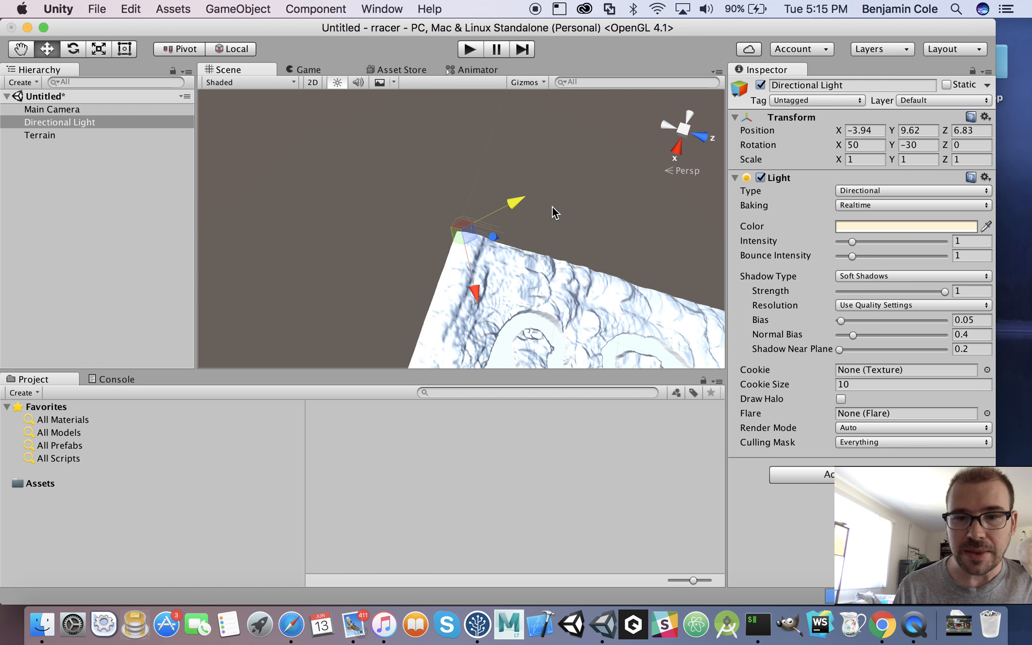
- Rotate the Directional Light to about X 30.7, Y 10.4, Z -4.6 for a lower light angle
left_click_drag(552, 206, 516, 156, "alt")
key("e")
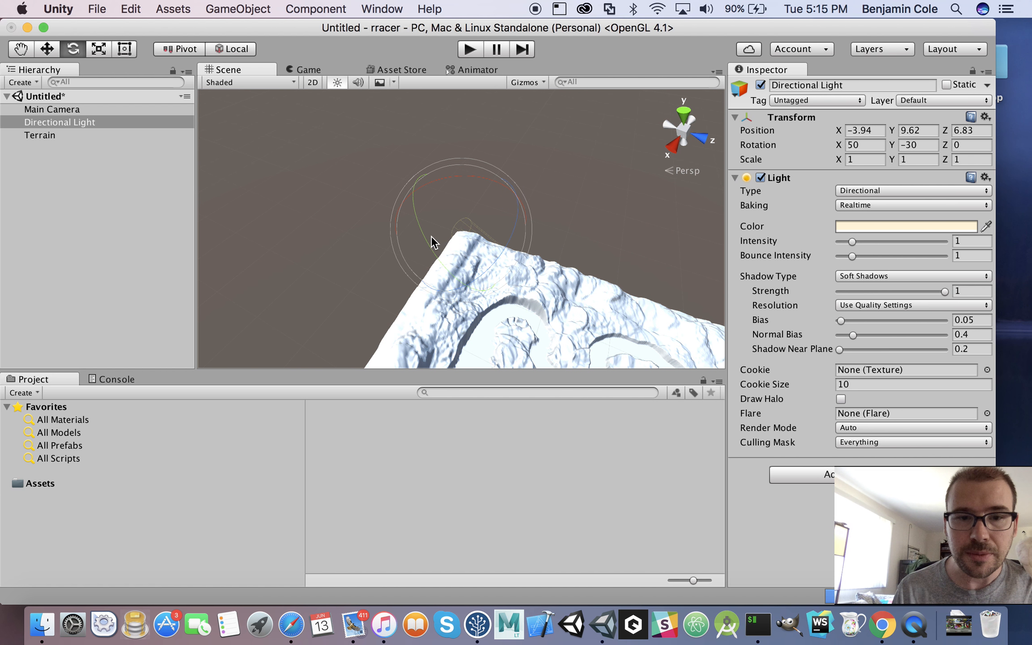
left_click_drag(421, 228, 392, 189)
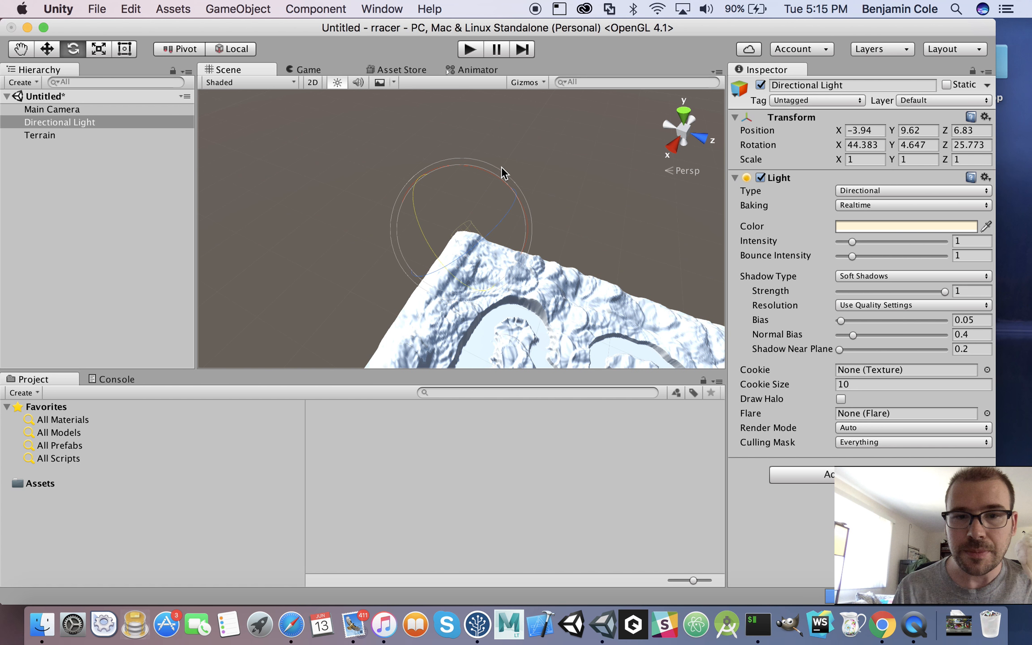
left_click_drag(507, 170, 254, 99, "alt")
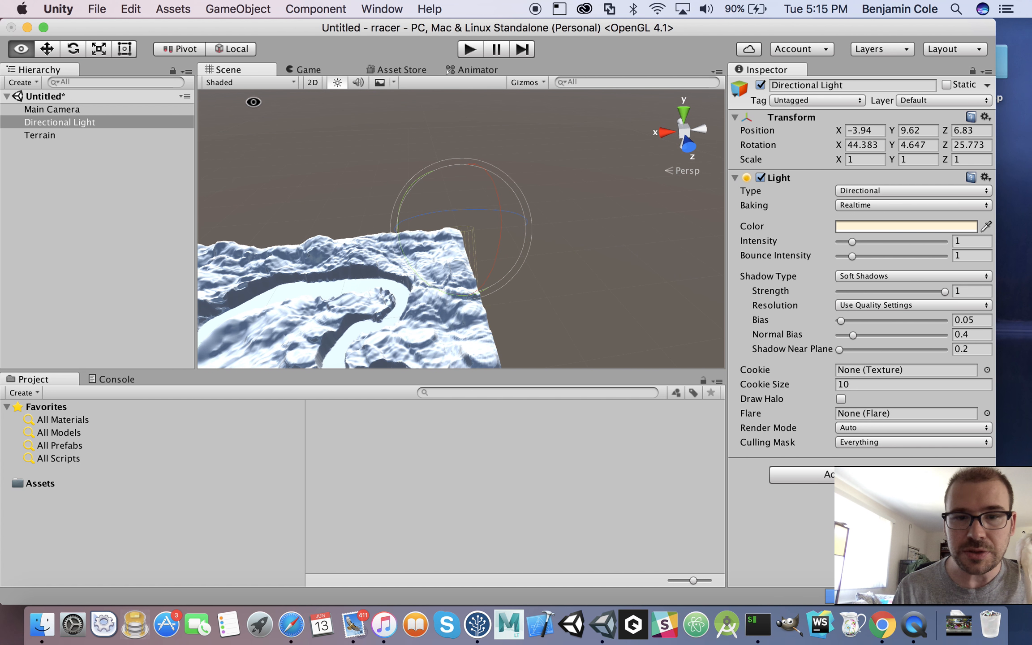
mouse_move(496, 192)
left_mouse_down()
mouse_move(500, 207)
mouse_move(486, 166)
mouse_move(428, 176)
mouse_move(456, 195)
mouse_move(592, 178)
mouse_move(409, 230)
mouse_move(395, 206)
left_mouse_up()
left_click_drag(480, 188, 409, 205)
left_click_drag(590, 207, 479, 213, "alt")
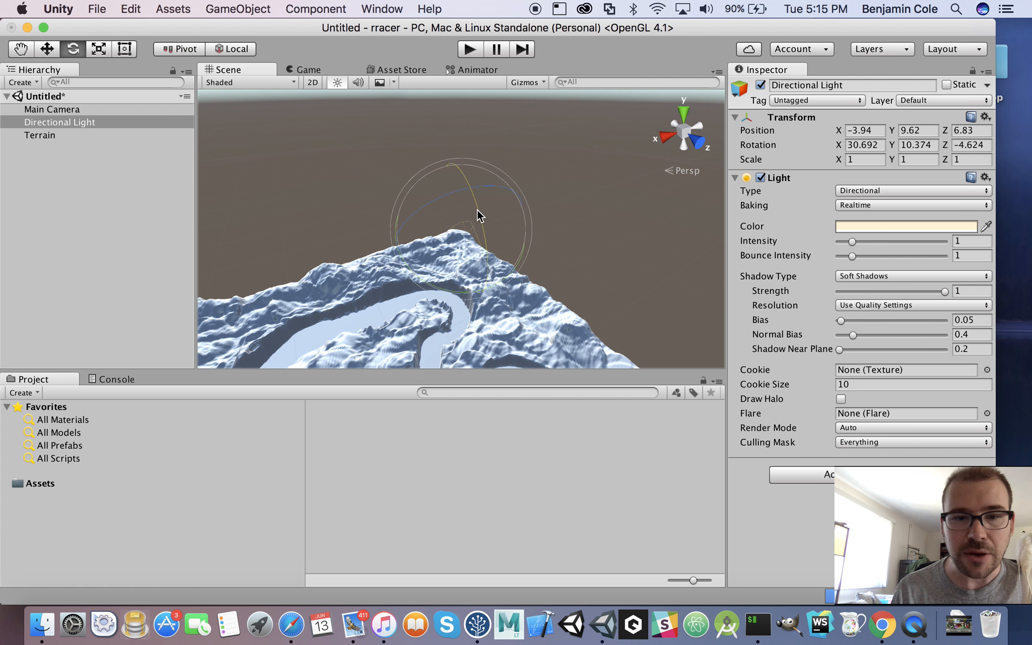
- Move the Directional Light high above the terrain to about X 305, Y 195, Z 204
left_click(49, 50)
left_click_drag(469, 185, 469, 147)
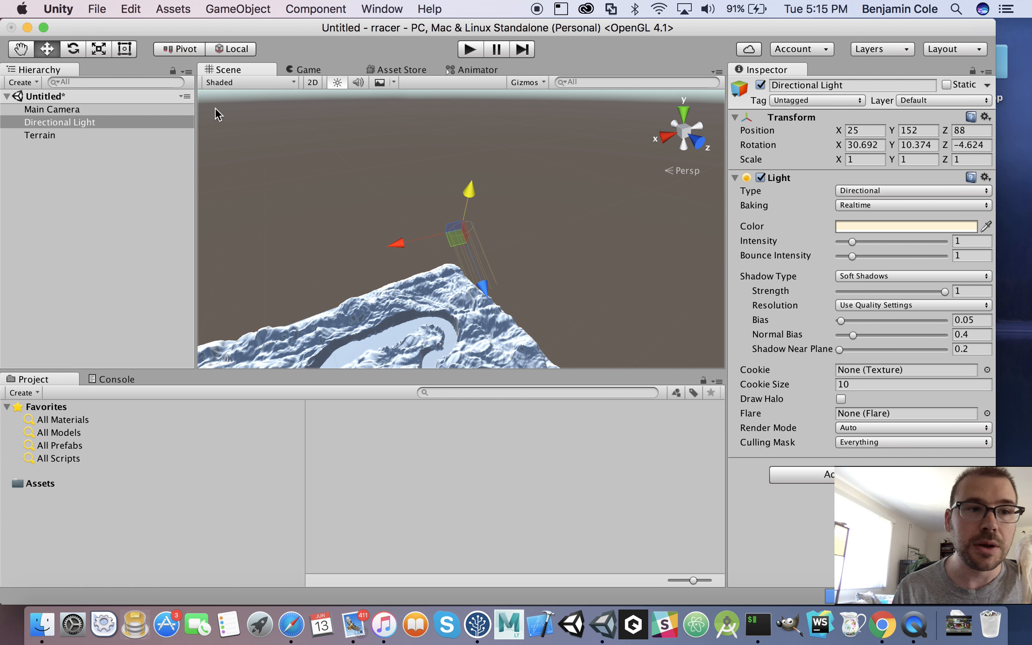
left_click_drag(379, 245, 283, 265)
key("f")
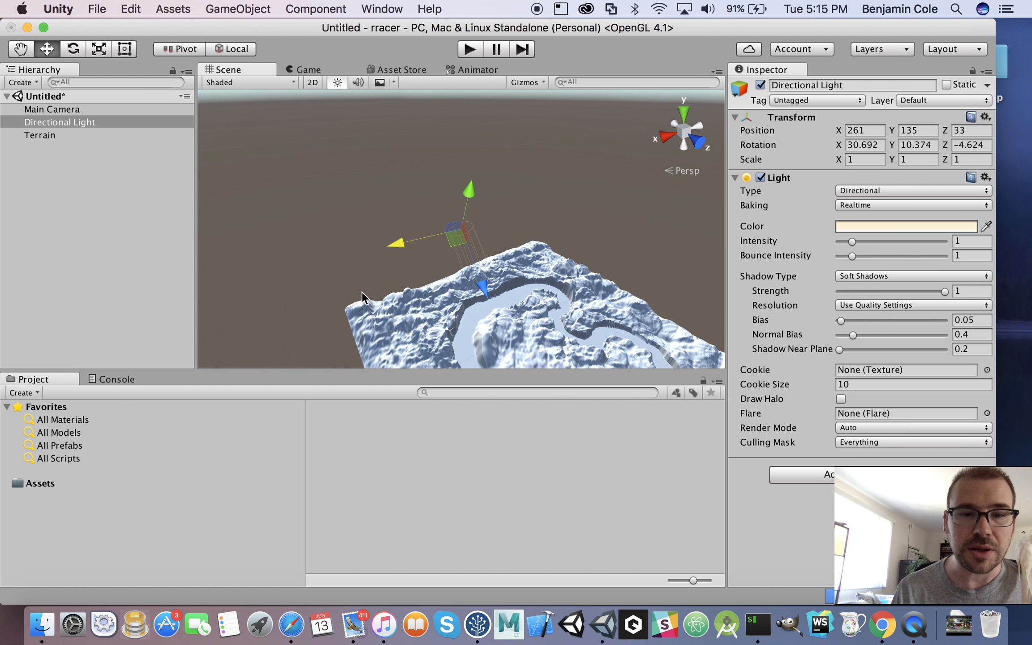
left_click_drag(492, 293, 493, 310)
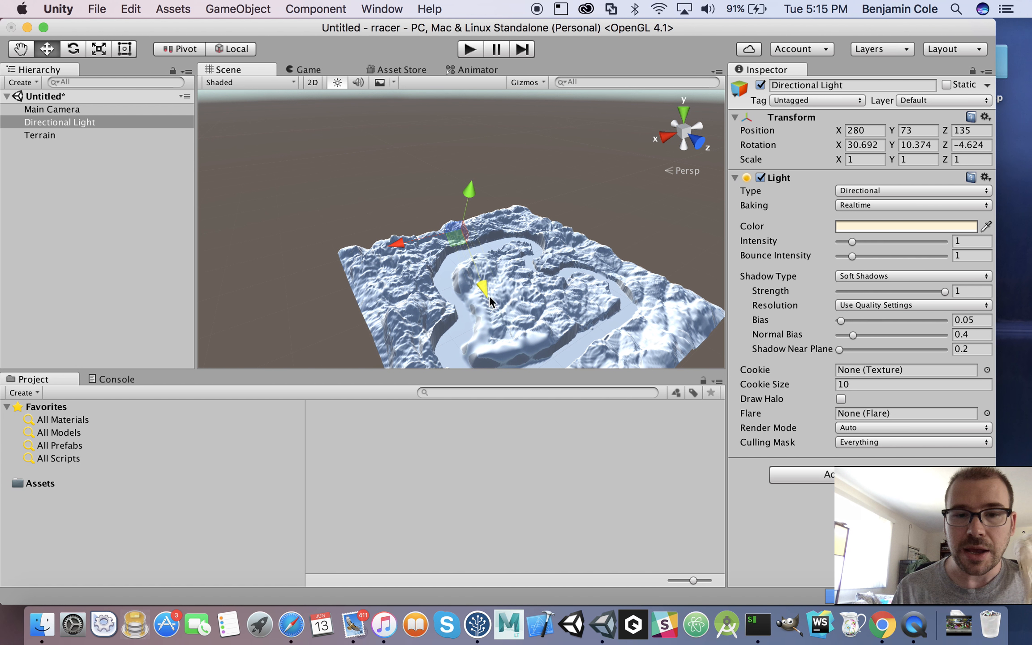
left_click_drag(470, 191, 478, 148)
key("f")
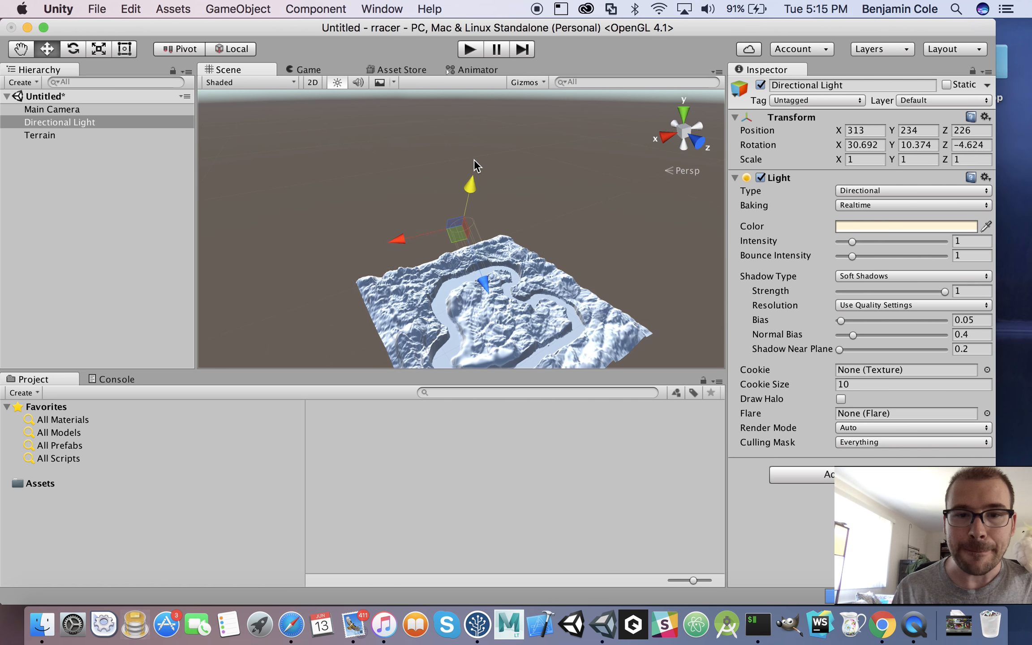
left_click_drag(470, 195, 469, 198)
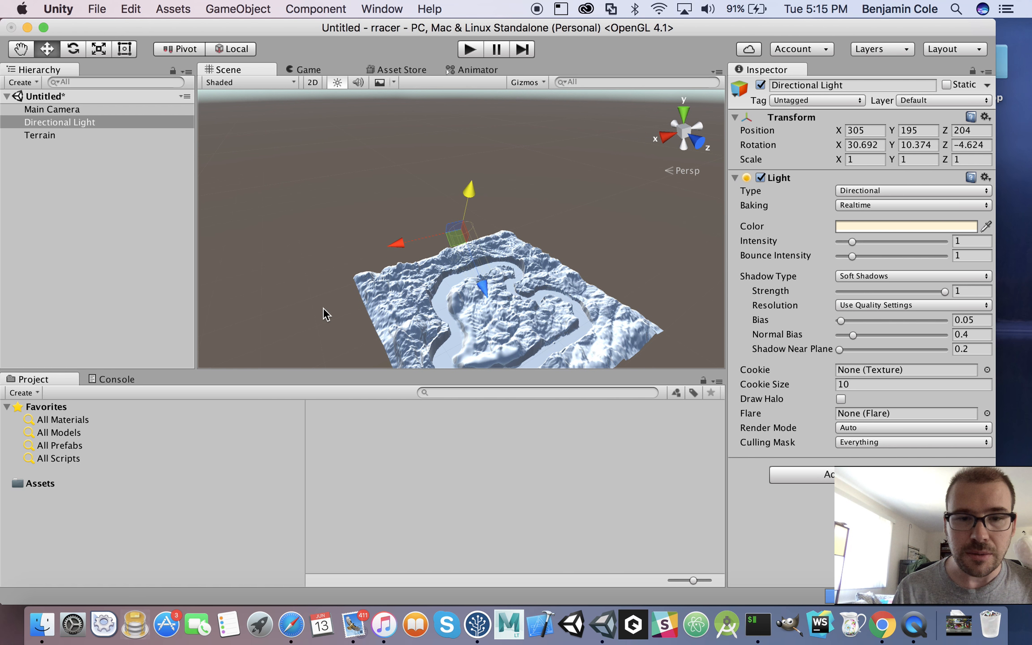
- Examine the relit mountains and the track channel from several angles and up close
left_click_drag(324, 307, 512, 311, "alt")
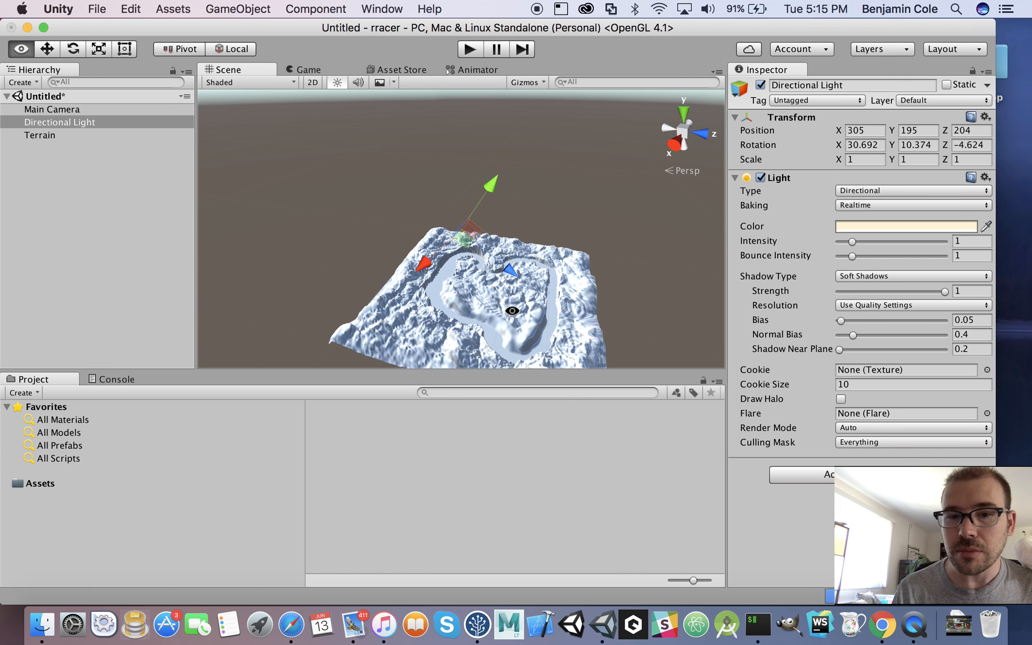
left_click(29, 50)
left_click_drag(596, 283, 532, 192)
scroll(531, 191, "up", 10)
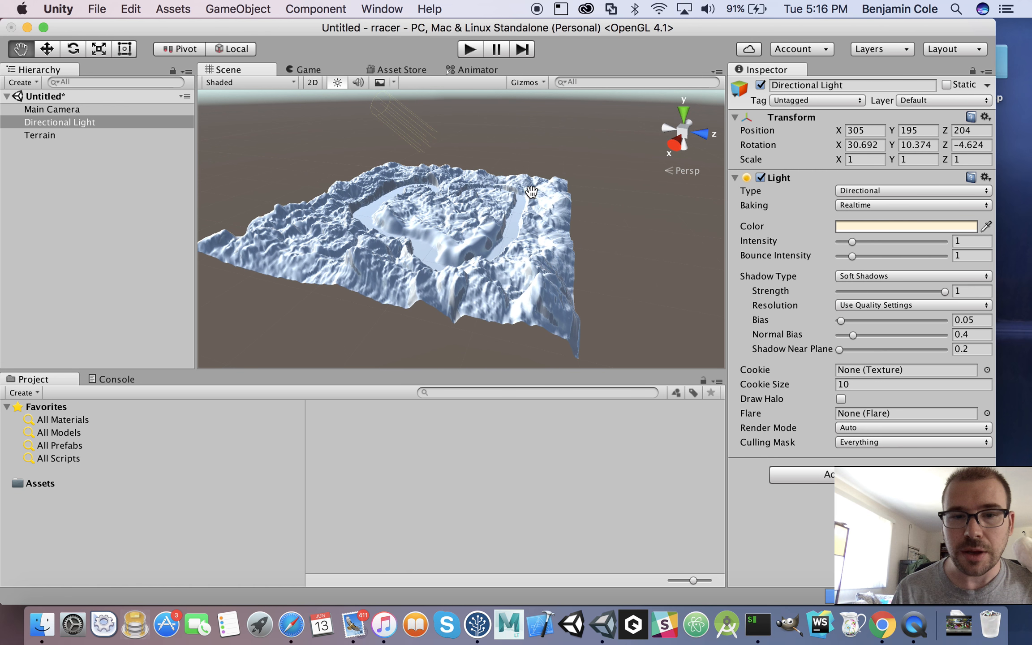
scroll(532, 191, "up", 3)
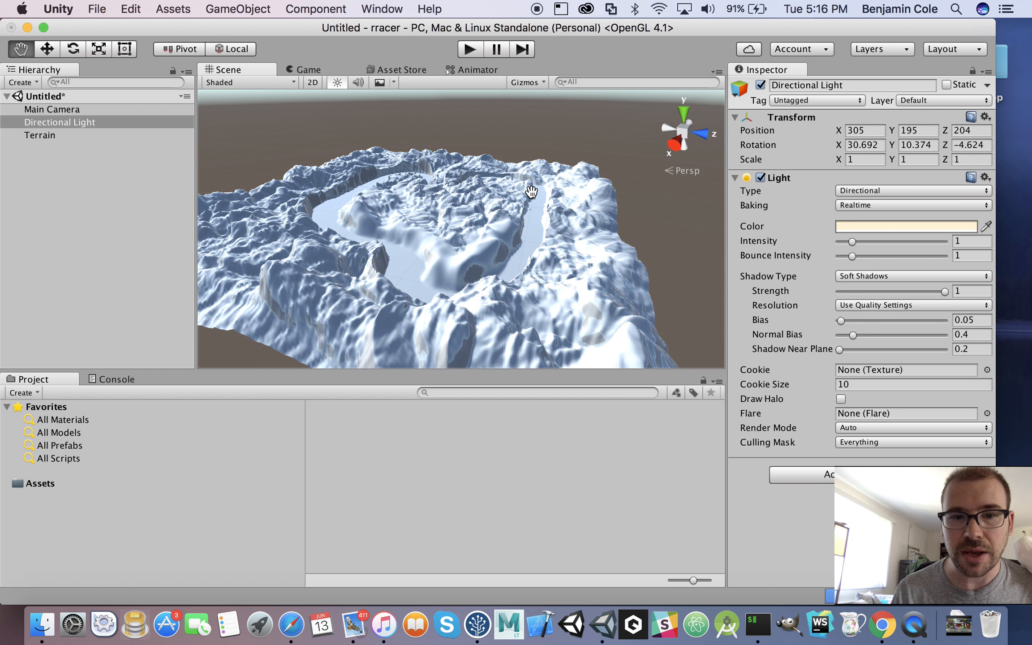
left_click_drag(498, 212, 520, 224, "alt")
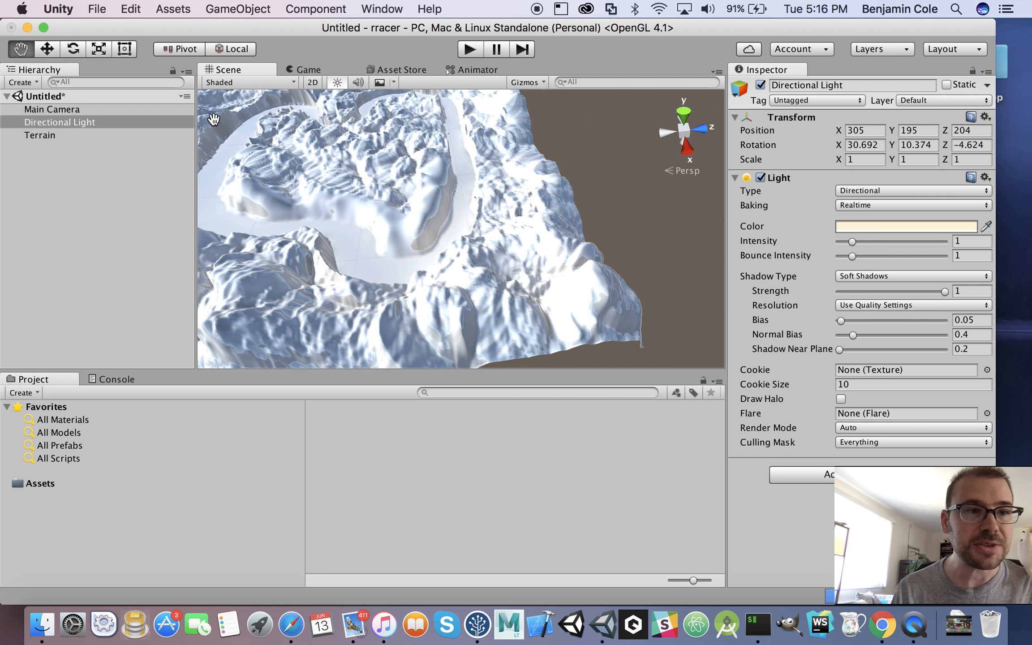
- Add a 3D cube object to the scene
left_click(102, 3)
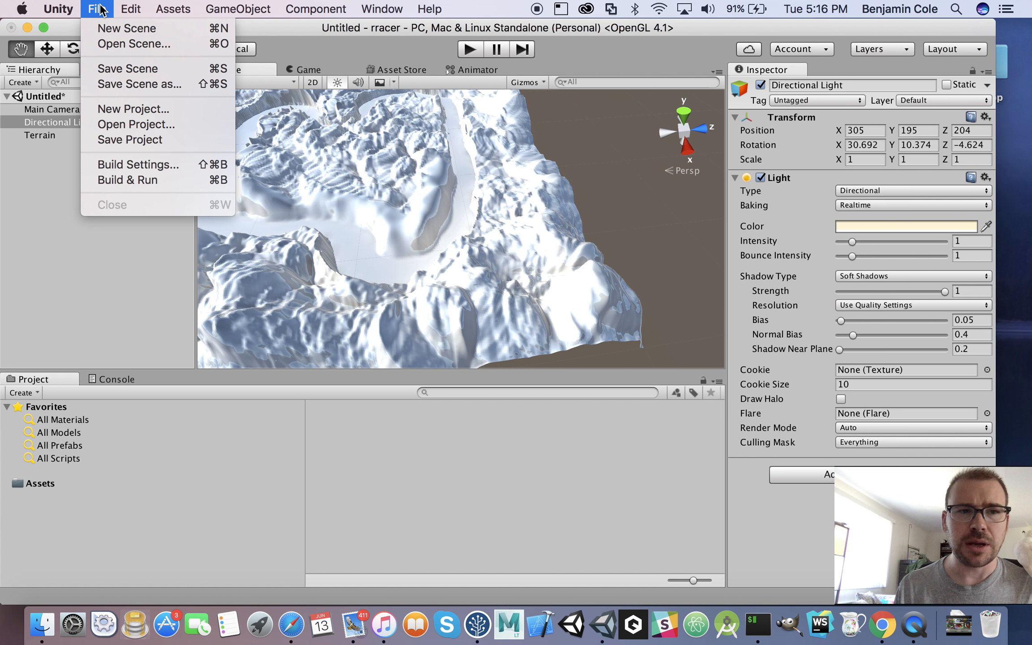
mouse_move(159, 7)
mouse_move(170, 30)
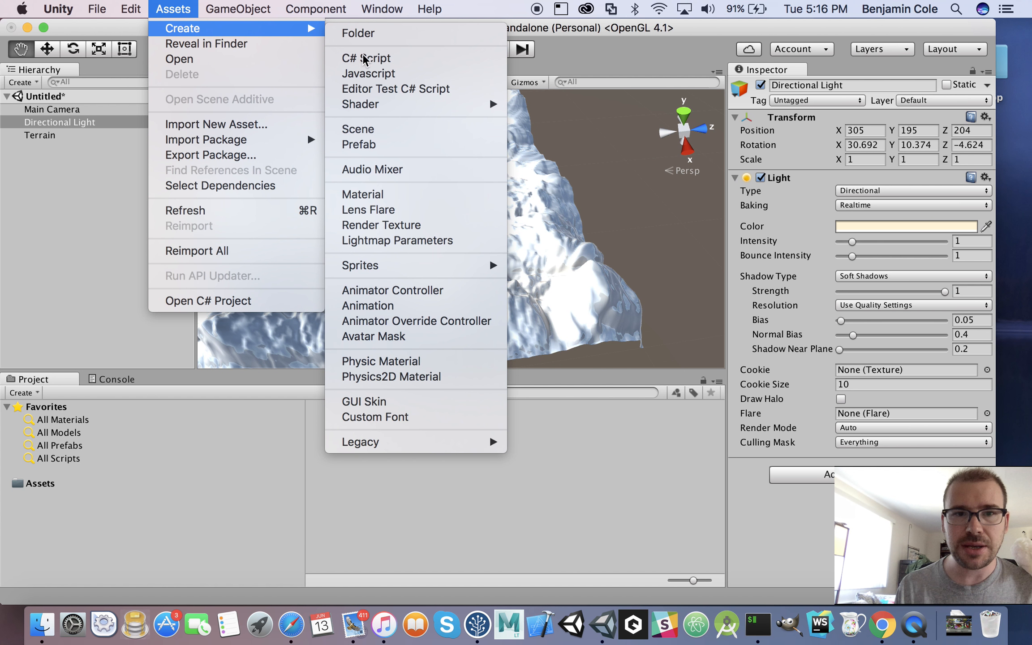
mouse_move(237, 8)
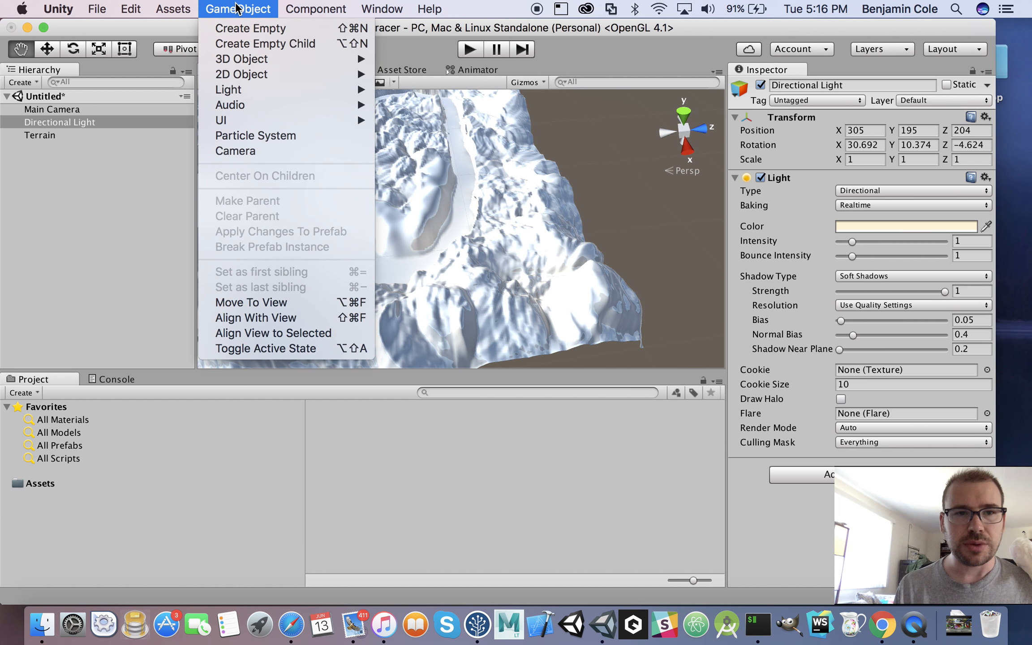
mouse_move(245, 59)
left_click(400, 62)
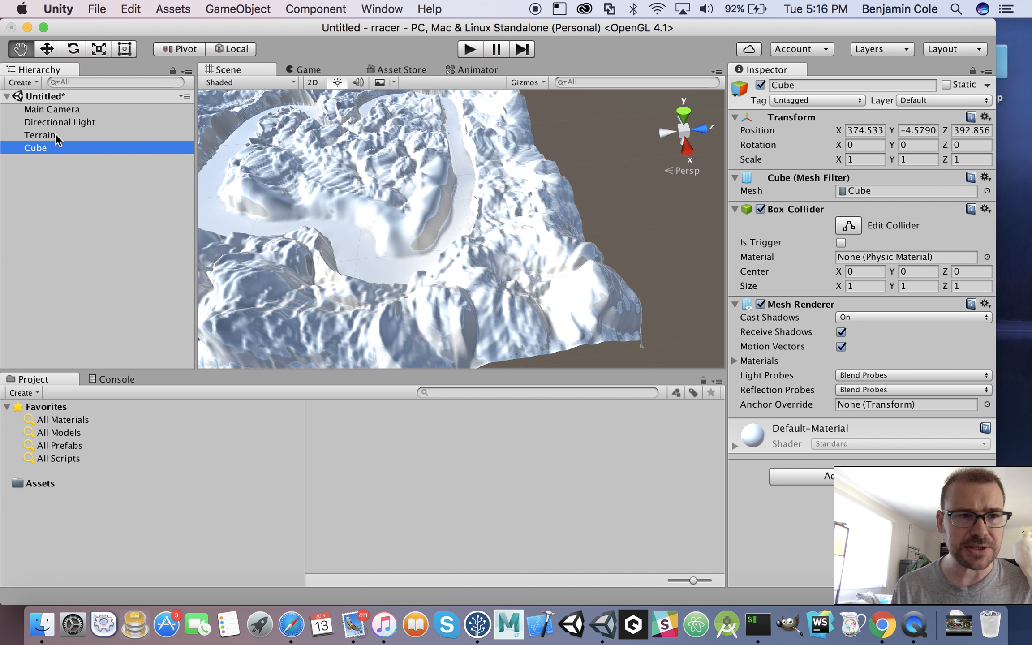
- Save the scene under the name GAME
key("super+s")
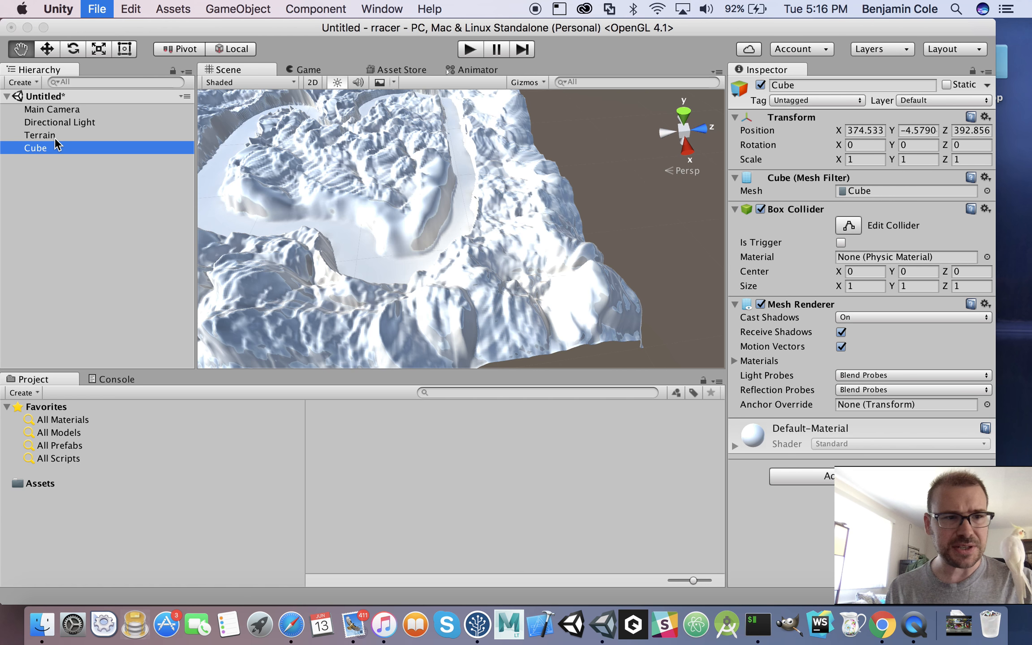
type("GAME")
key("Return")
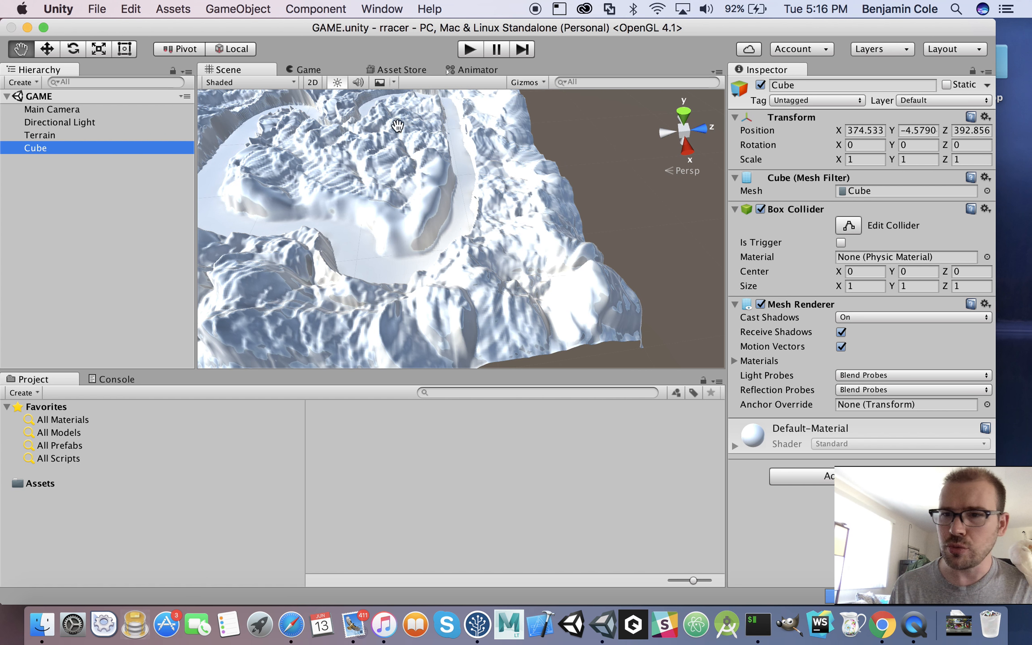
- Reset the cube's position to X 0, Y 0, Z 0
left_click(864, 128)
type("0")
key("Tab")
type("0")
key("Tab")
type("0")
- Move the cube from the terrain's corner to the track area at about X 293, Y 11.2, Z 416
scroll(318, 196, "down", 5)
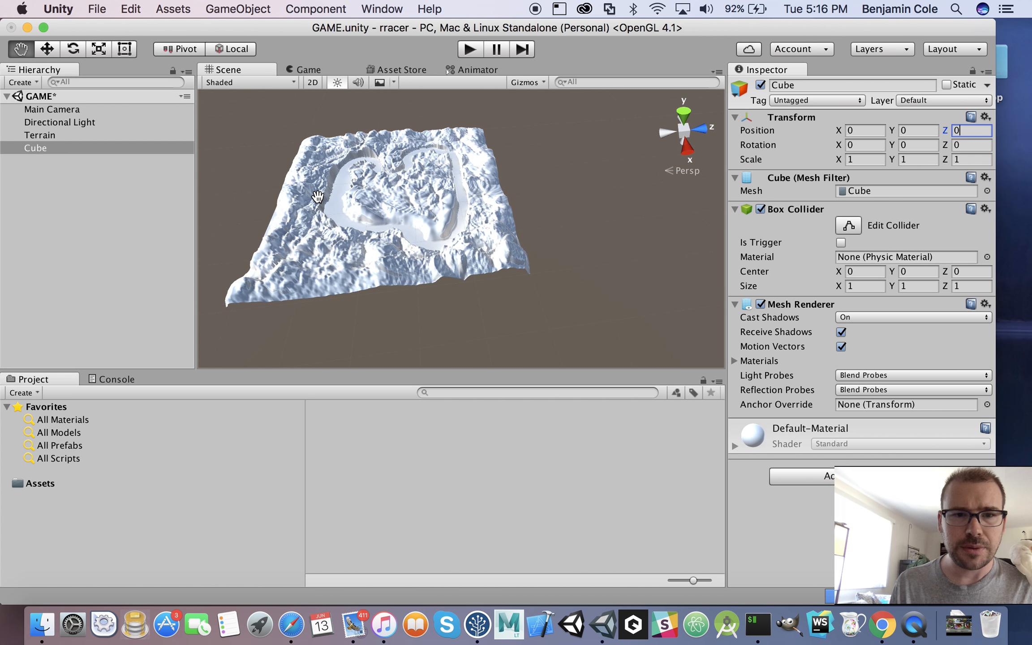
left_click(44, 49)
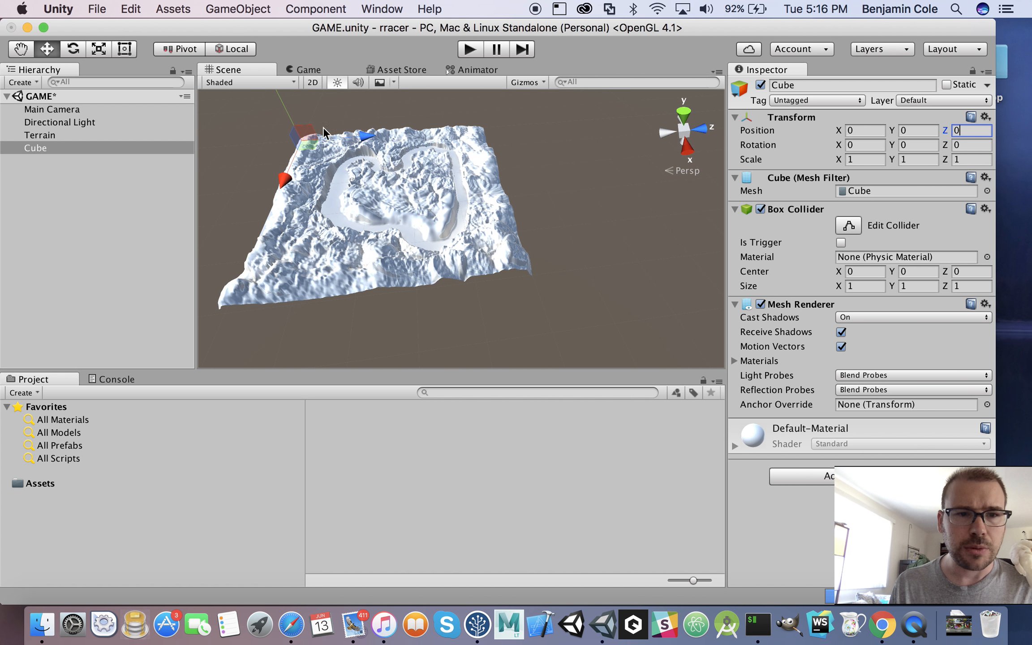
left_click_drag(369, 140, 521, 134)
left_click_drag(453, 169, 555, 179)
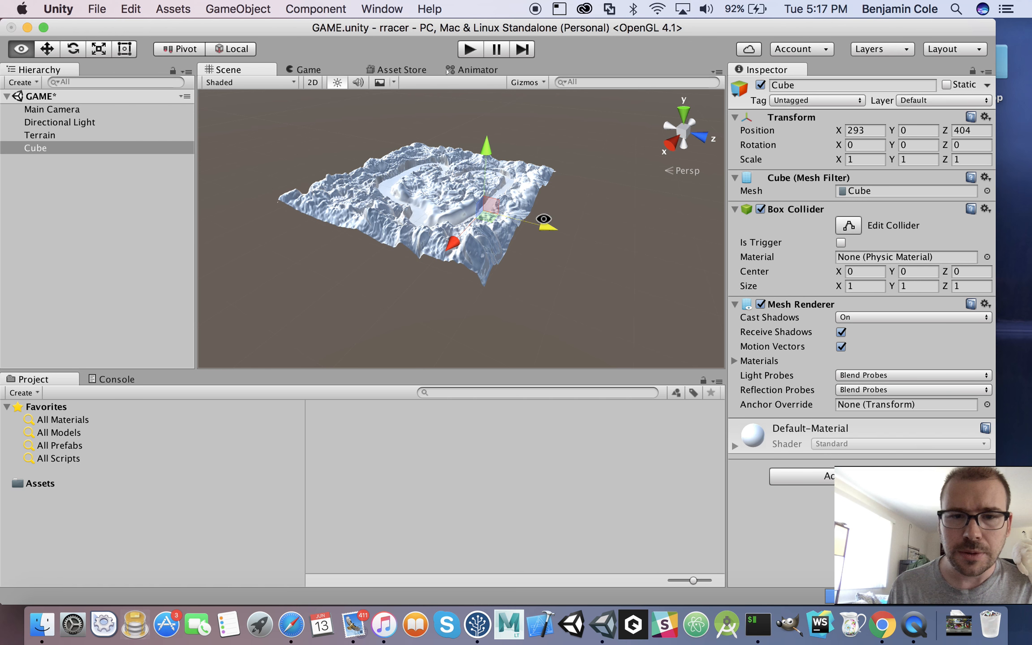
scroll(544, 221, "up", 3)
scroll(543, 220, "up", 2)
mouse_move(543, 217)
left_mouse_down("alt")
mouse_move(650, 320)
mouse_move(587, 222)
mouse_move(541, 210)
left_mouse_up("alt")
left_click_drag(535, 107, 606, 176)
scroll(545, 159, "up", 5)
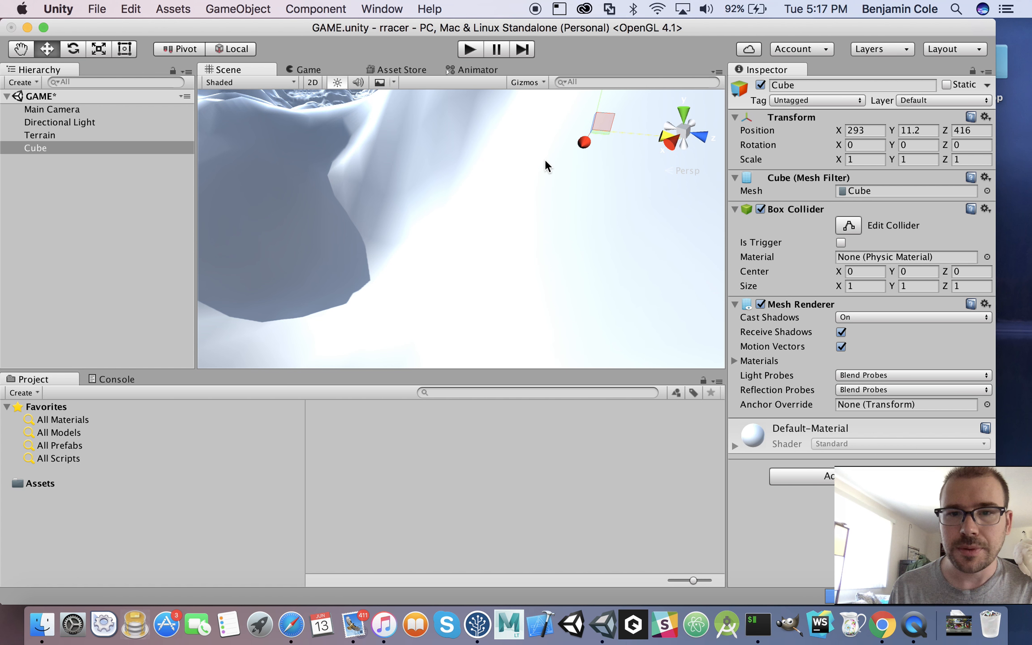
- Lower and shift the cube into the track channel at about Y -3, Z 407
left_click_drag(544, 159, 586, 189, "alt")
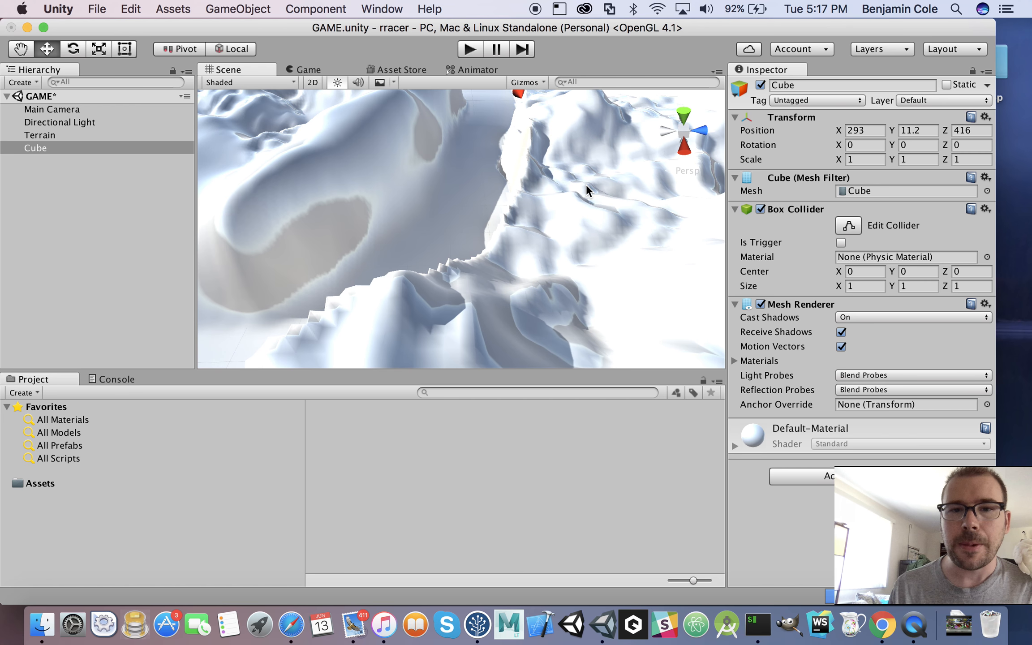
key("q")
left_click_drag(454, 152, 453, 334)
key("w")
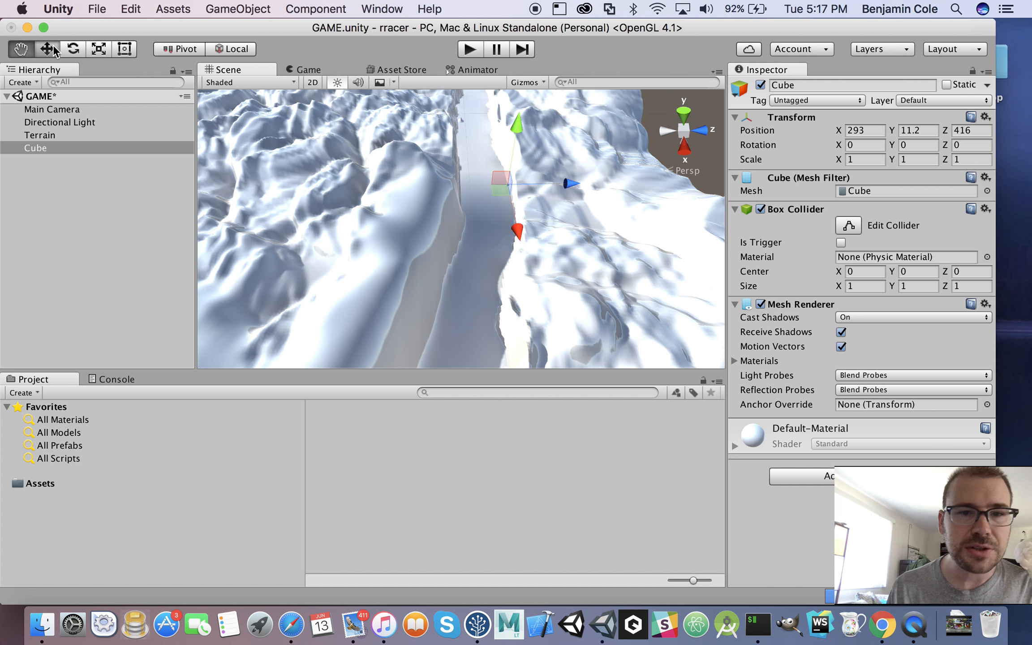
left_click_drag(578, 183, 499, 263)
- Adjust the cube's height in the track channel to about Y -3.29
scroll(498, 263, "up", 8)
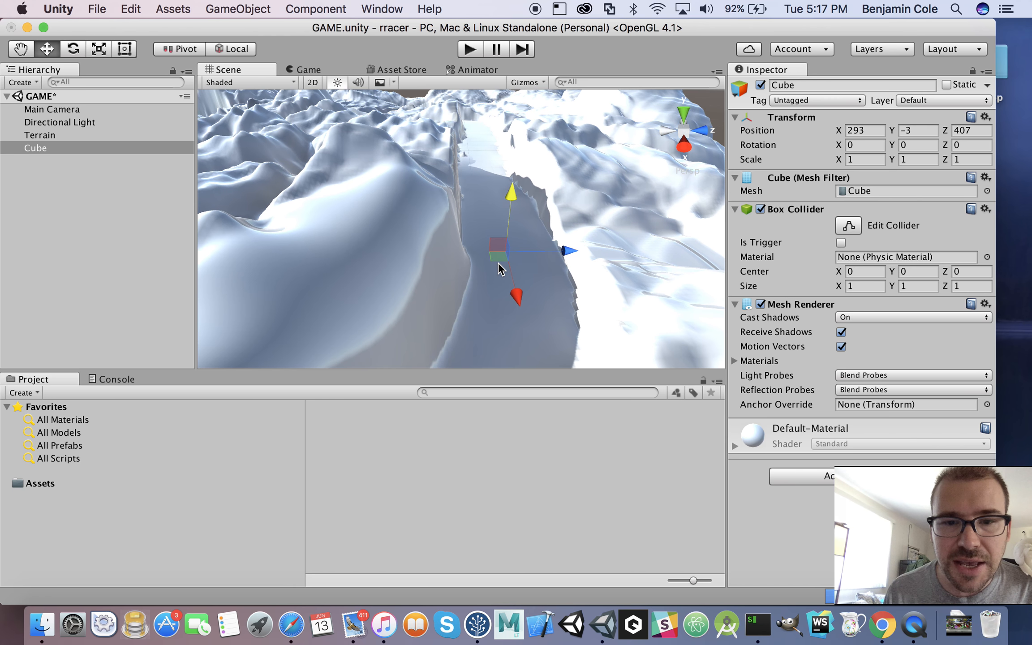
scroll(498, 263, "up", 3)
left_click_drag(498, 263, 435, 210, "alt")
left_click(21, 49)
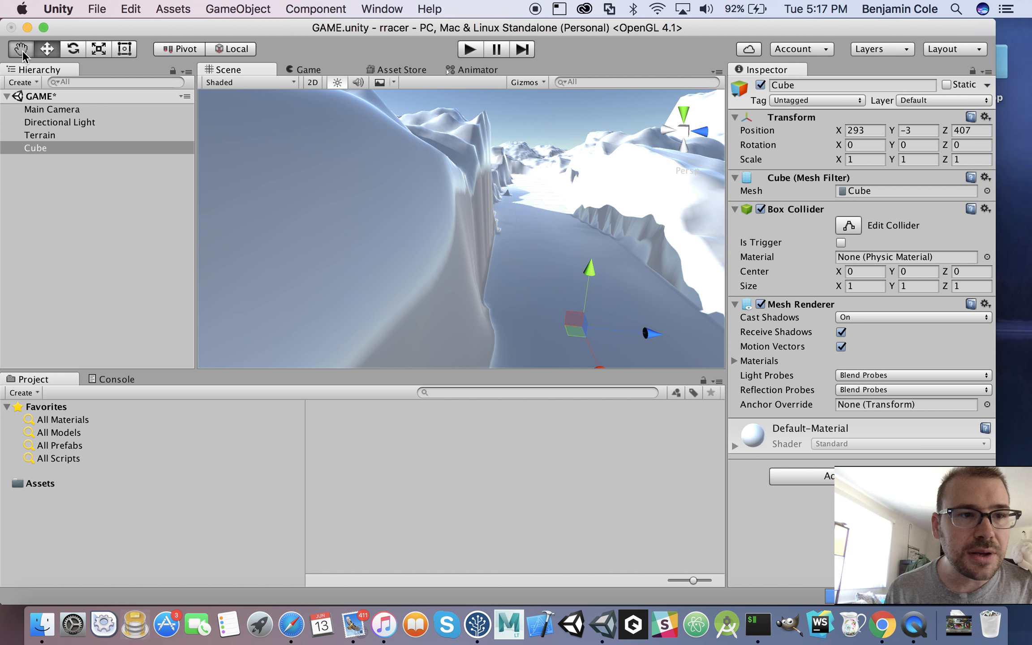
left_click_drag(645, 236, 463, 133)
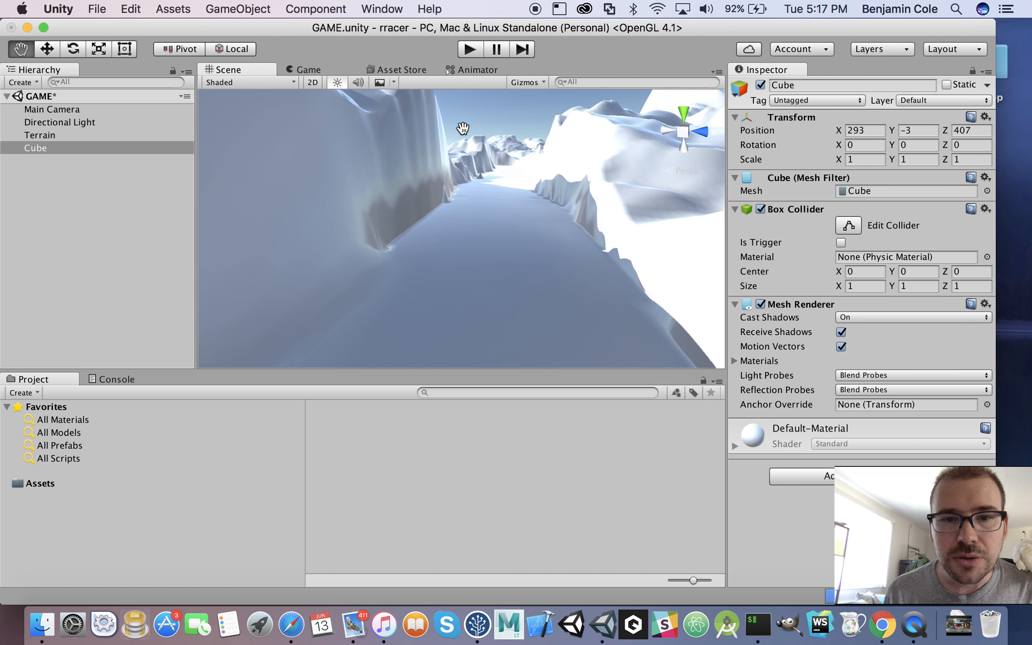
left_click(48, 49)
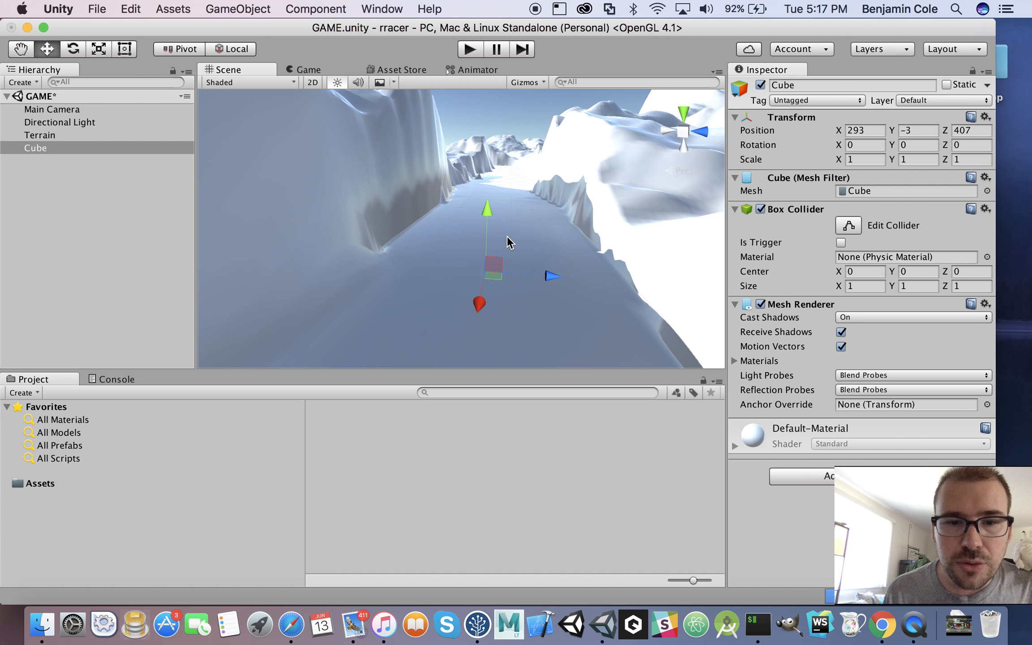
left_click_drag(486, 210, 549, 176)
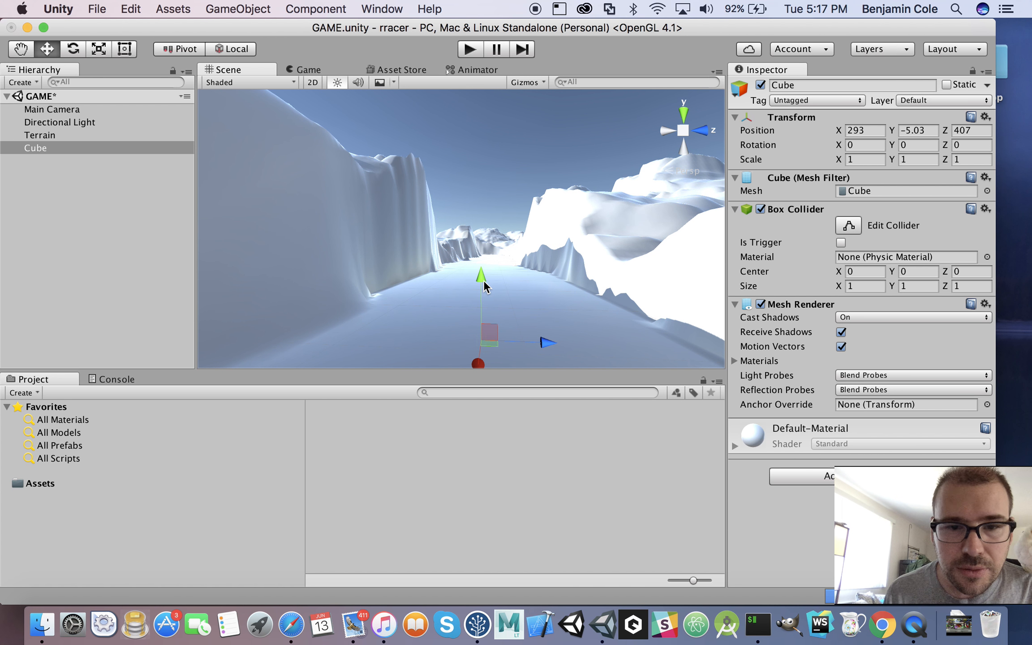
left_click_drag(482, 278, 482, 258)
- Raise the cube toward the track surface to about Y -1.22
scroll(513, 309, "up", 5)
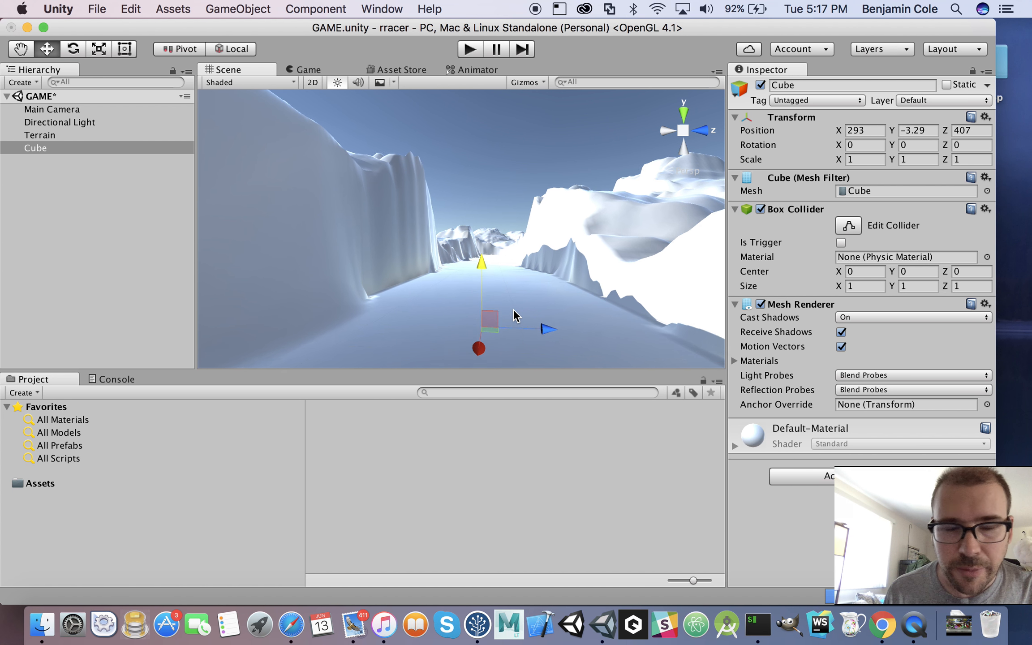
scroll(514, 309, "up", 1)
left_click(22, 44)
left_click_drag(524, 249, 479, 99)
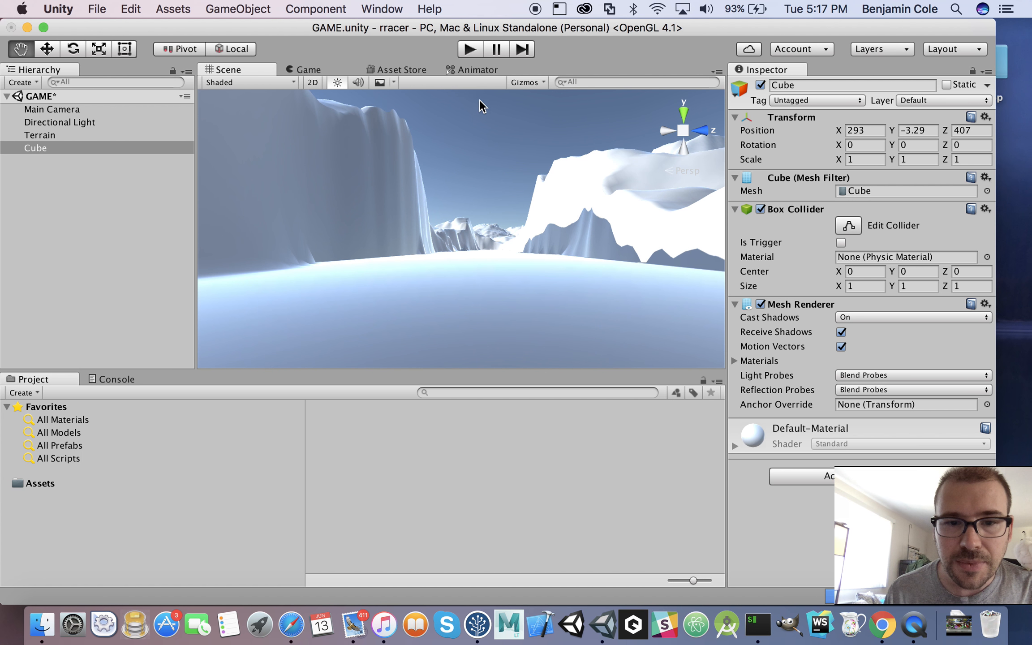
left_click(47, 49)
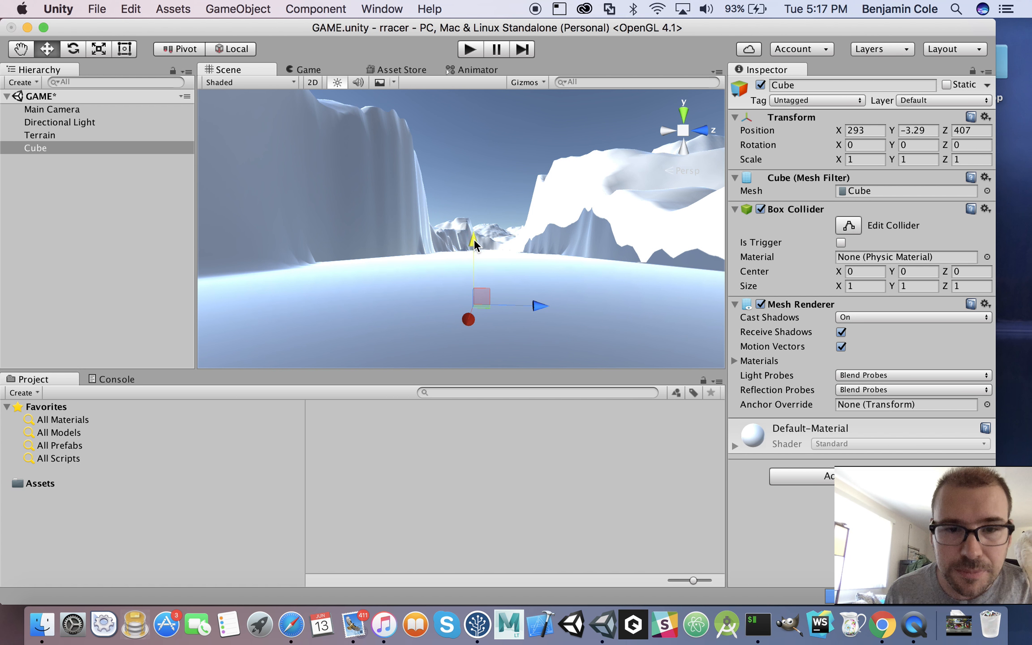
left_click_drag(473, 239, 473, 212)
left_click(880, 159)
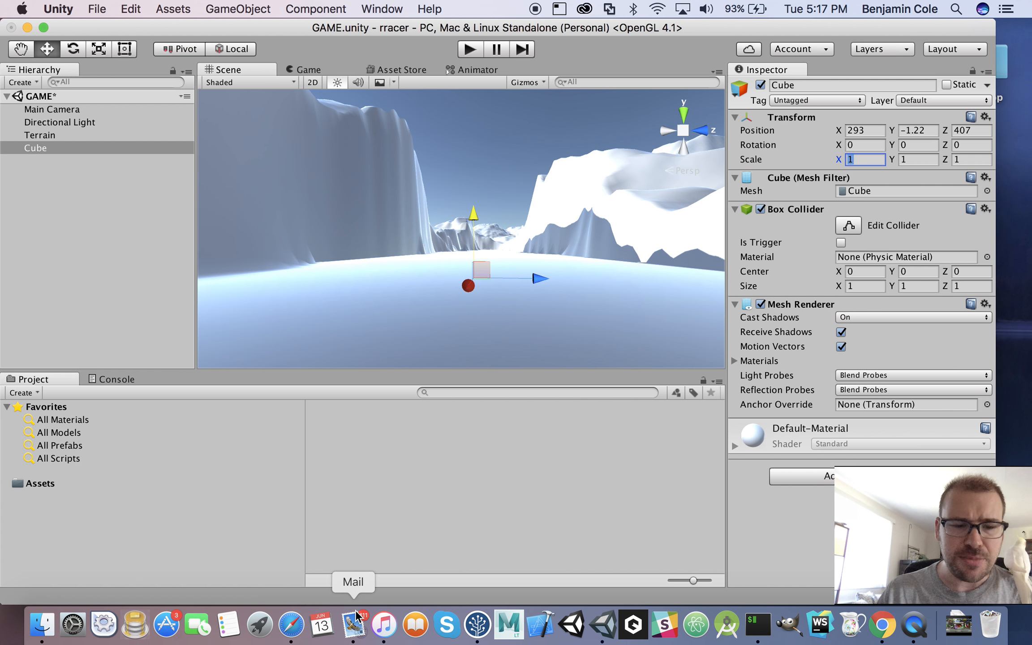
left_click(881, 625)
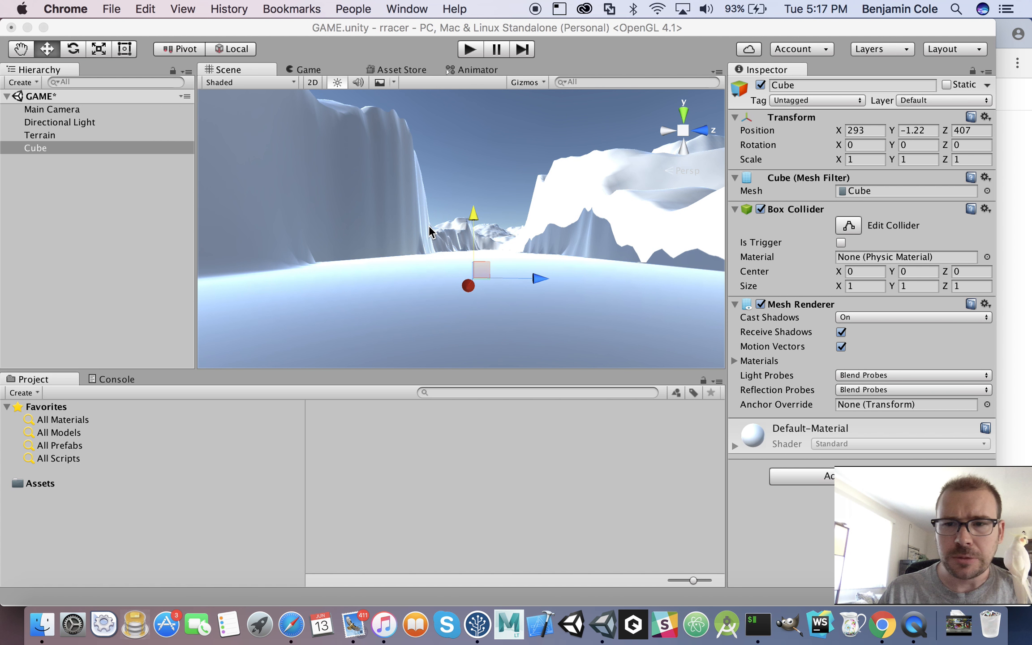
left_click(461, 71)
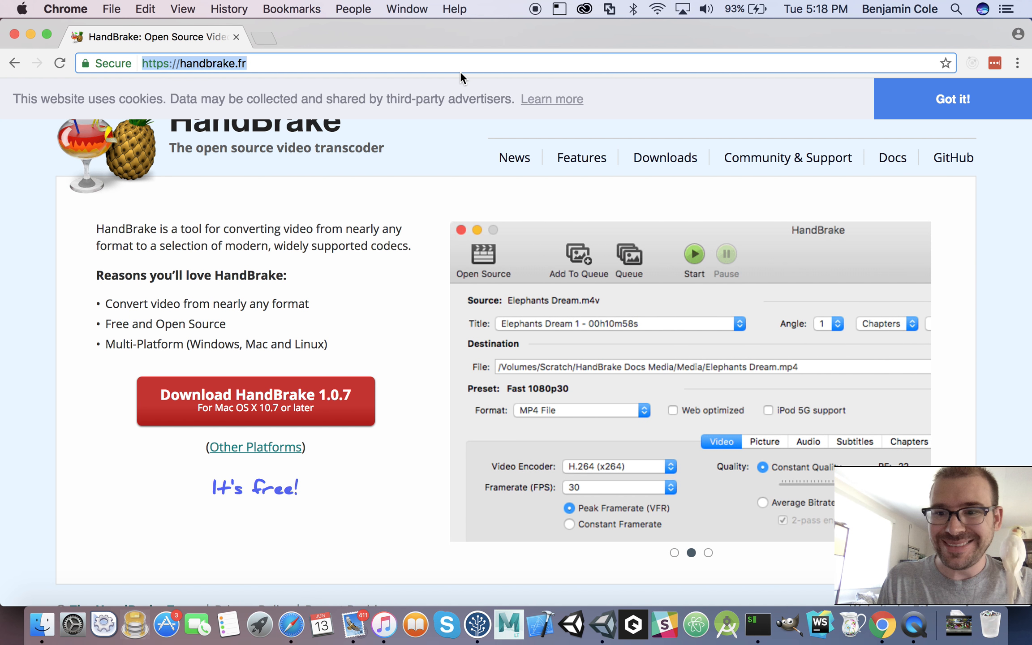
type("www.google.com")
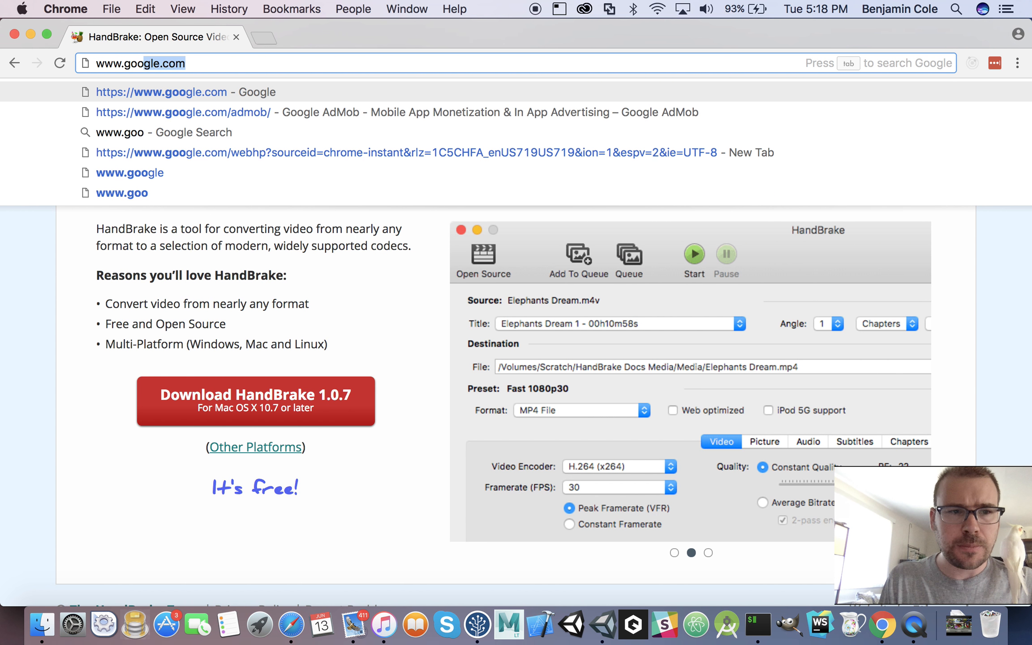
key("Return")
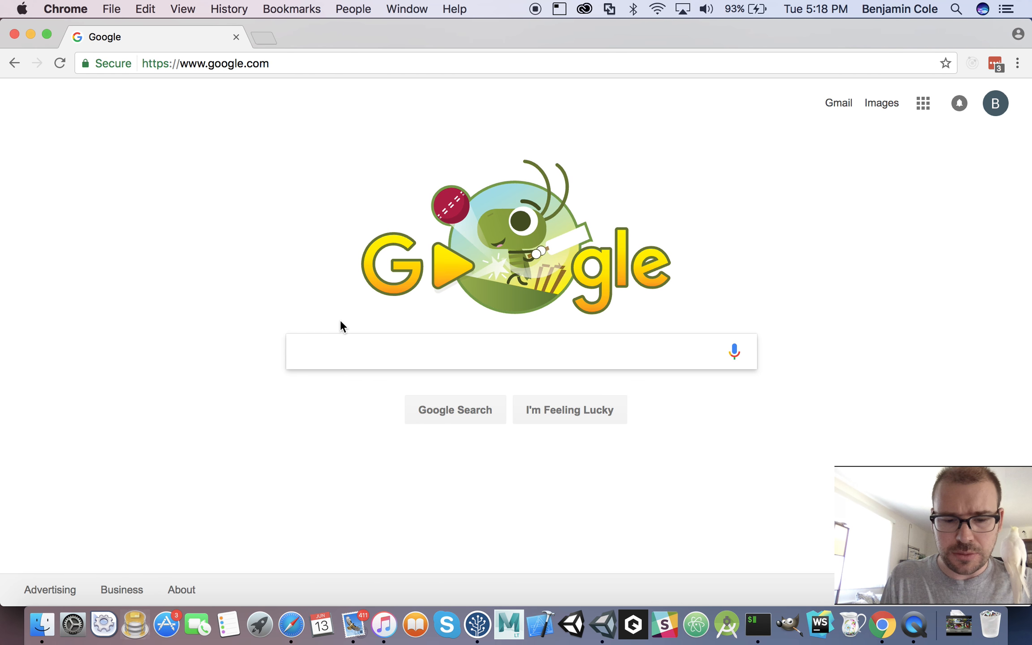
type("length of car")
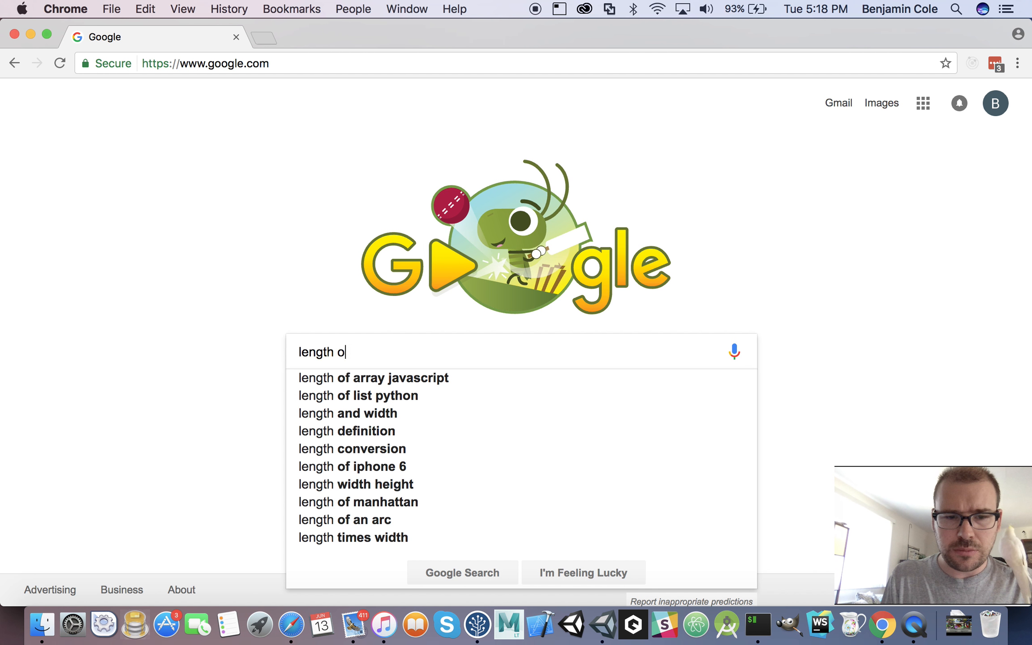
key("Down")
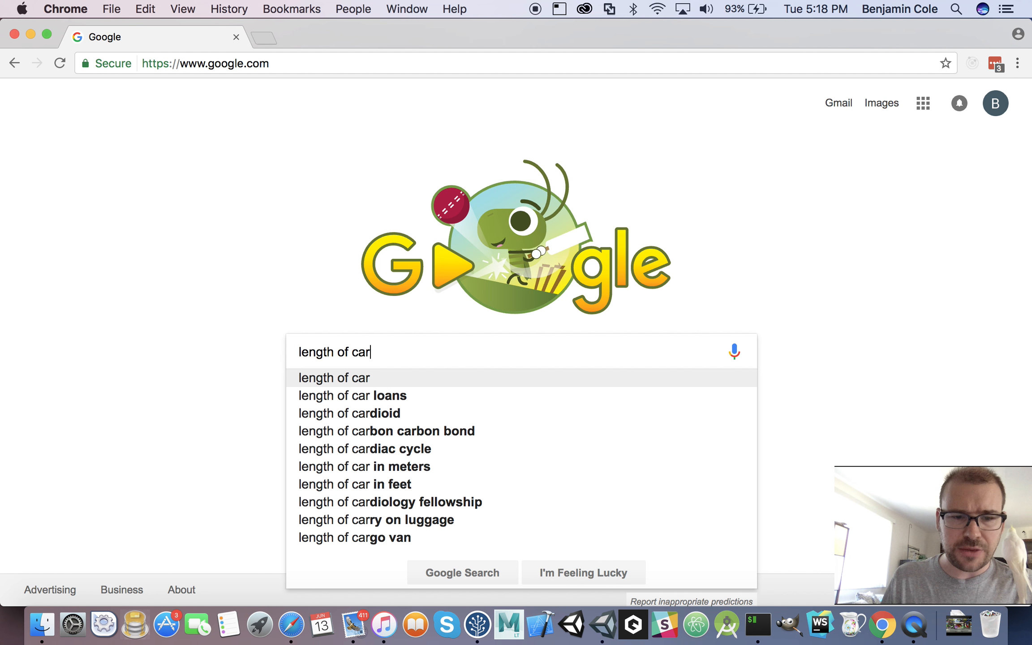
key("Return")
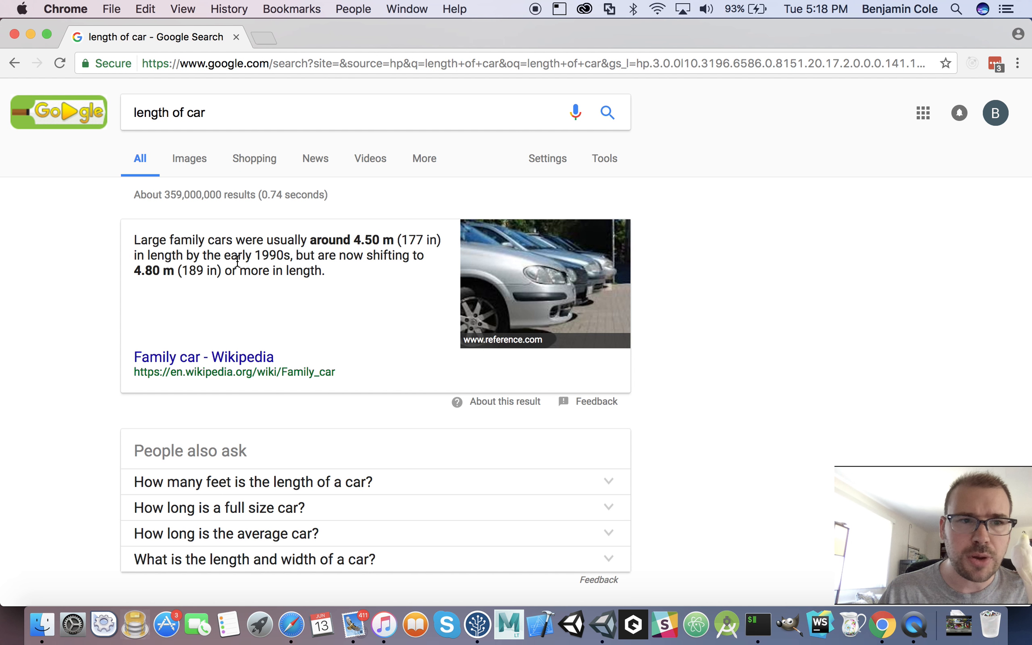
- Back in Unity, set the cube's Y scale to 4.5 and raise it above the track to about Y 1.29
left_click(602, 626)
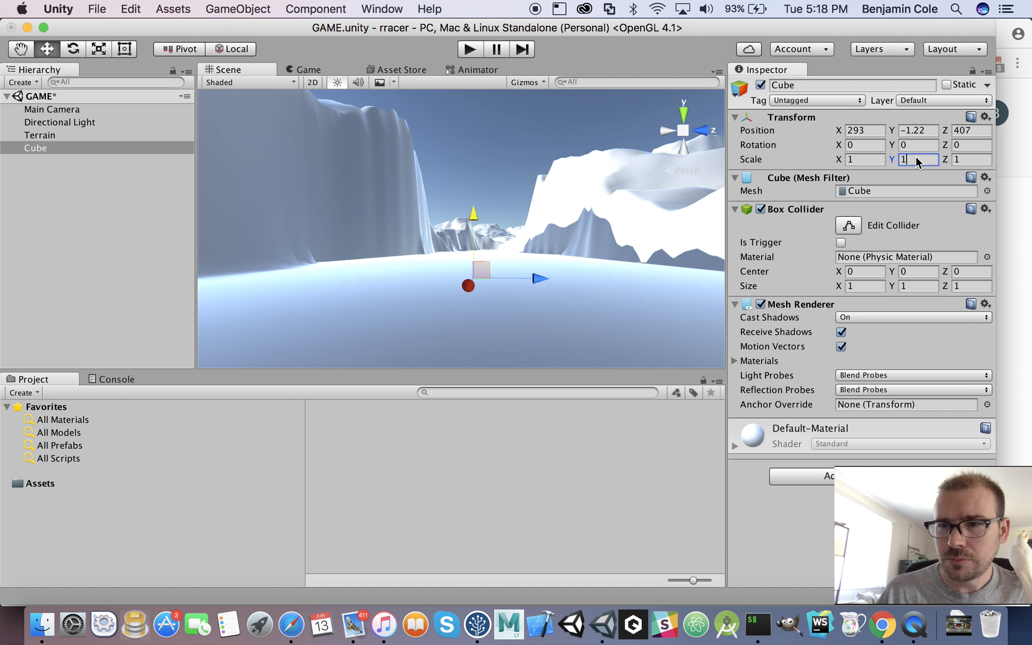
type("4.")
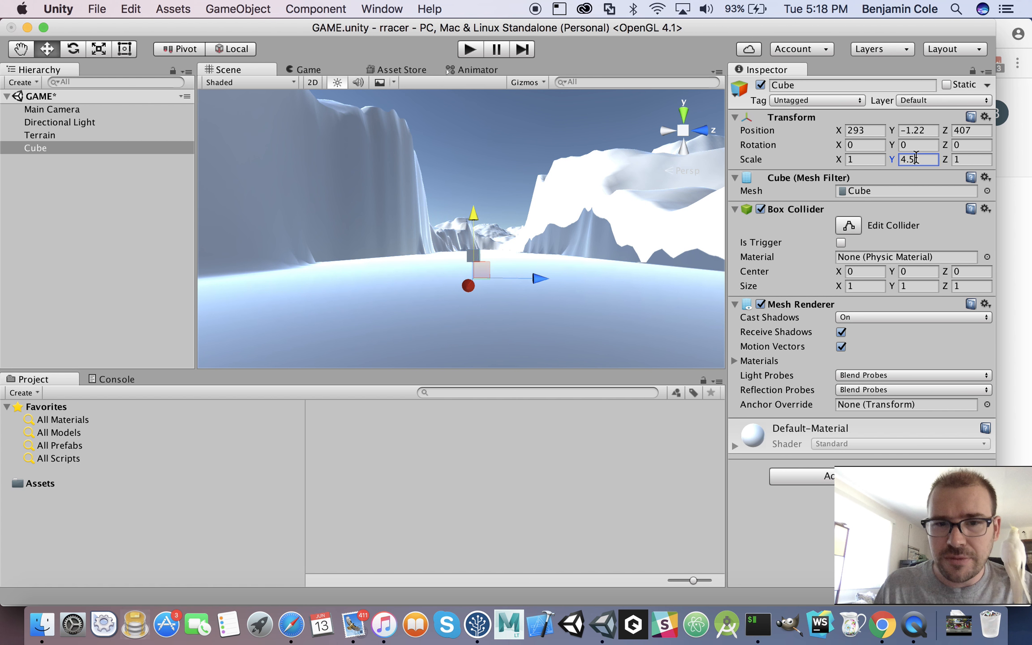
type("5")
left_click_drag(428, 214, 555, 270, "alt")
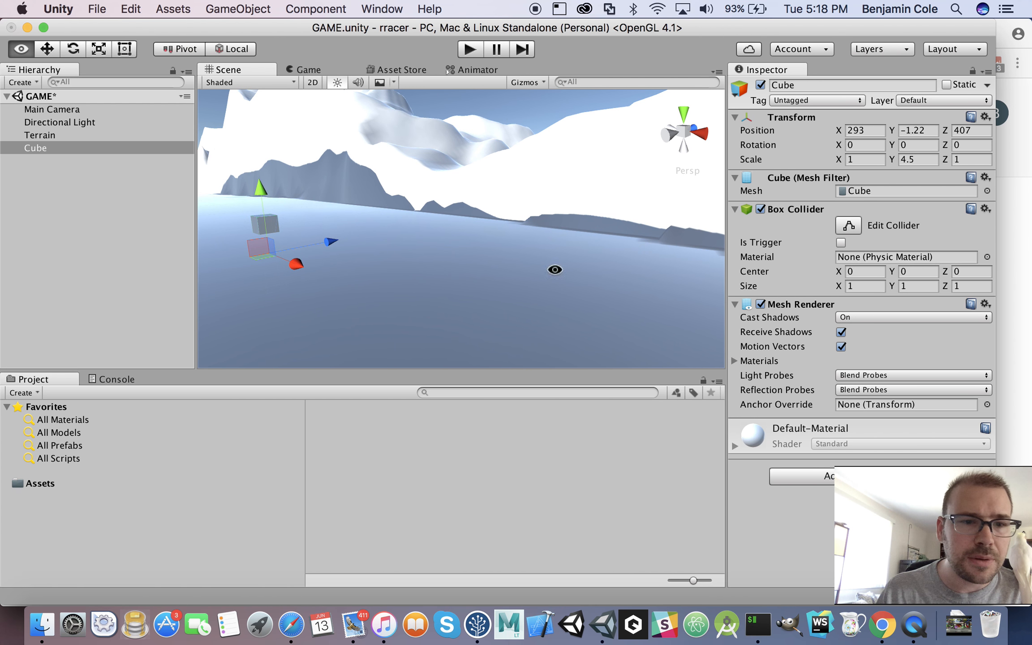
left_click_drag(262, 189, 255, 142)
- Scale the cube to car proportions of X 4.5, Y 2, Z 2 and nudge its height to about Y 1.32
left_click(872, 160)
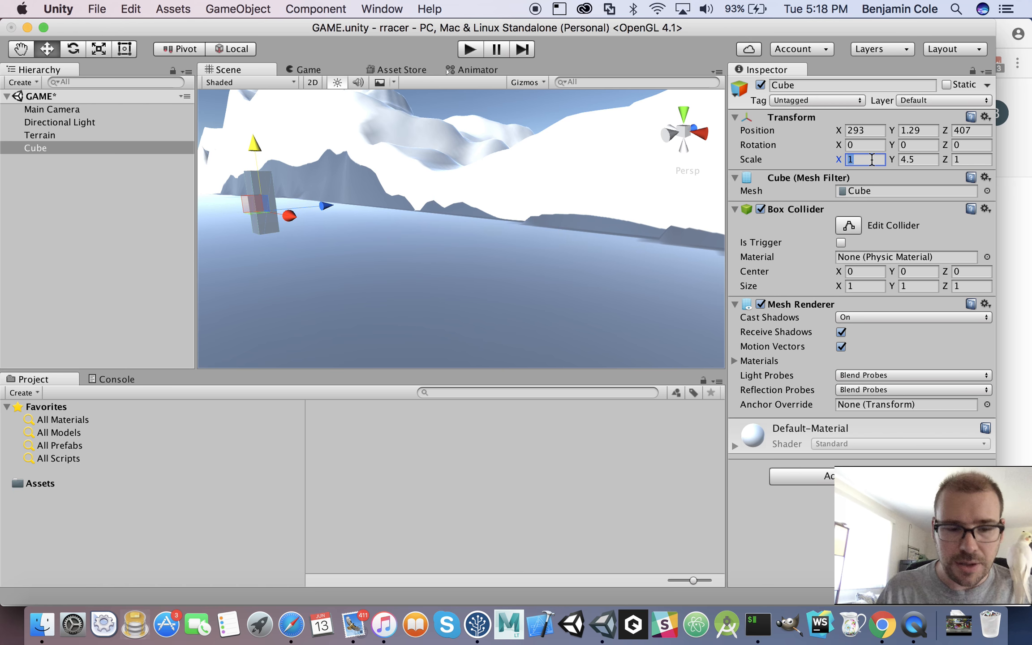
type("4.5")
left_click(912, 161)
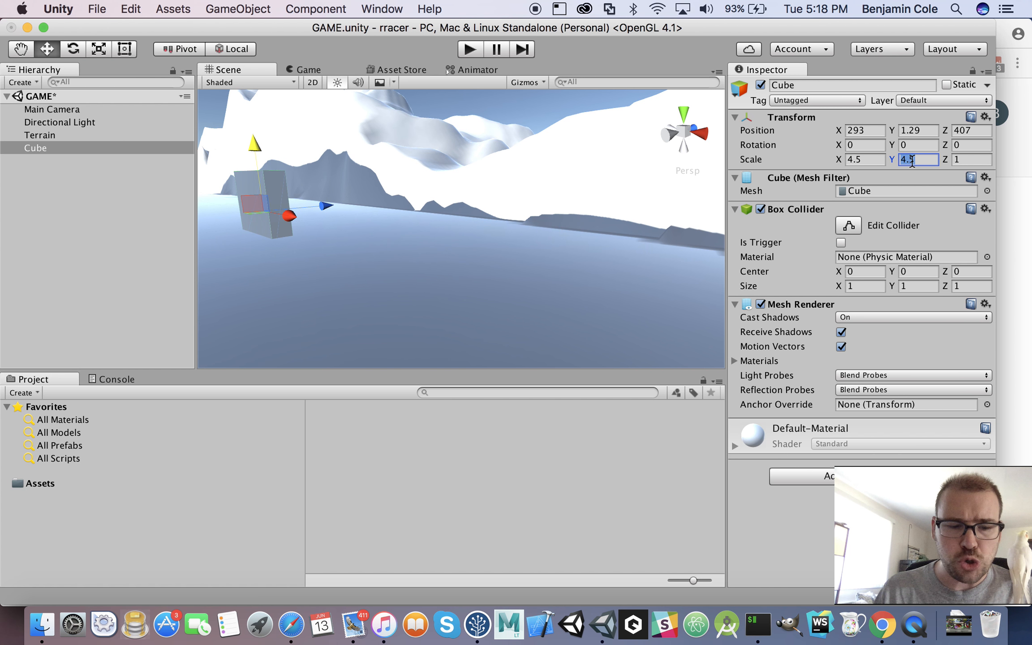
type("2")
mouse_move(260, 146)
left_mouse_down()
mouse_move(255, 127)
mouse_move(258, 161)
mouse_move(259, 148)
left_mouse_up()
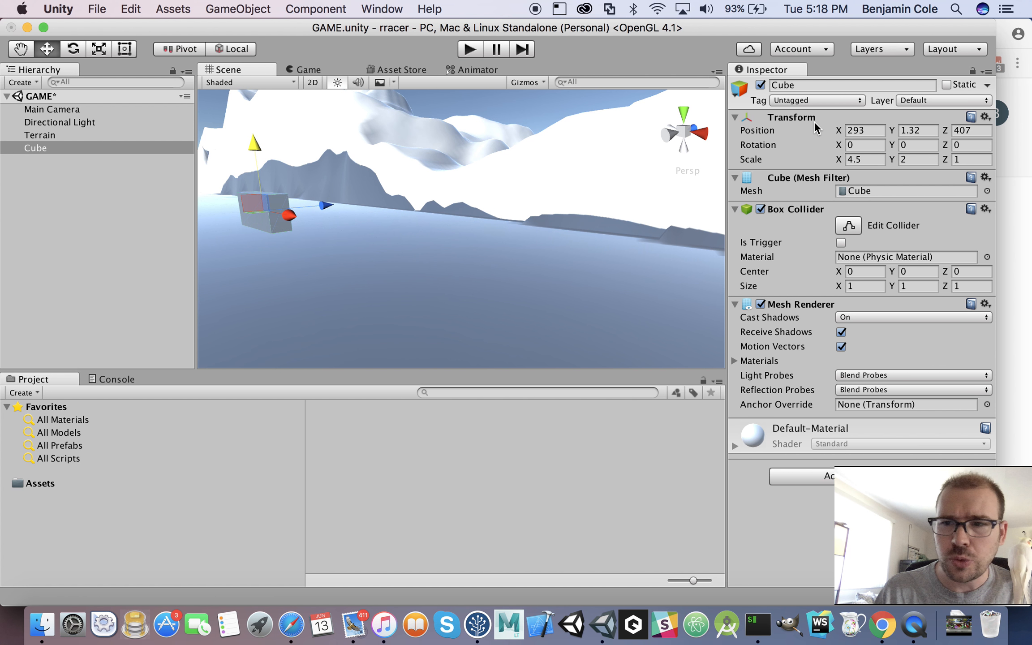
left_click(965, 160)
type("2")
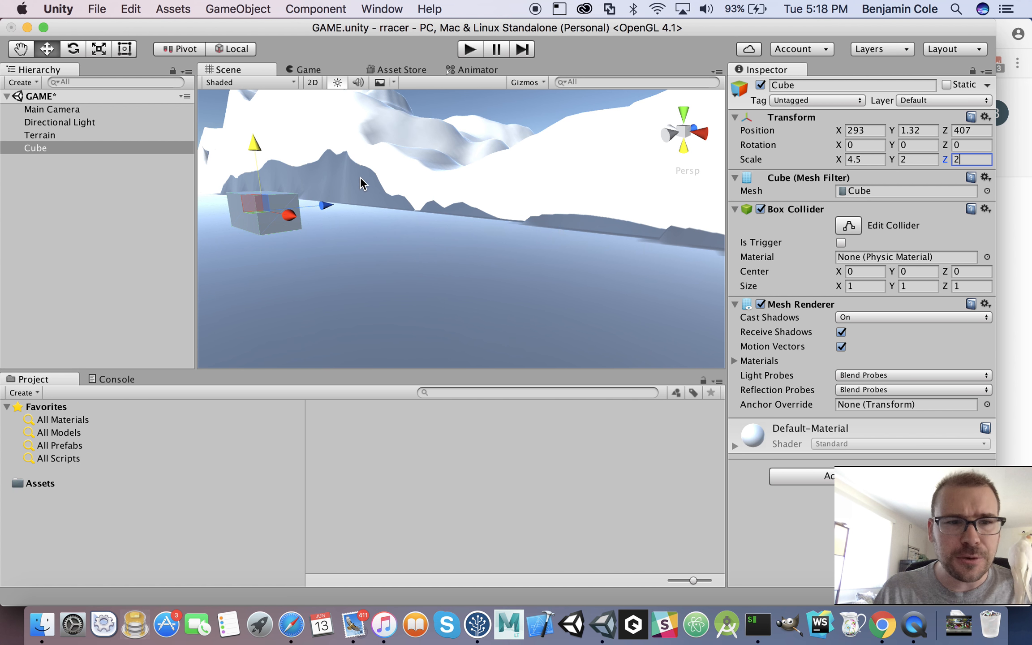
- Lower the scaled cube closer to the track surface, to about Y 1.18
left_click_drag(362, 174, 321, 222, "alt")
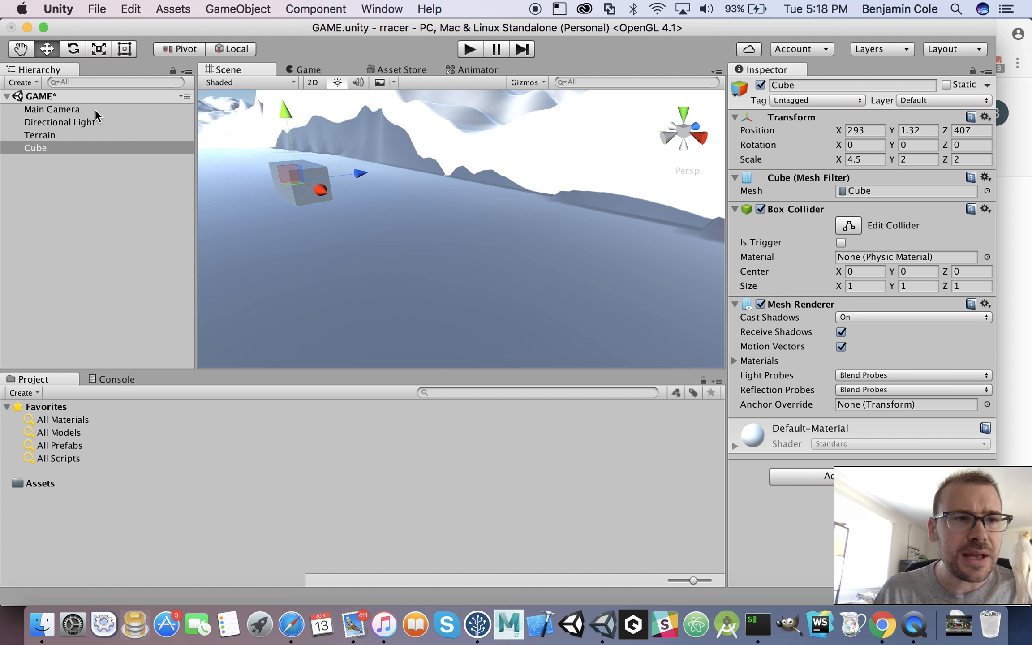
left_click(14, 52)
left_click_drag(253, 142, 381, 224)
scroll(381, 224, "up", 5)
right_click_drag(381, 224, 272, 182)
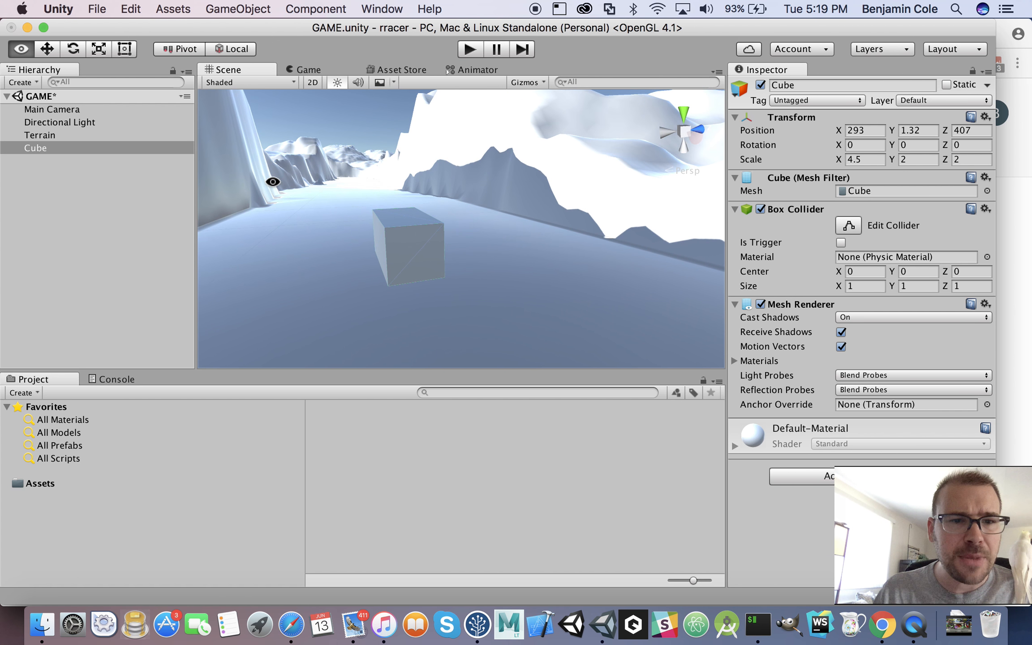
left_click(47, 50)
left_click_drag(399, 174, 402, 184)
left_click_drag(403, 178, 403, 175)
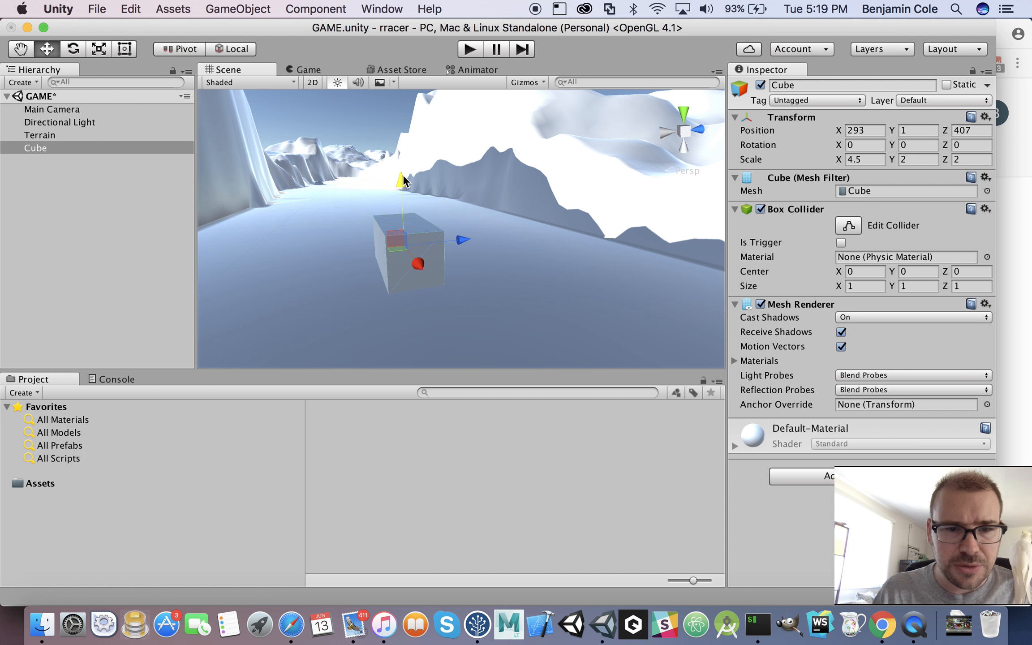
- Examine the cube's placement on the track from farther away, out to the whole terrain
mouse_move(473, 192)
left_mouse_down("alt")
mouse_move(430, 144)
mouse_move(457, 185)
left_mouse_up("alt")
scroll(458, 183, "down", 3)
scroll(457, 184, "down", 5)
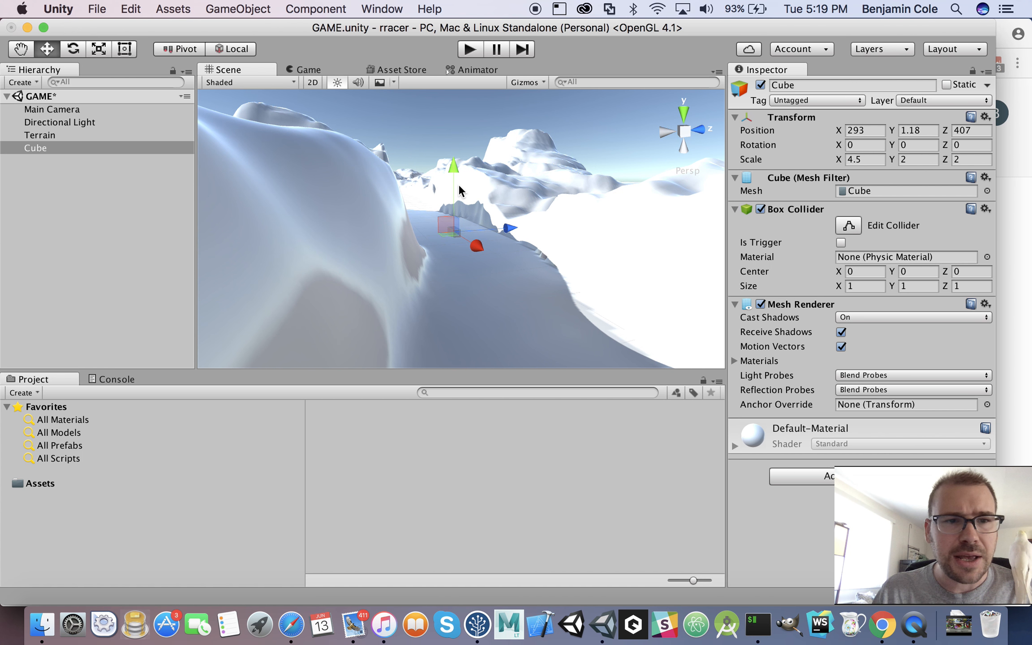
left_click_drag(406, 152, 426, 185, "alt")
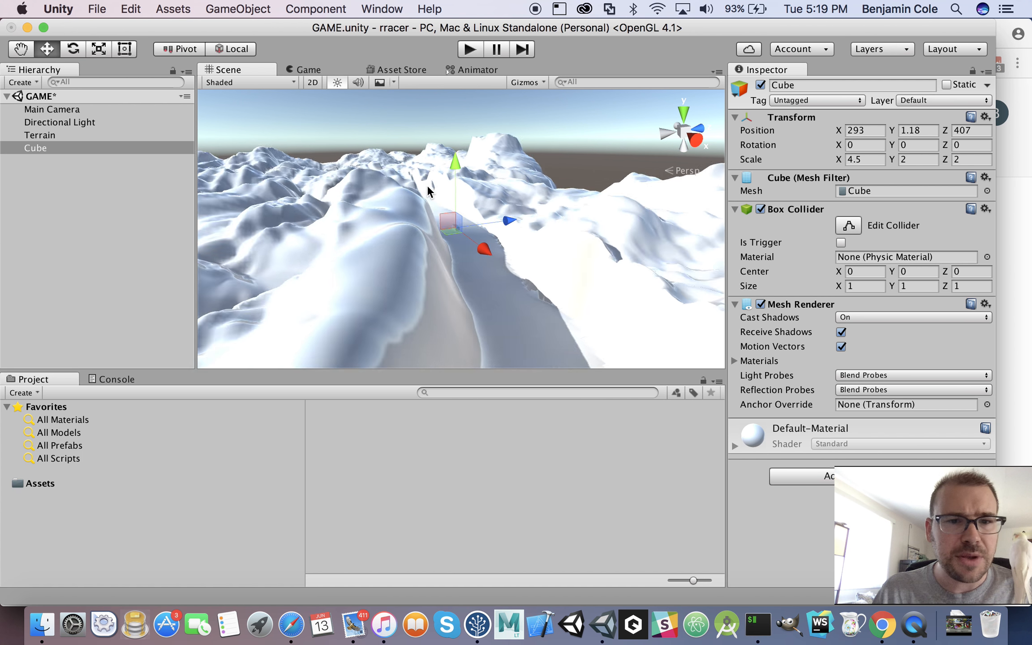
scroll(427, 184, "down", 10)
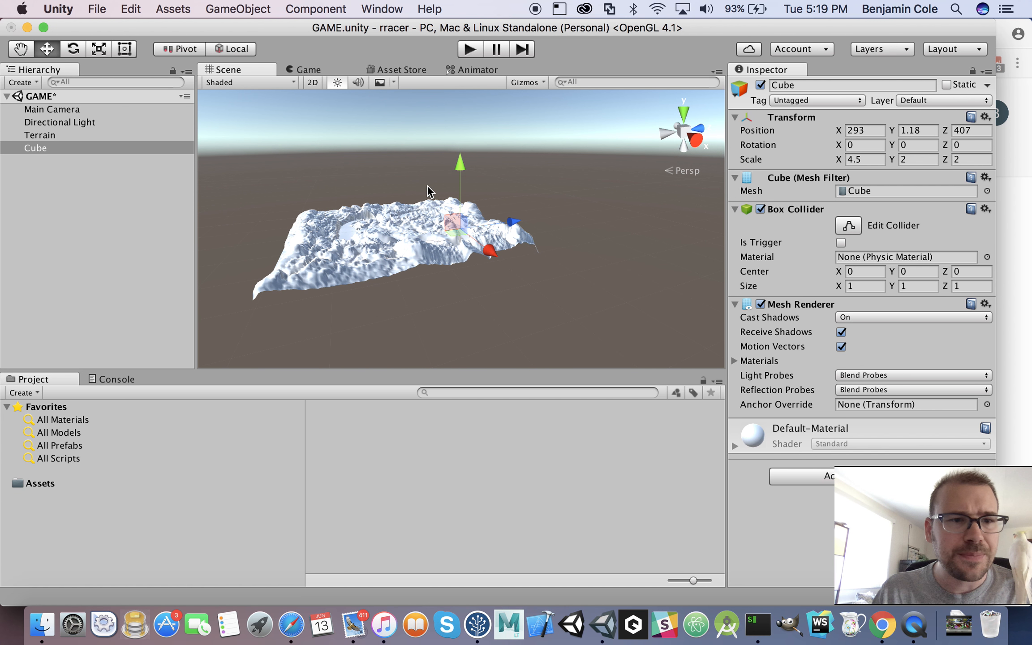
- Parent the Main Camera to the Cube in the scene hierarchy
left_click(21, 49)
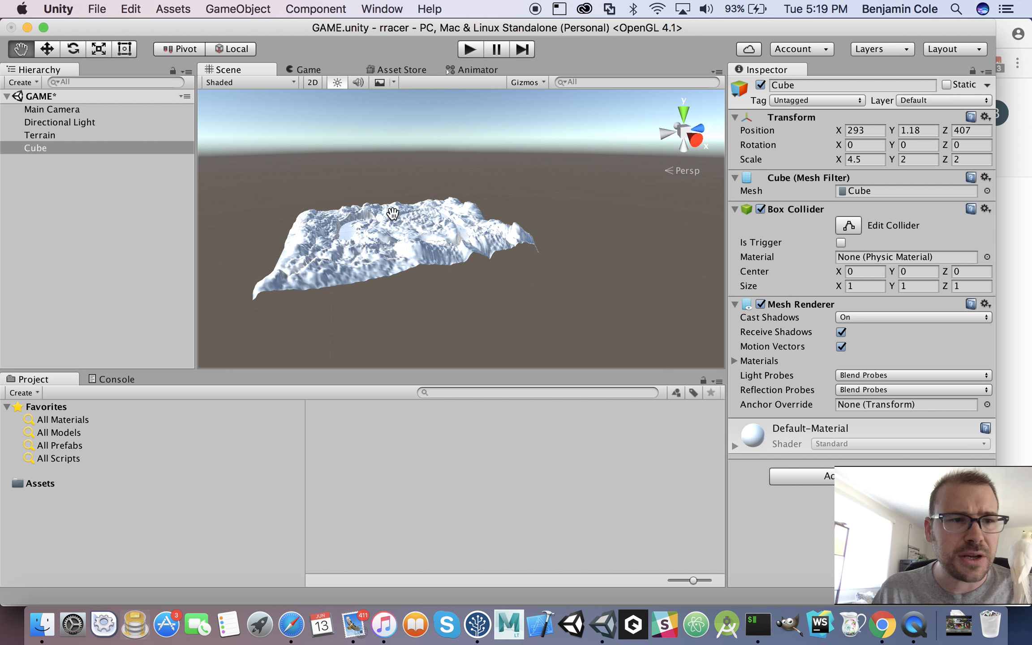
left_click(82, 124)
left_click(75, 110)
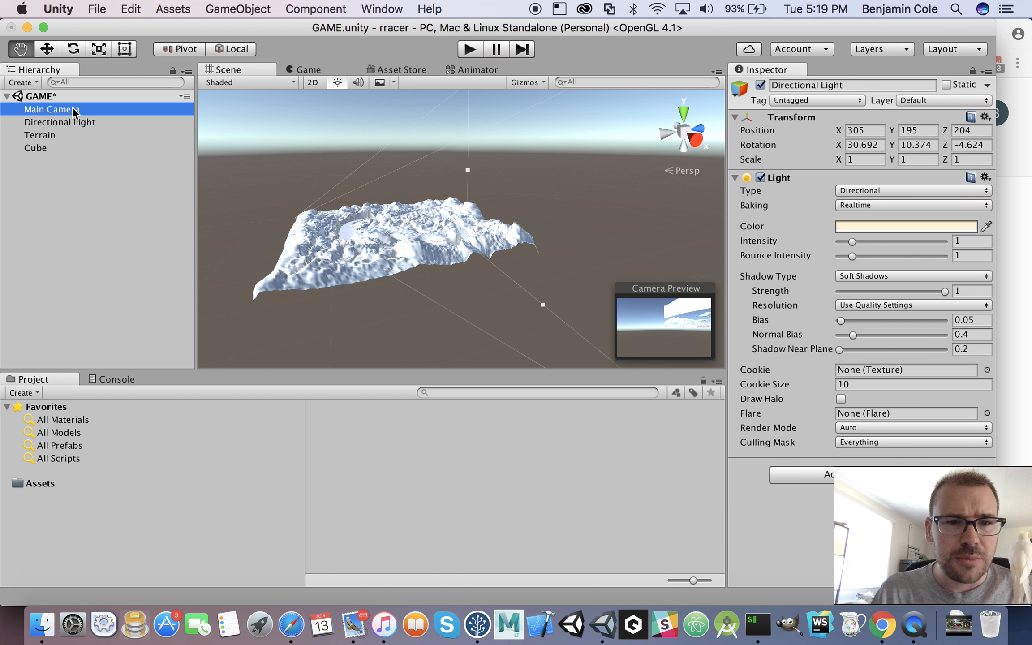
left_click_drag(74, 112, 66, 147)
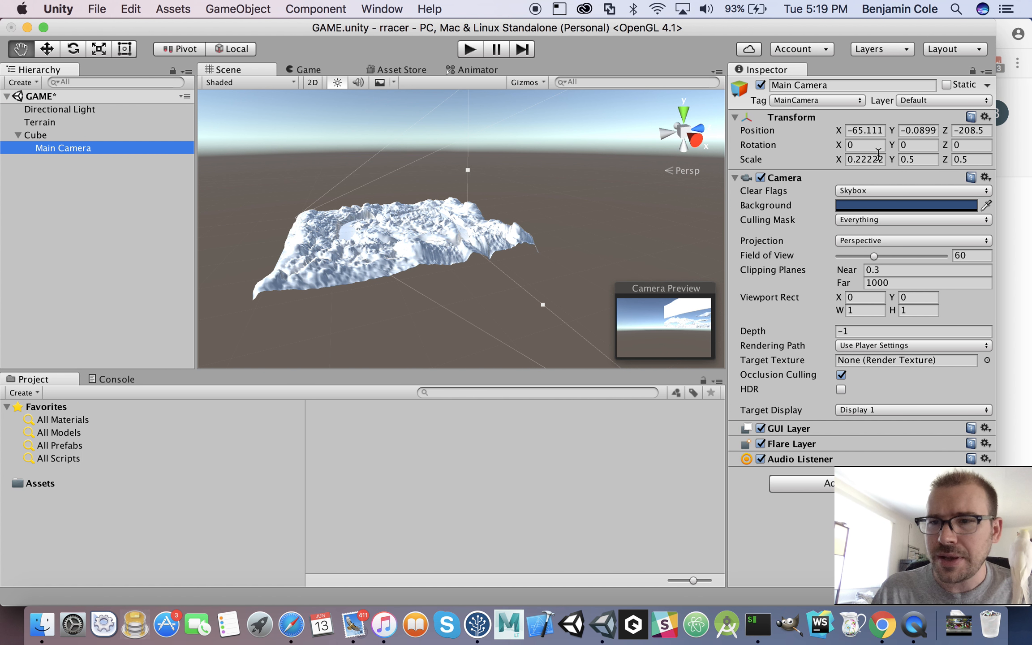
- Set the Main Camera's local position to X 0, Y 0 and Z 0
left_click(876, 131)
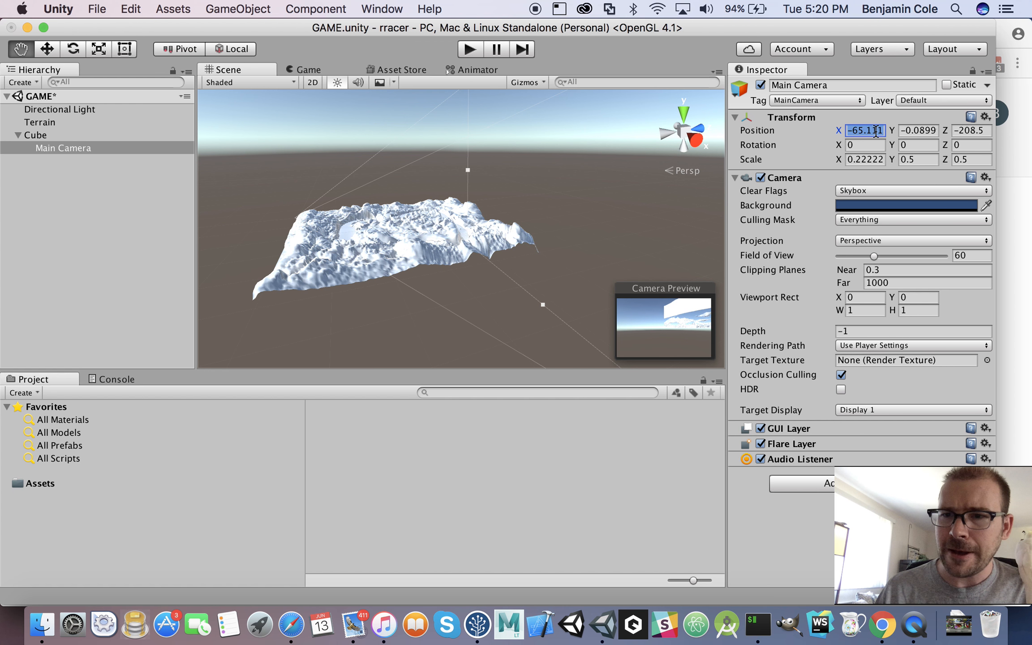
key("Tab")
type("0")
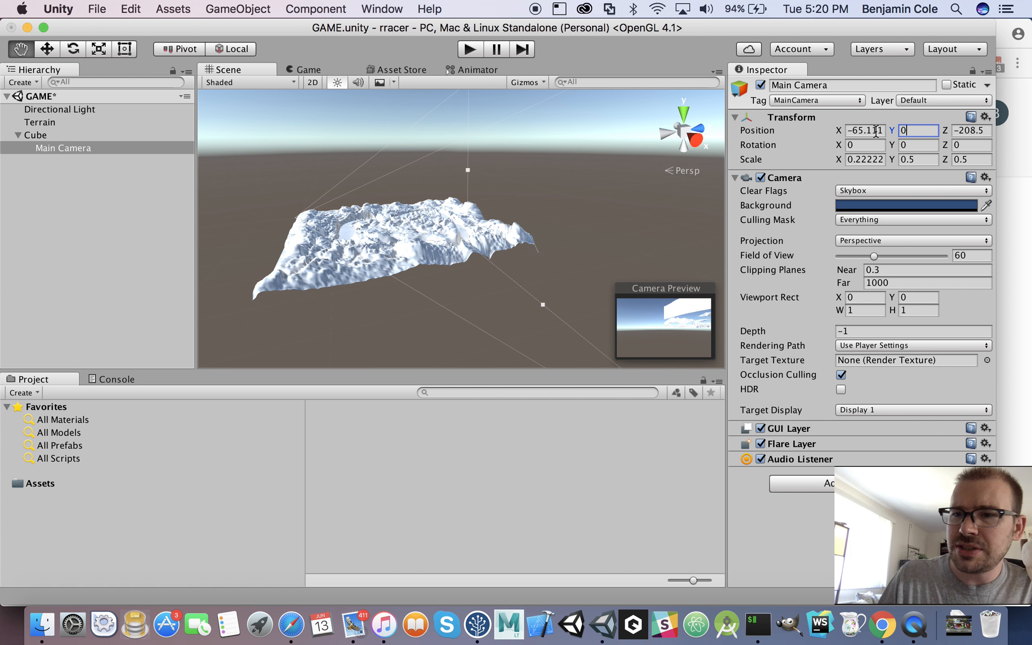
key("Tab")
type("0")
left_click(875, 131)
type("0")
key("Tab")
- Offset the camera to Z -2.77, keep its Y rotation at 0 and tilt its X rotation to 19.06
left_click_drag(950, 137, 834, 152)
left_click(910, 146)
type("0")
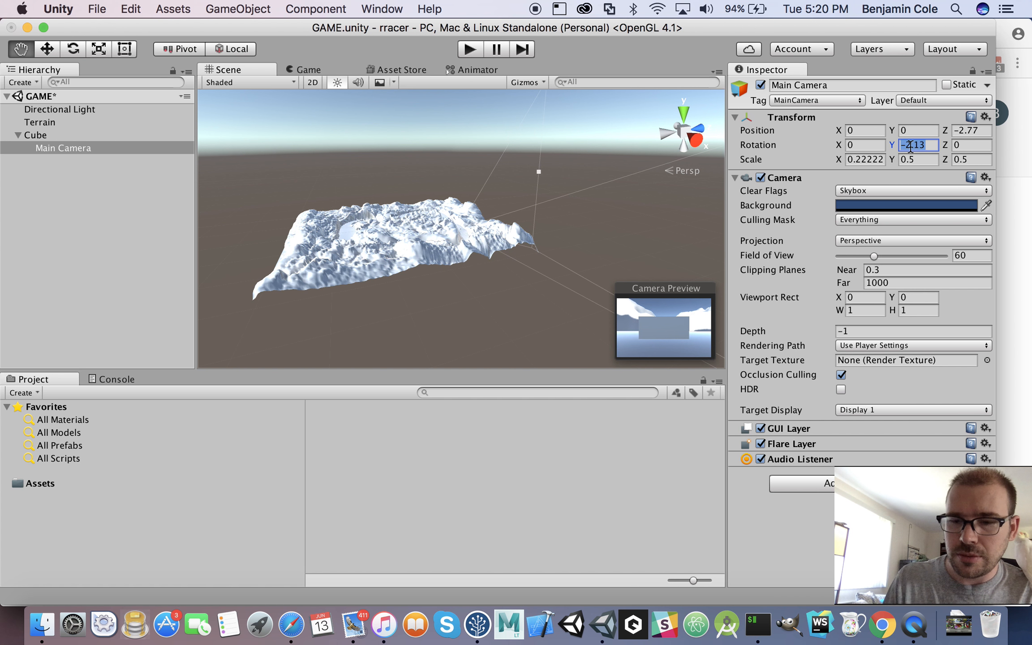
left_click_drag(839, 145, 915, 160)
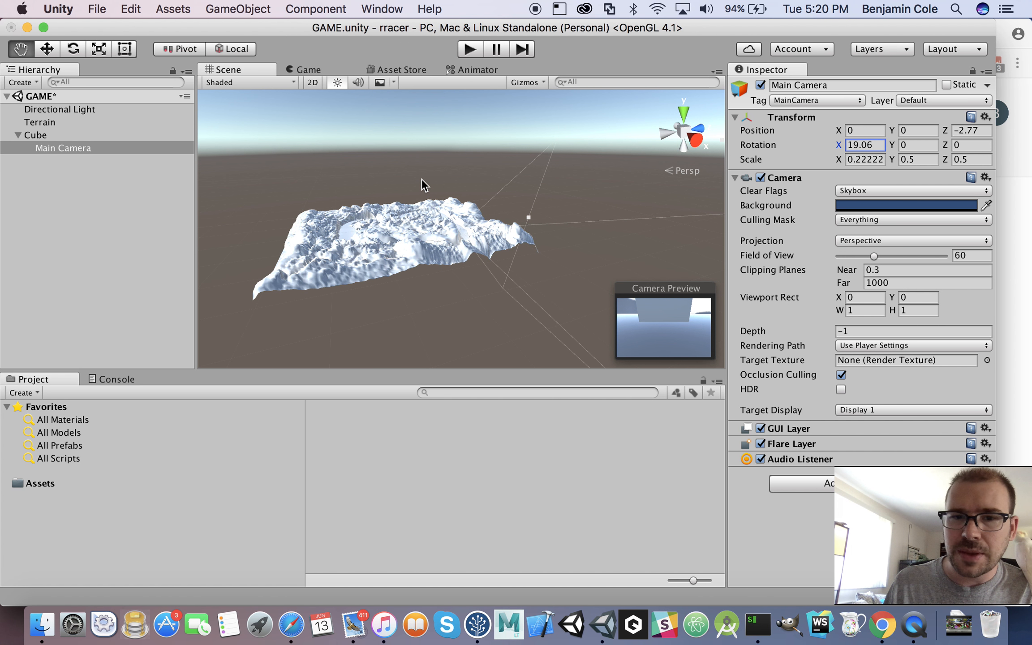
- Try repositioning the camera with the Move tool, to local Y 1 and Z -3
left_click(47, 49)
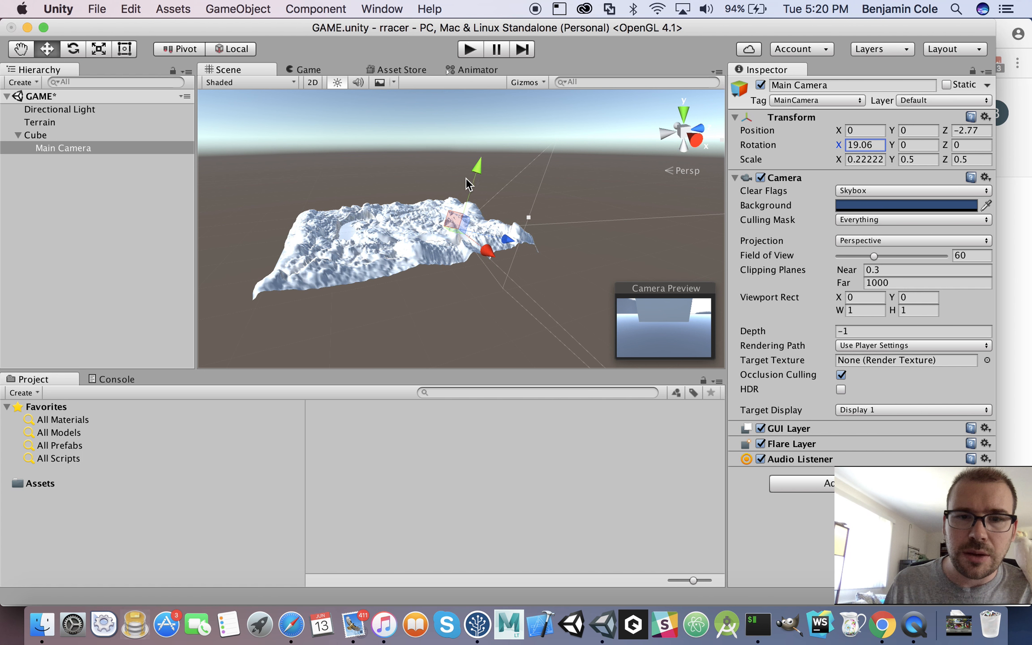
mouse_move(475, 169)
left_mouse_down()
mouse_move(478, 159)
mouse_move(474, 169)
left_mouse_up()
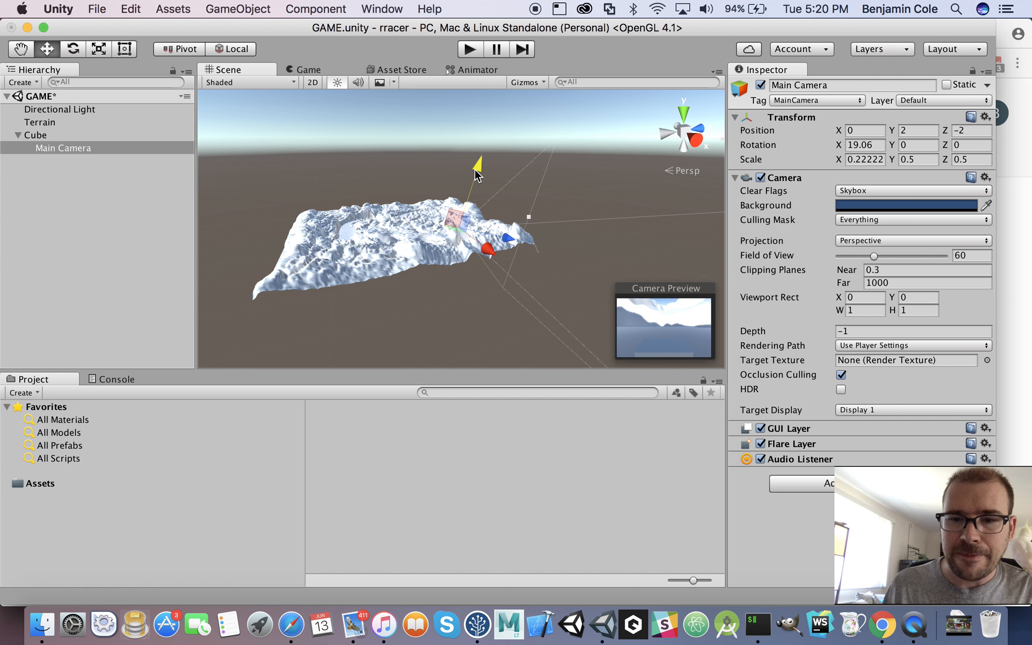
left_click_drag(474, 168, 474, 168)
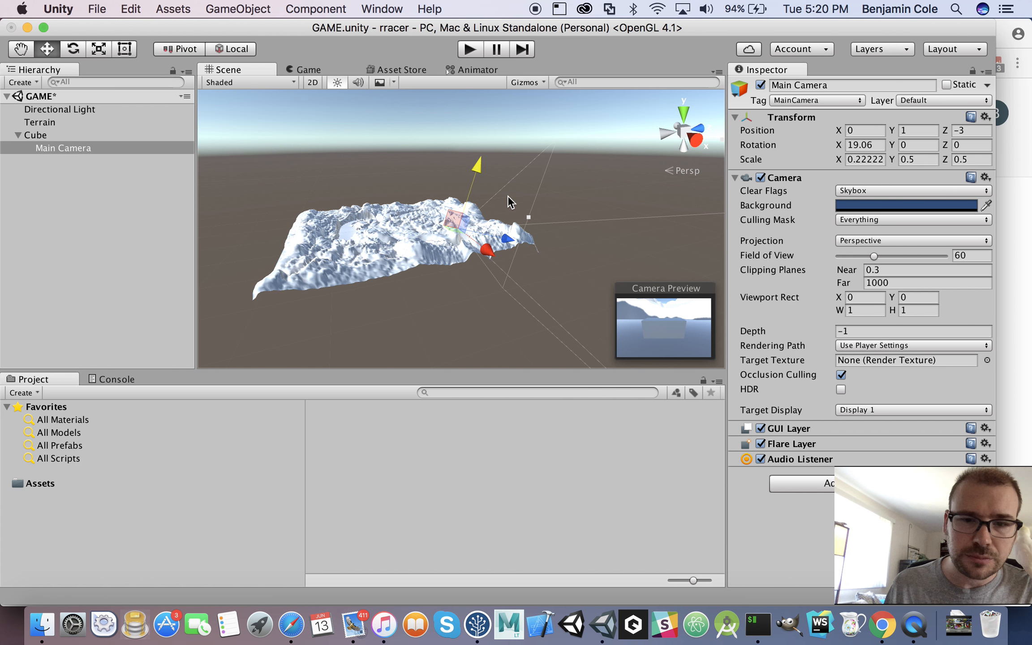
- Reset the camera's local Y and Z position and its X rotation to 0
key("f")
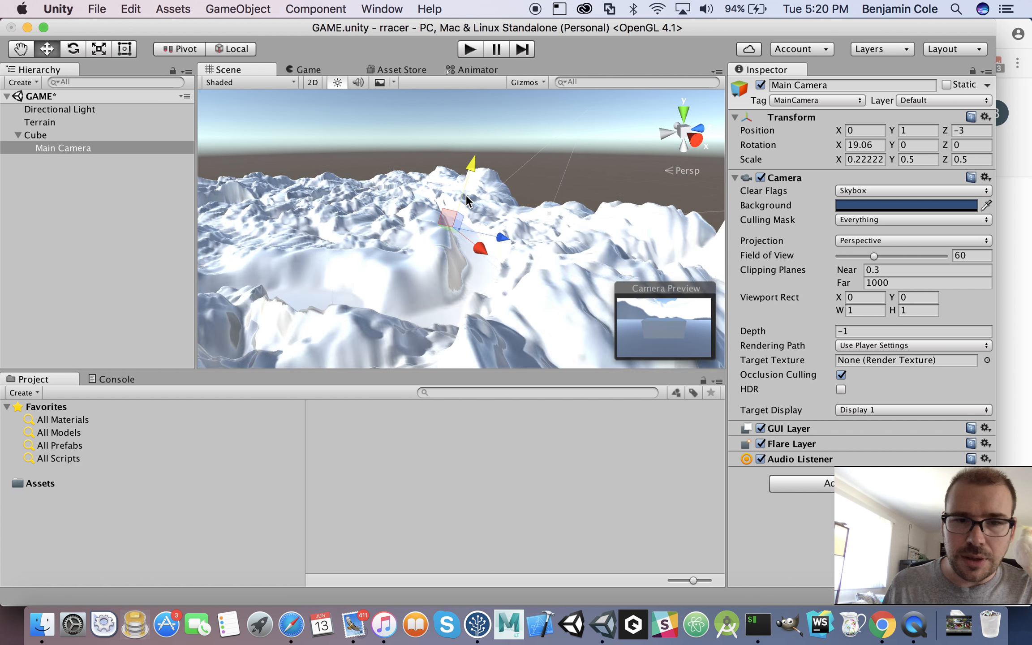
scroll(466, 195, "up", 10)
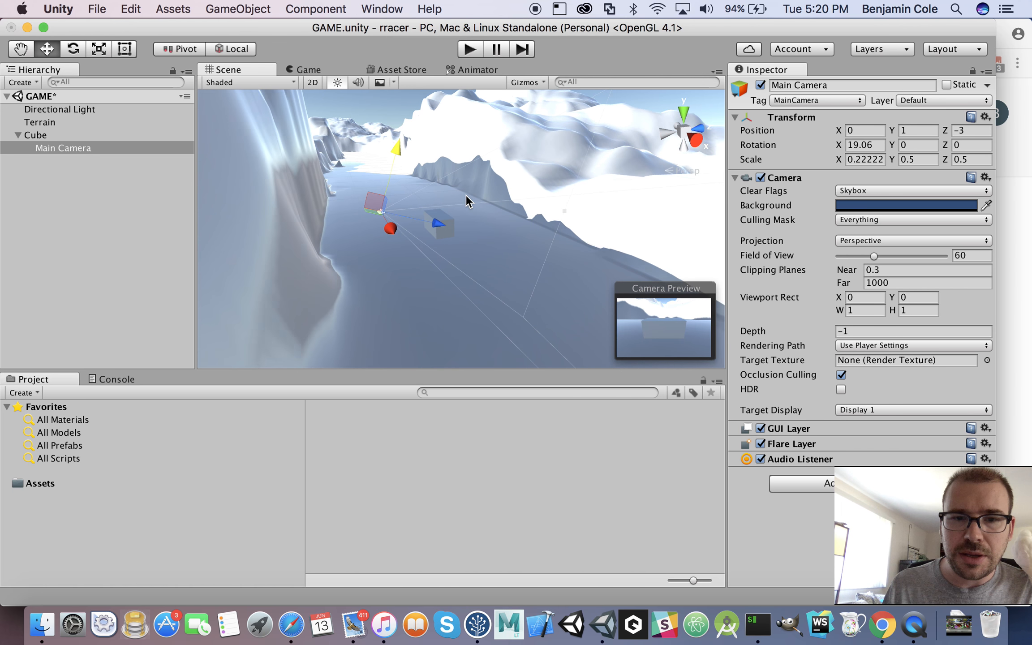
left_click(974, 130)
left_click(919, 130)
type("0")
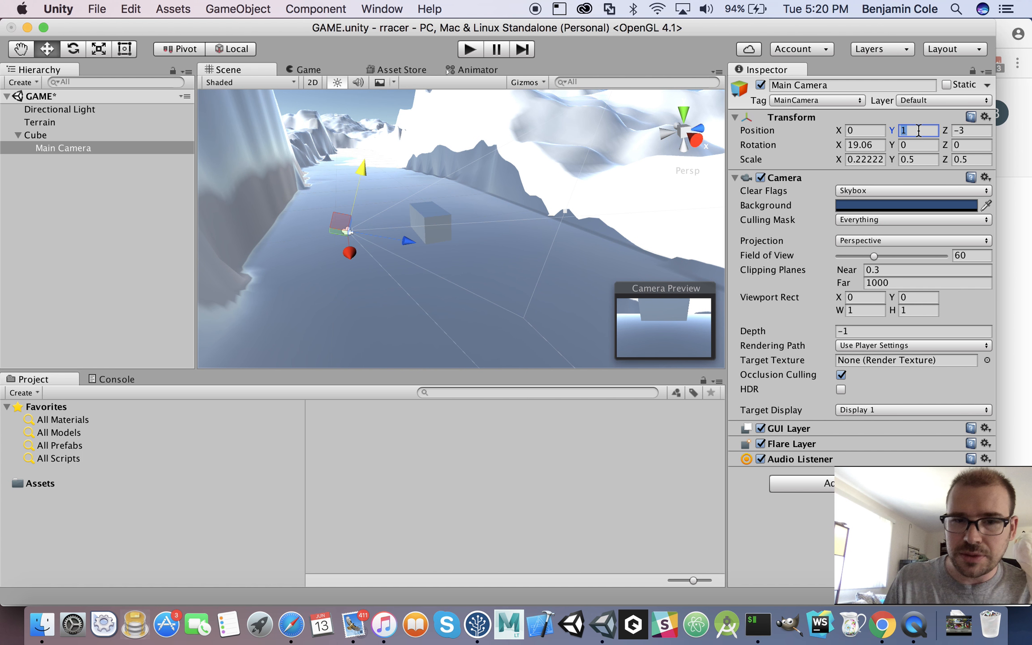
left_click(982, 135)
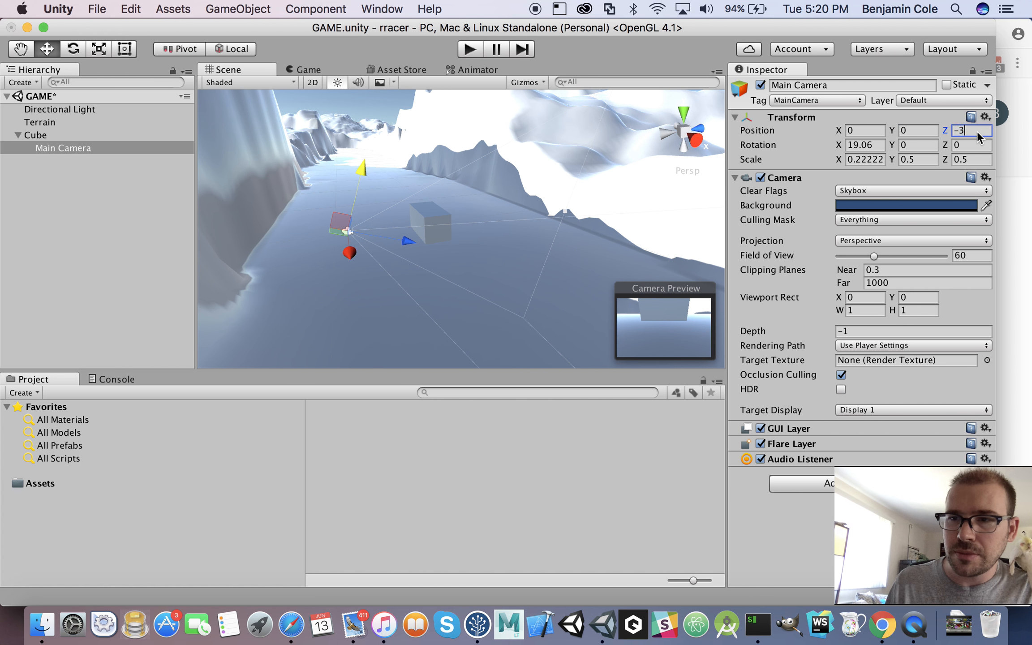
type("0")
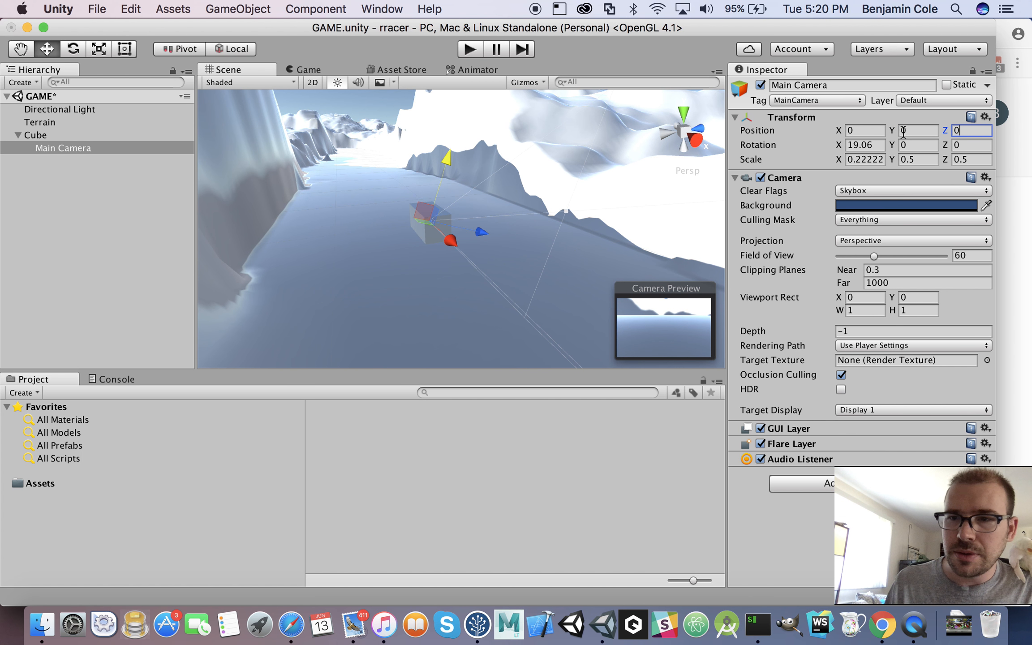
left_click_drag(894, 131, 927, 130)
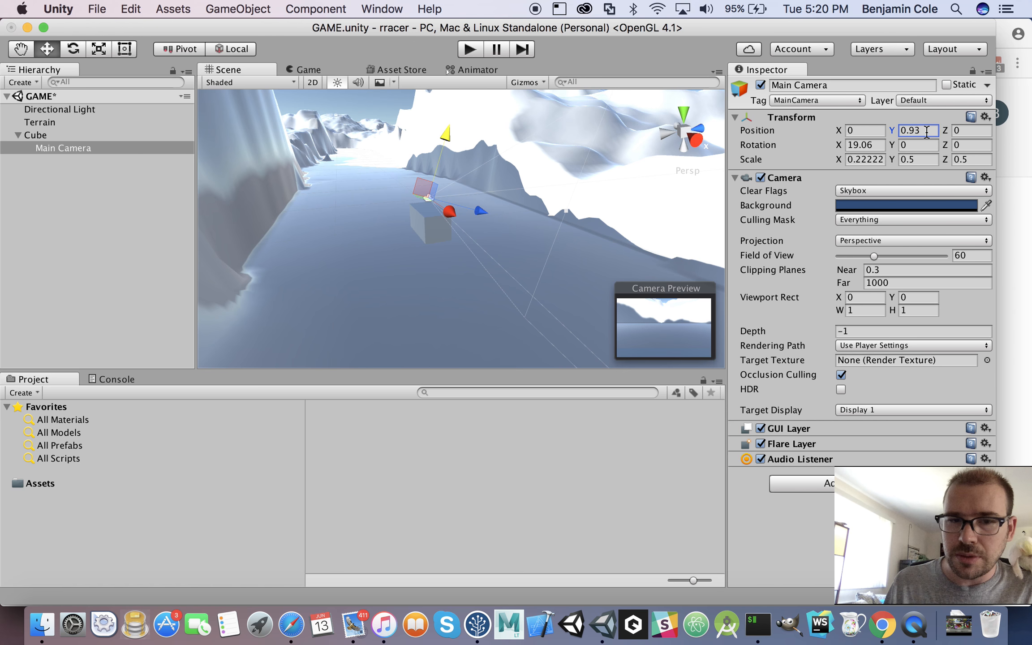
left_click(926, 131)
type("0")
left_click(873, 144)
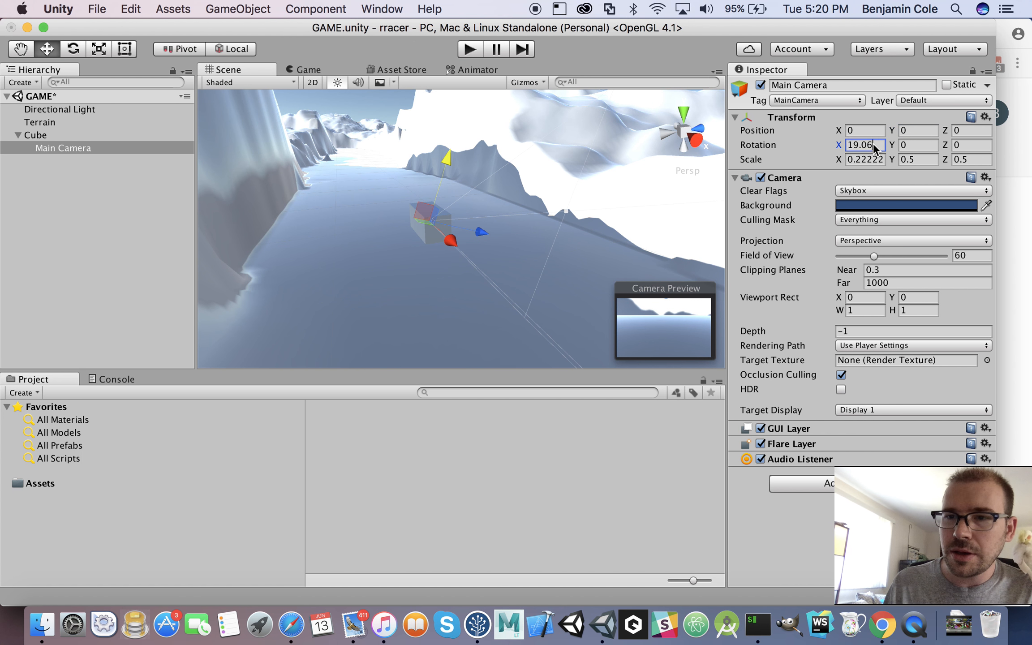
type("0")
- Turn the camera to look along the cube's length, trying a Y rotation of 90 before settling on -90
left_click(911, 145)
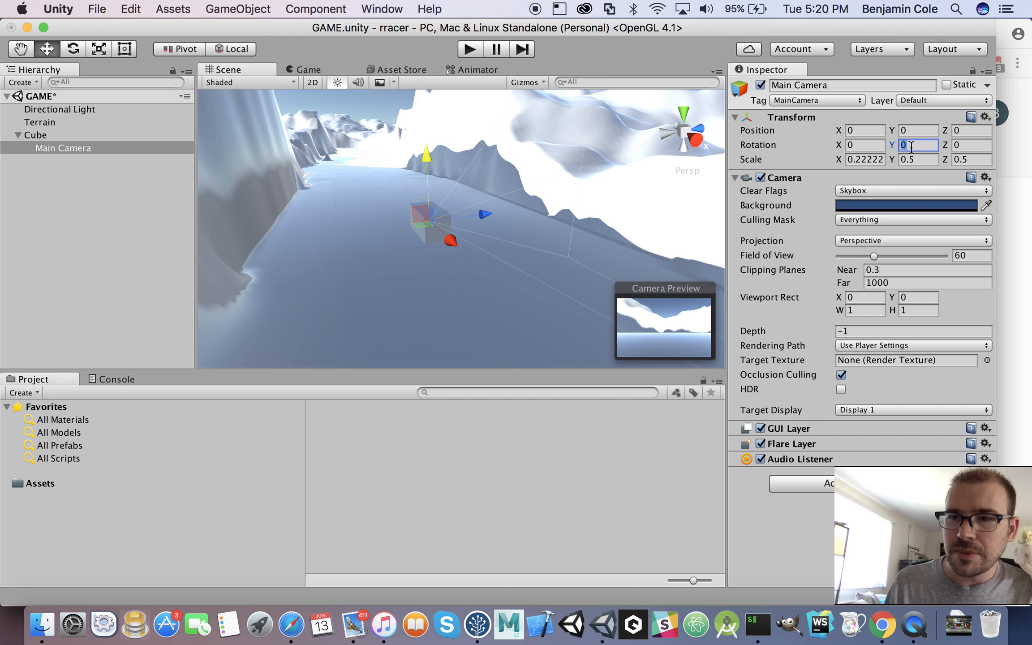
type("90")
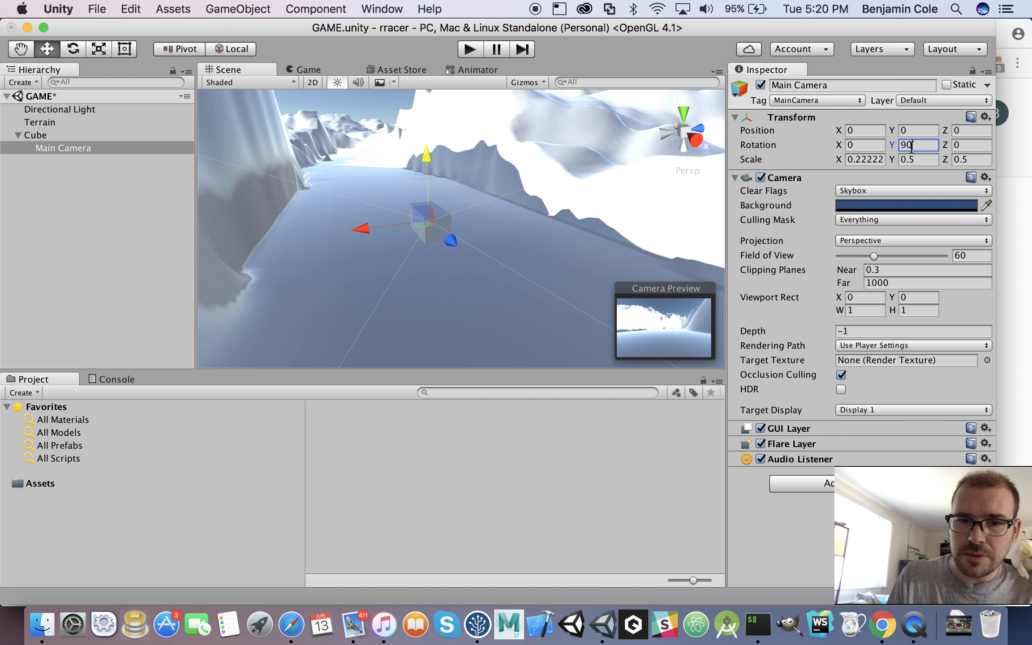
left_click_drag(420, 239, 706, 294, "alt")
left_click(912, 145)
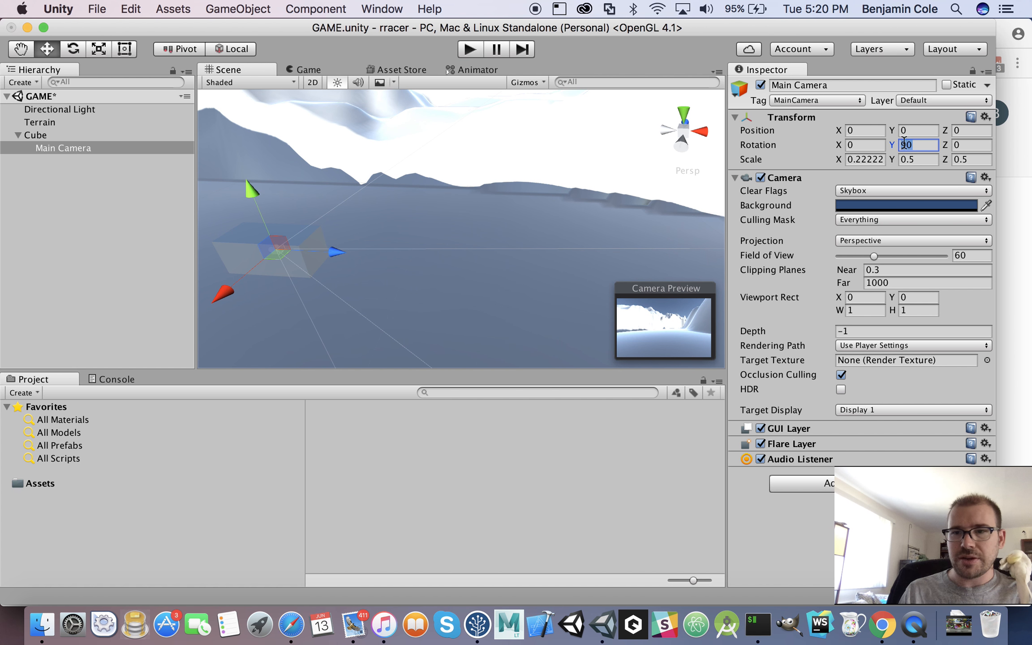
key("Left")
type("-")
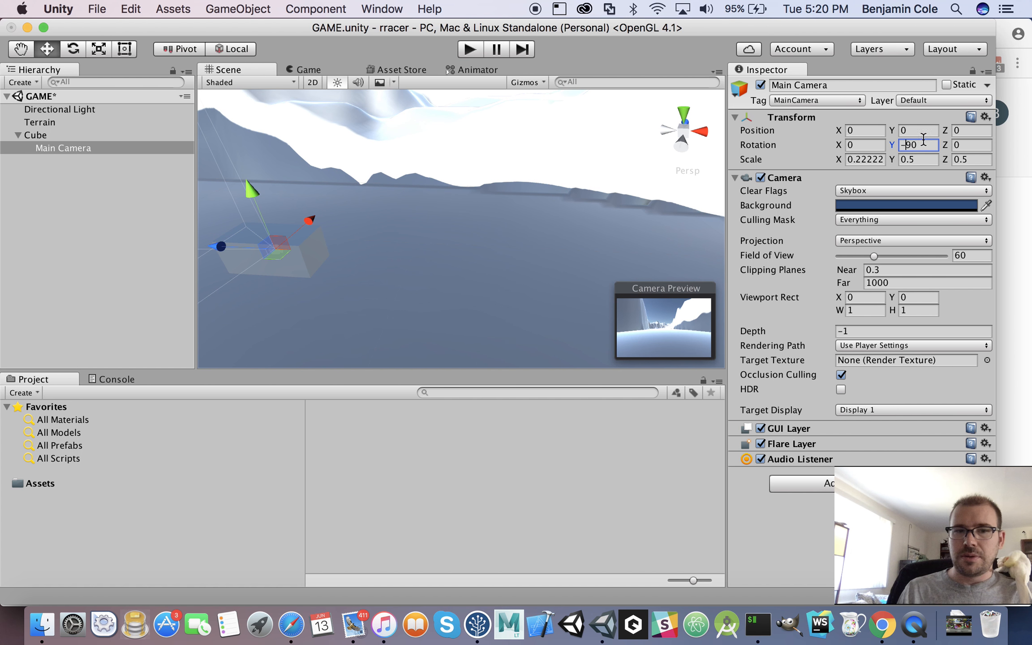
- Try shifting the camera along its Z and Y positions, and return both to 0
left_click_drag(946, 130, 1001, 133)
left_click(984, 130)
type("0")
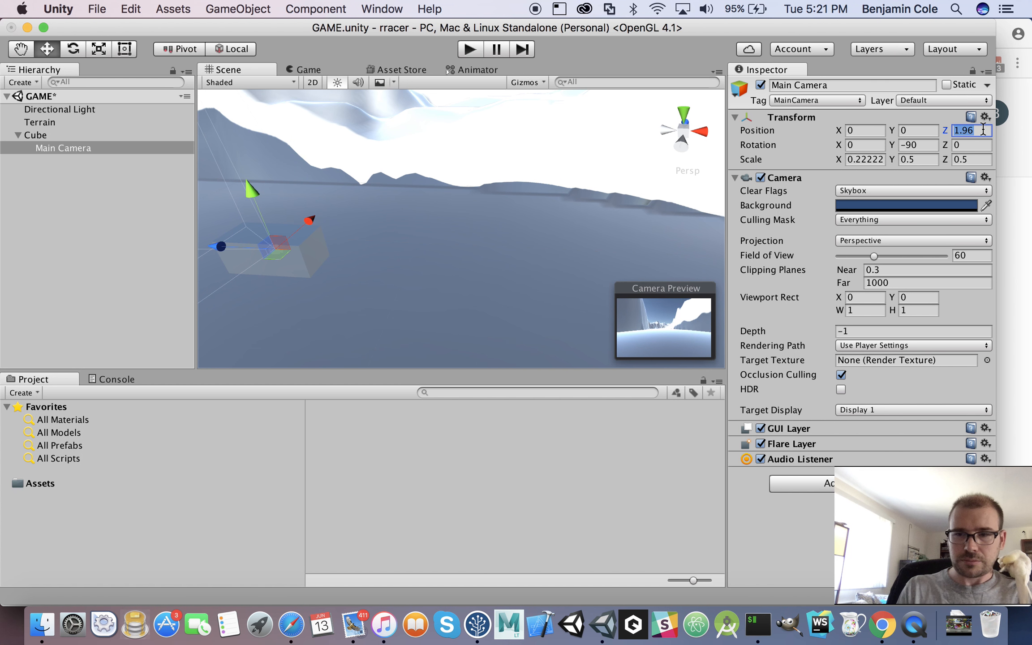
left_click_drag(891, 133, 929, 127)
double_click(930, 127)
type("0")
- Move the camera behind the cube to a local X position of 1.35
left_click(841, 131)
left_click_drag(841, 131, 879, 127)
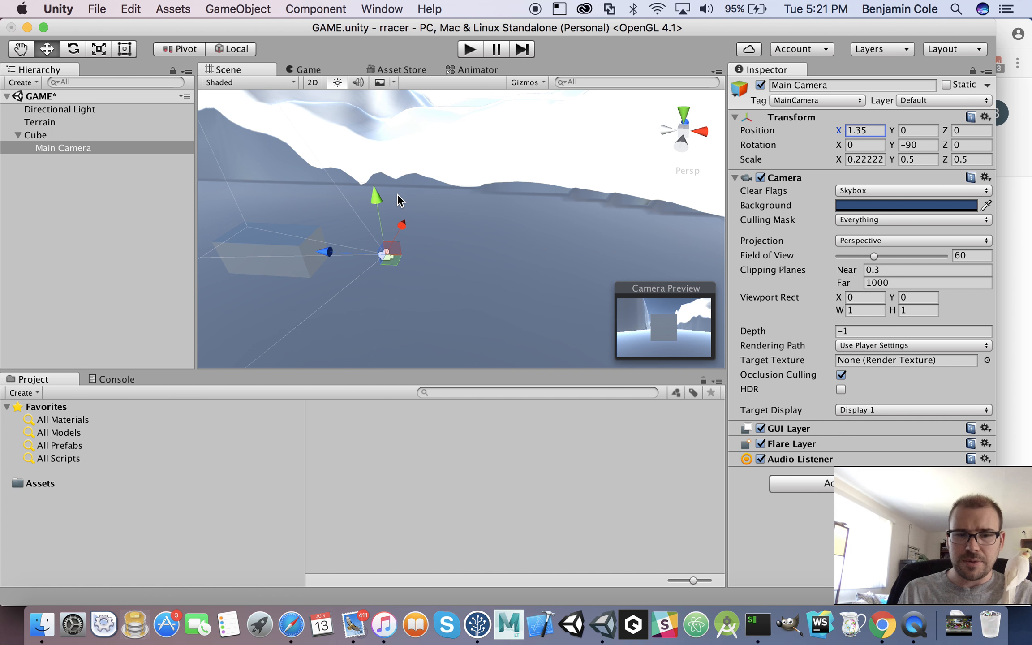
left_click_drag(444, 210, 293, 205, "alt")
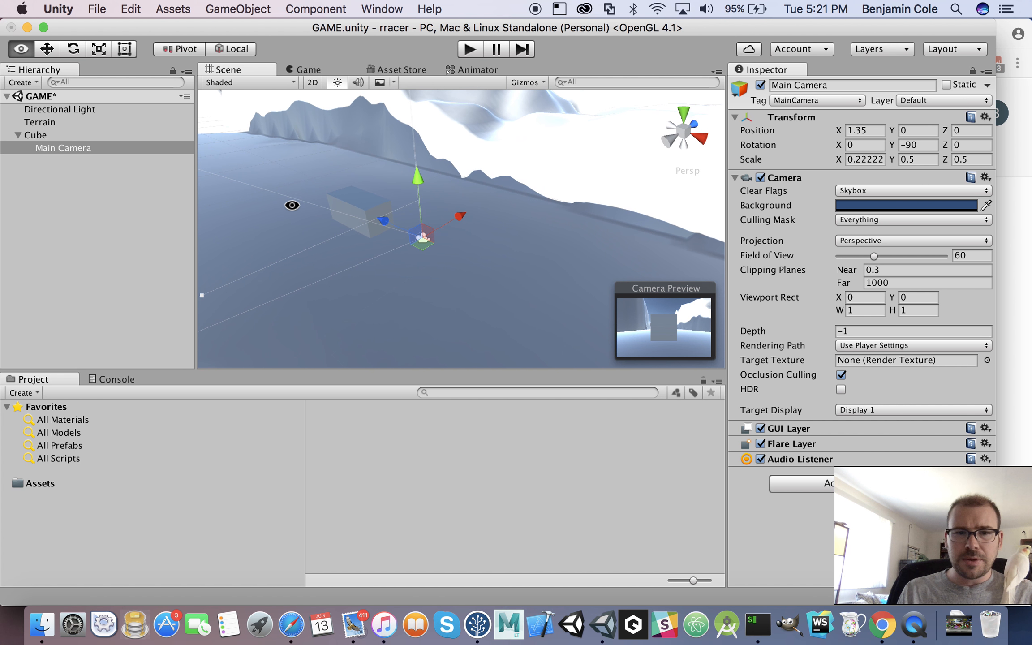
- Widen the cube to a Z scale of 3, leaving its Y scale at 2 after trying 2.5
left_click(354, 202)
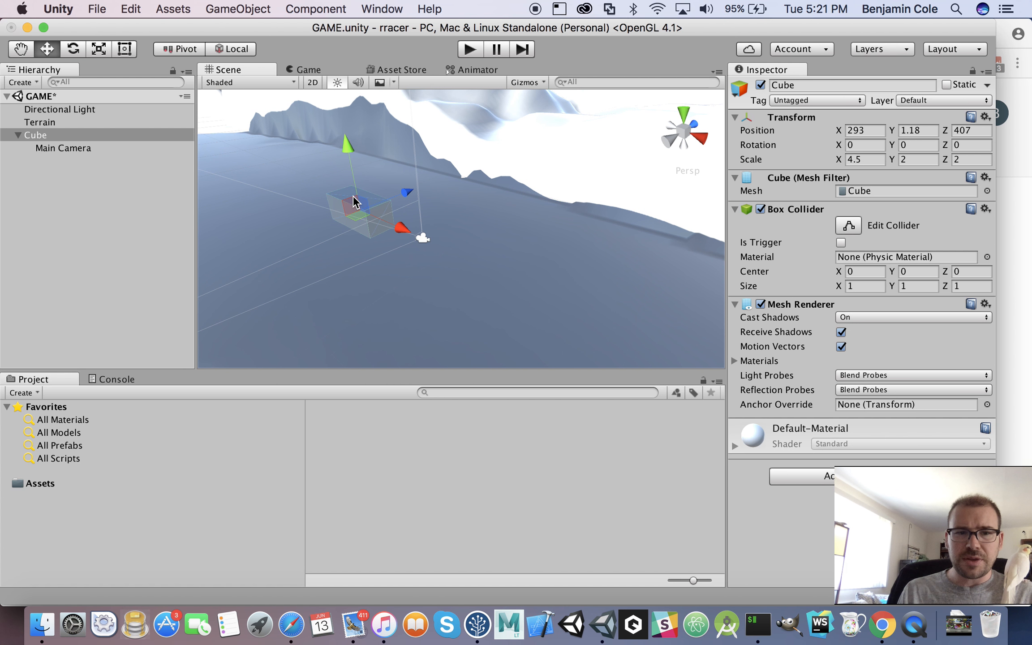
left_click(916, 158)
type("2.5")
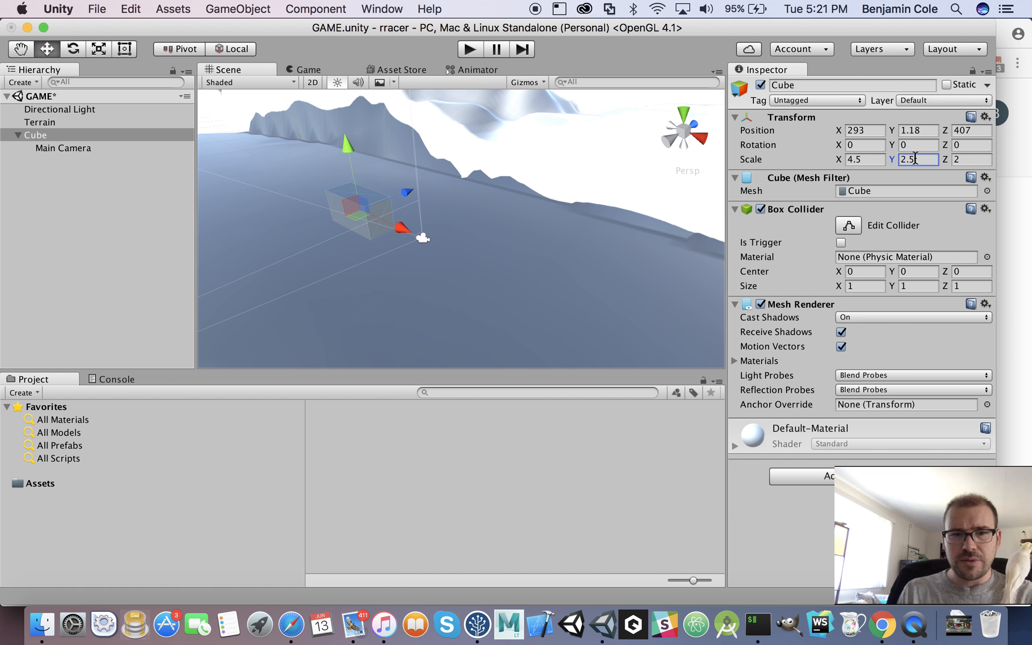
key("BackSpace")
key("BackSpace")
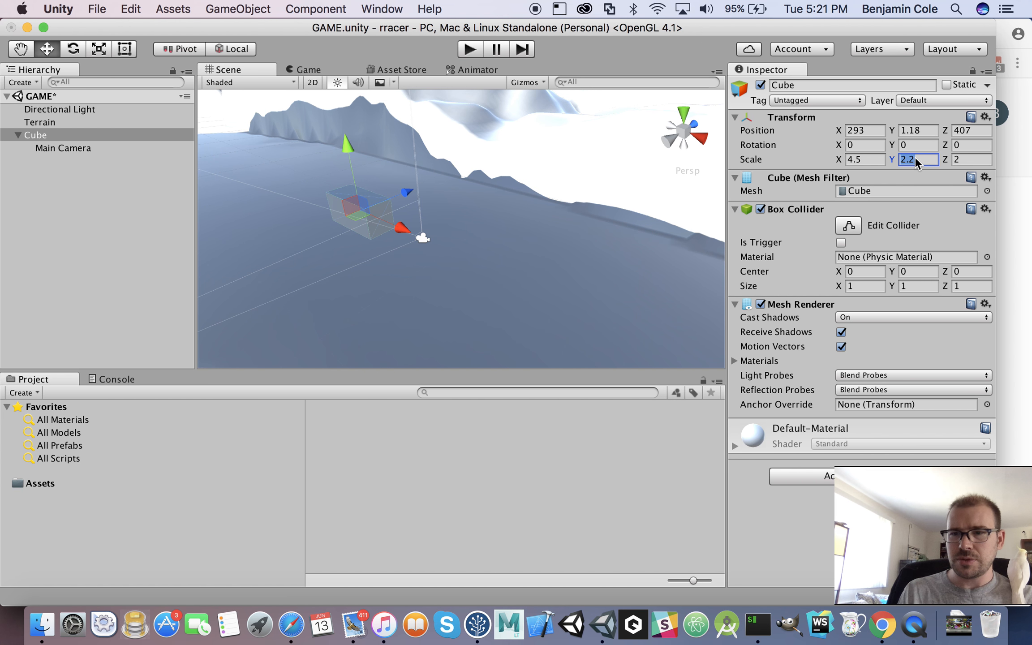
left_click(984, 160)
type("2.5")
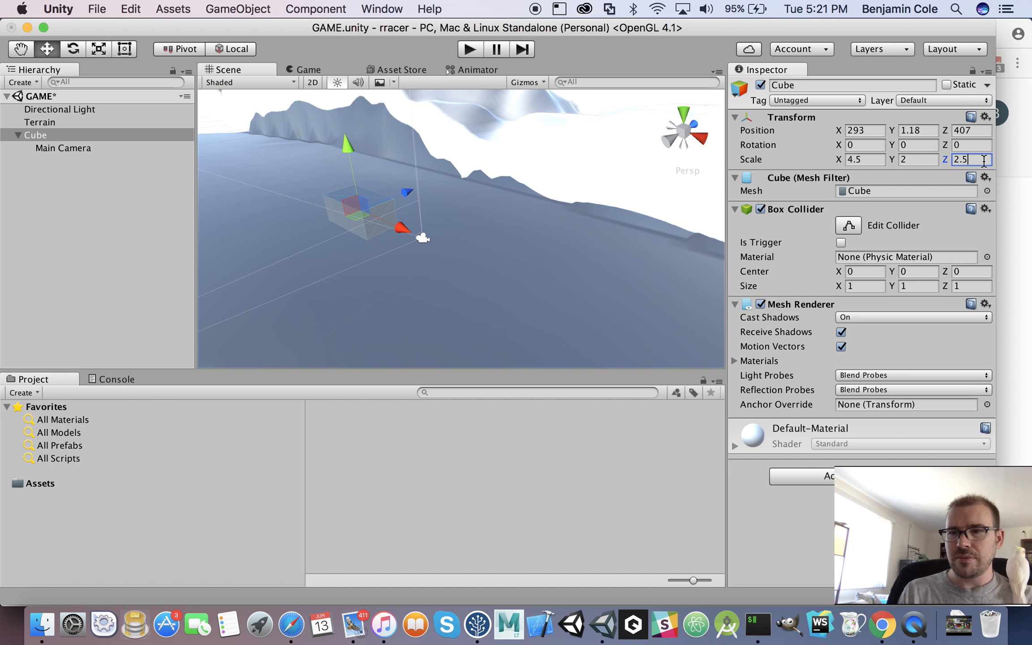
key("BackSpace")
key("BackSpace")
key("BackSpace")
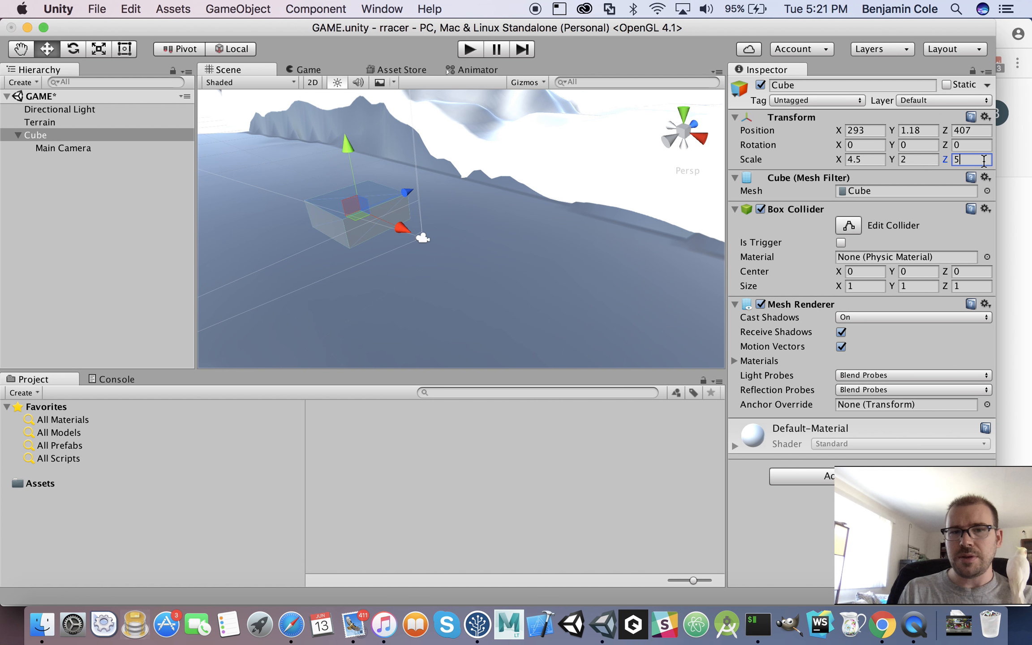
type("3")
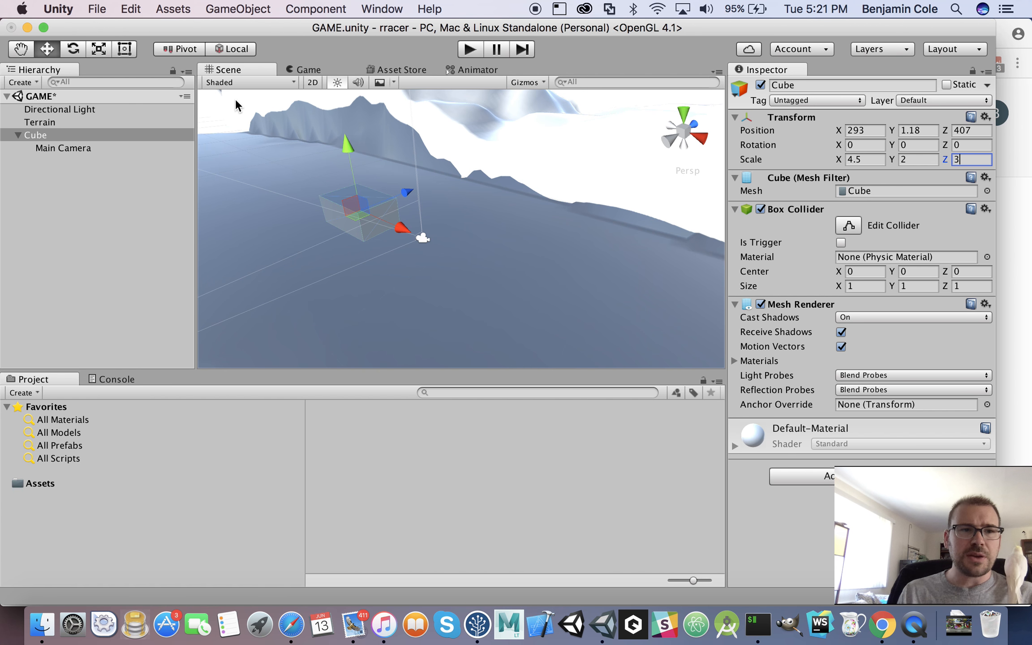
- Raise the Main Camera to about Y 0.64 and tilt it down to an X rotation of about 13.39
left_click(70, 148)
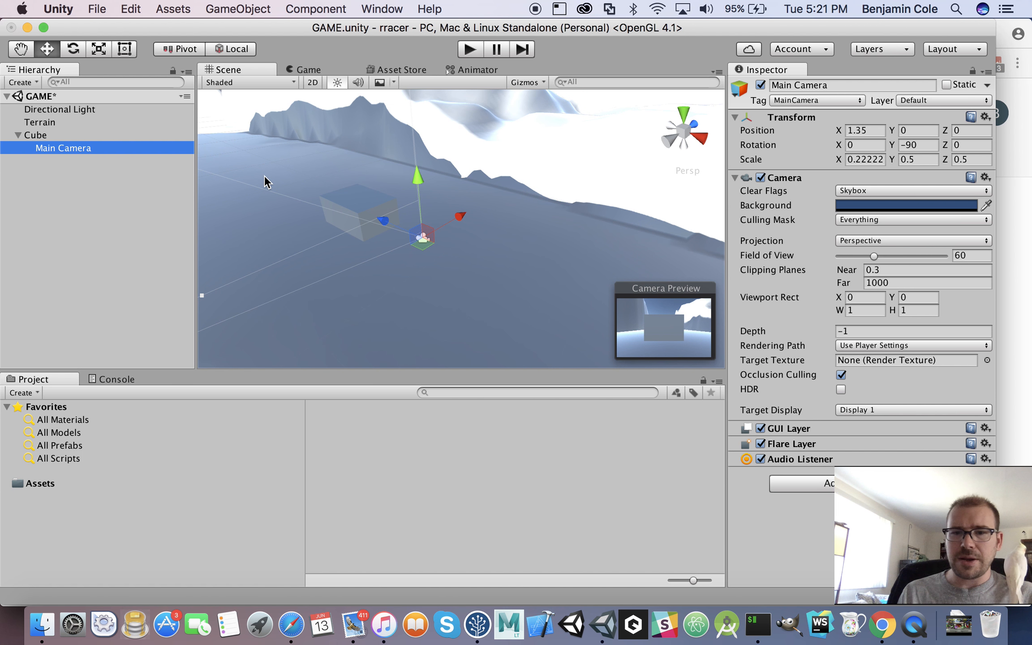
left_click_drag(418, 176, 420, 160)
left_click(73, 48)
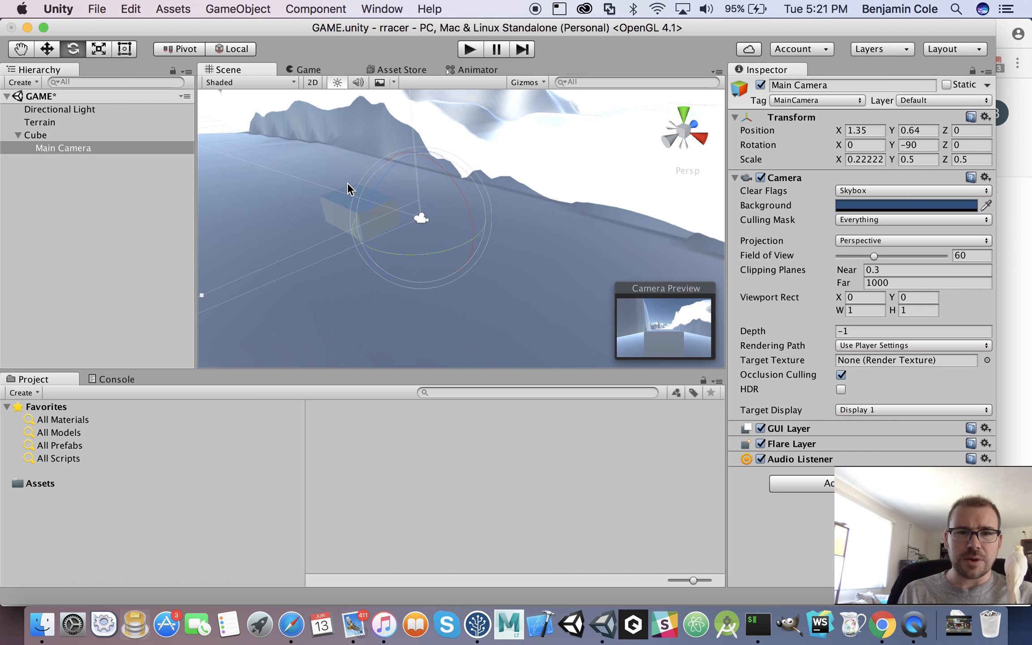
left_click_drag(468, 205, 400, 137)
- Move the tilted camera higher and farther behind the cube, to about X 1.67 and Y 1.41
left_click(48, 49)
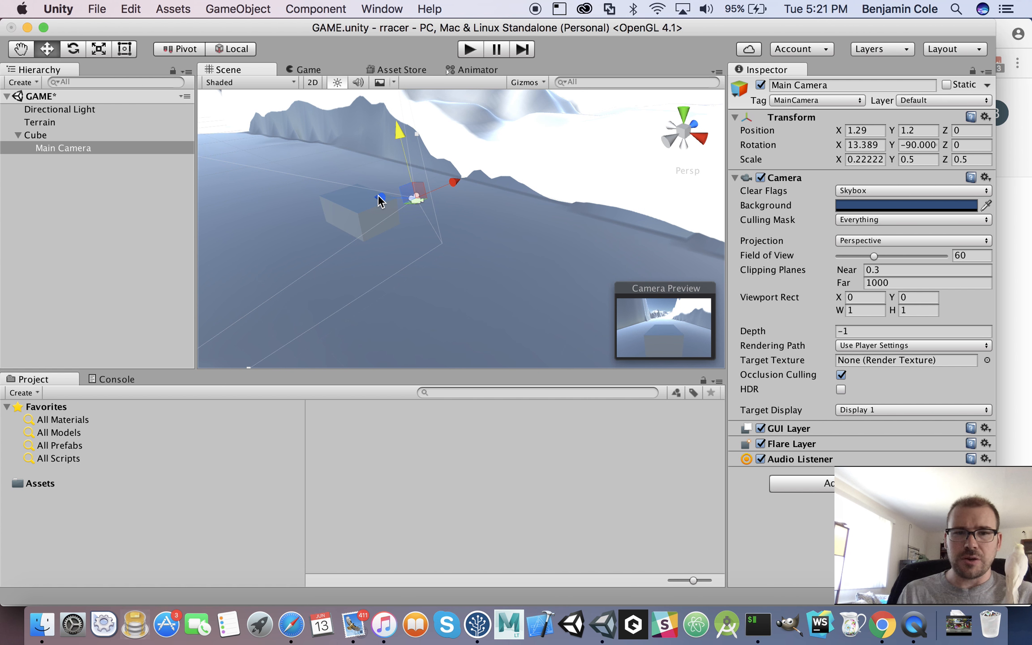
left_click_drag(380, 200, 402, 203)
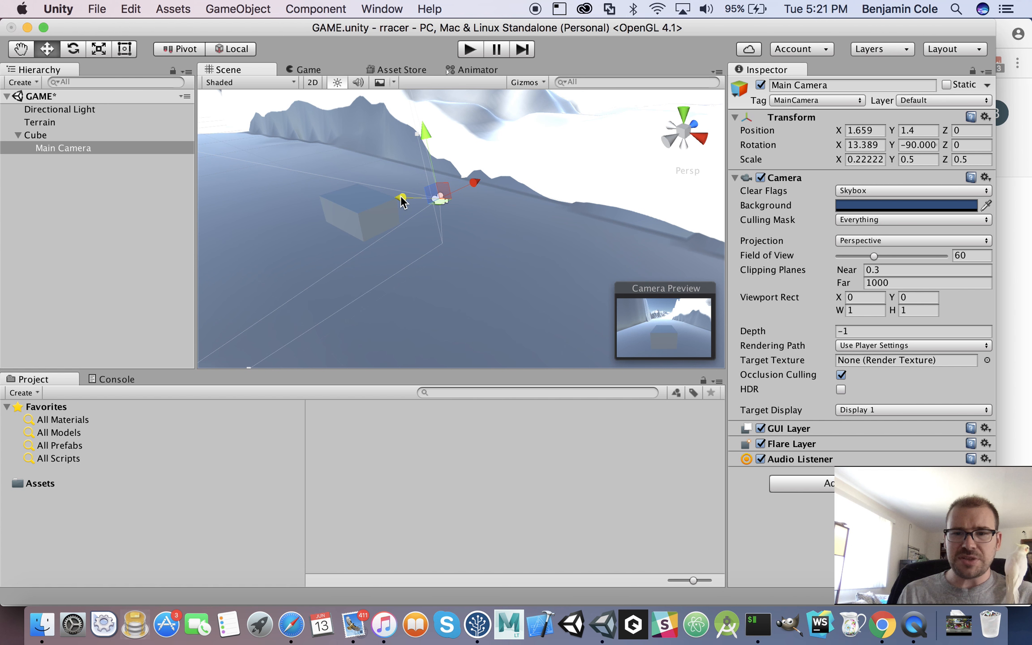
left_click_drag(446, 200, 327, 152, "alt")
left_click_drag(441, 223, 551, 245, "alt")
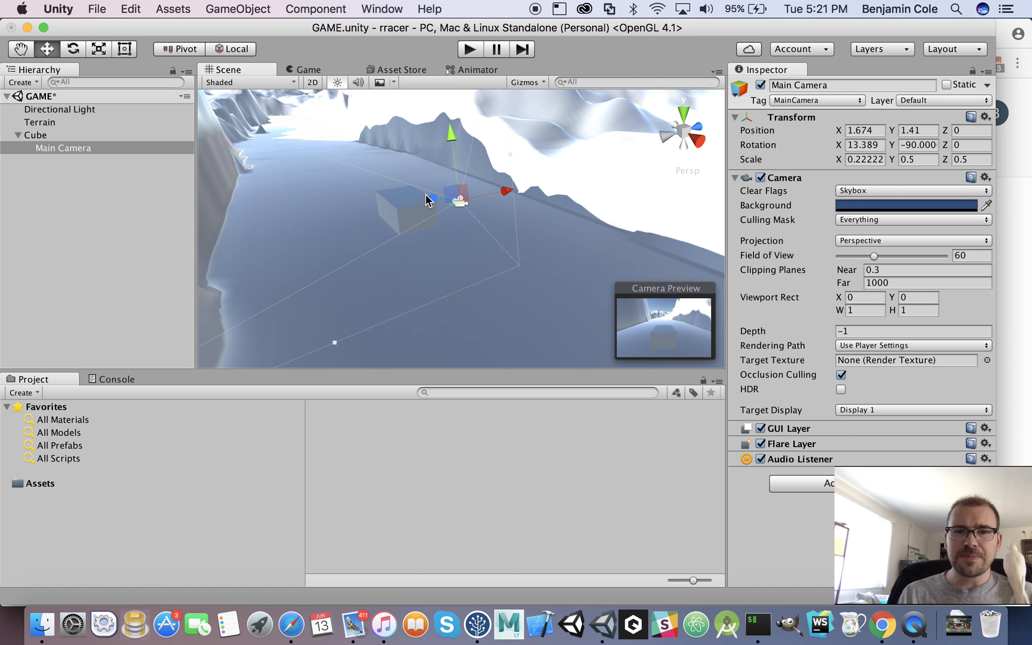
- Move the Main Camera slightly farther behind and above the cube, to about X 1.78 and Y 1.47
left_click_drag(429, 198, 435, 198)
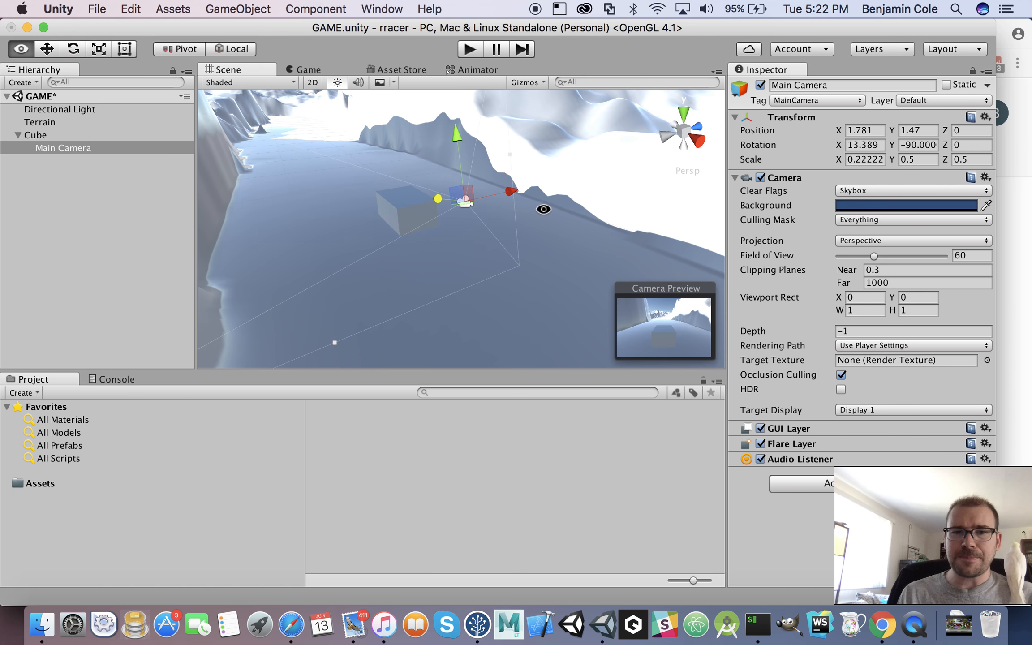
left_click_drag(544, 209, 490, 216, "alt")
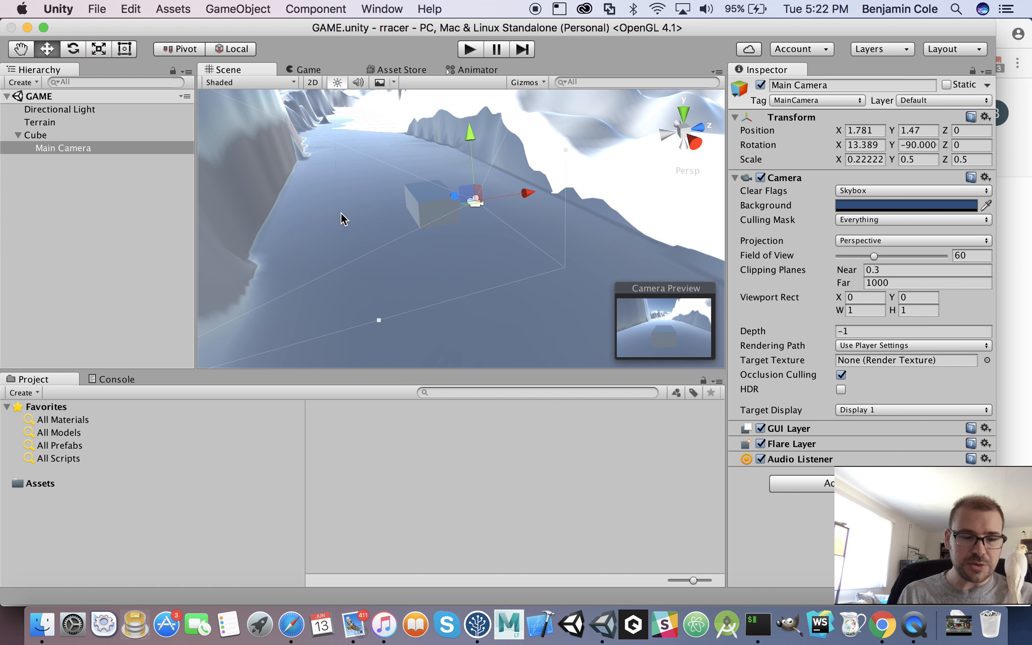
- Add a Rigidbody component to the cube and play-test the scene
left_click_drag(331, 217, 553, 185, "alt")
left_click(287, 251)
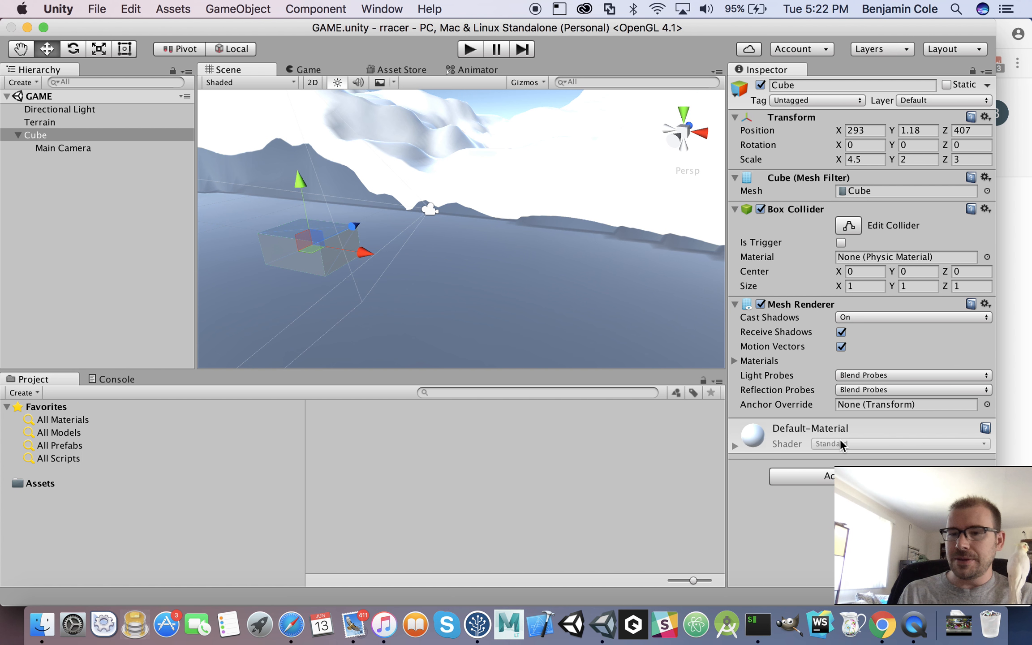
left_click(805, 477)
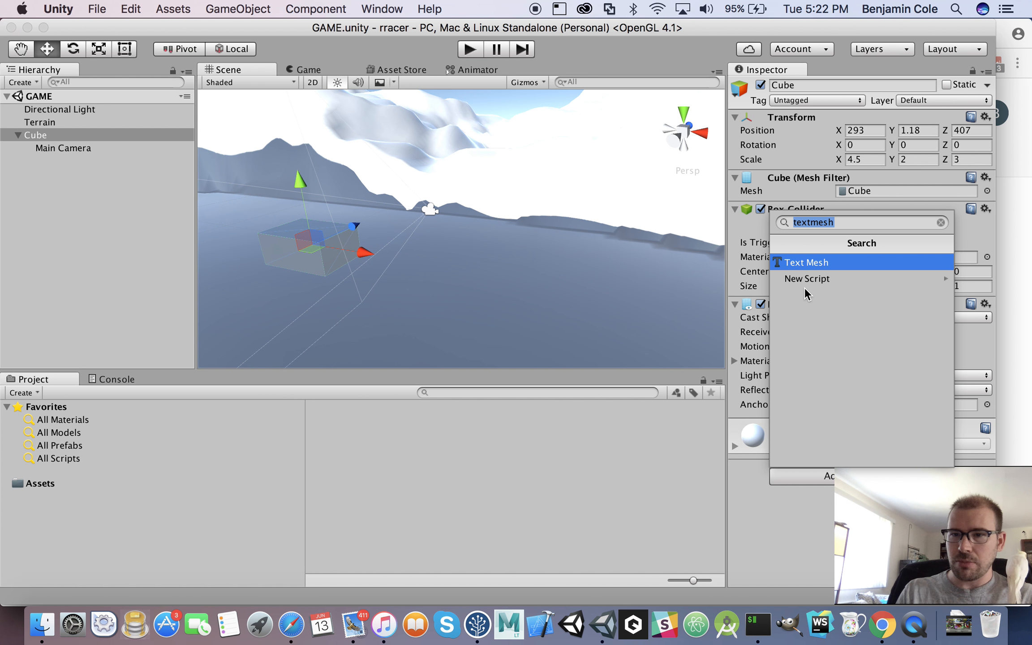
type("ri")
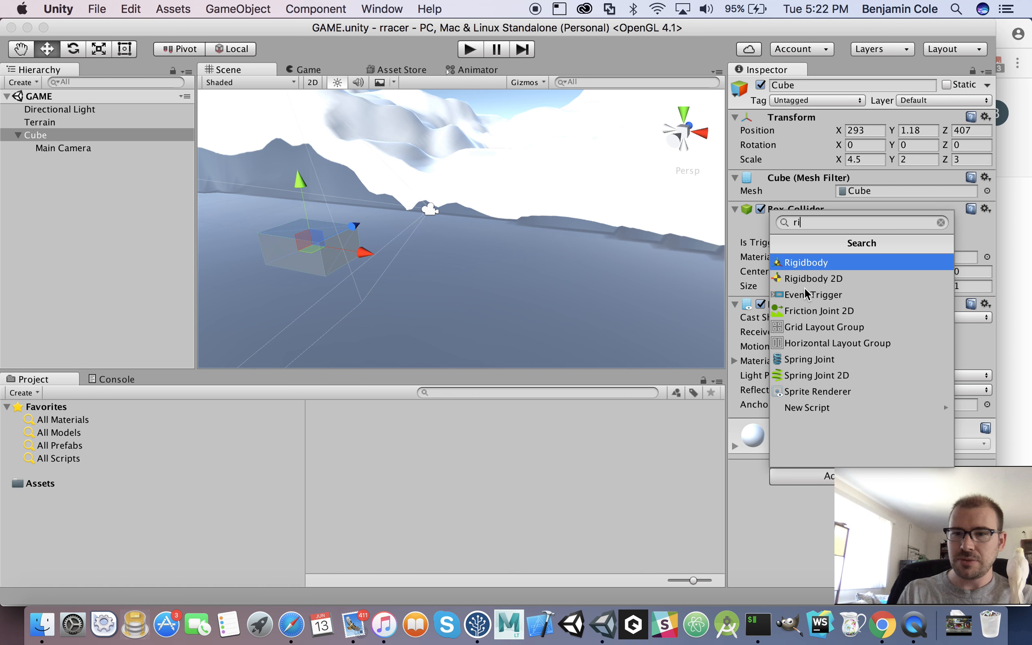
key("Return")
scroll(772, 297, "down", 2)
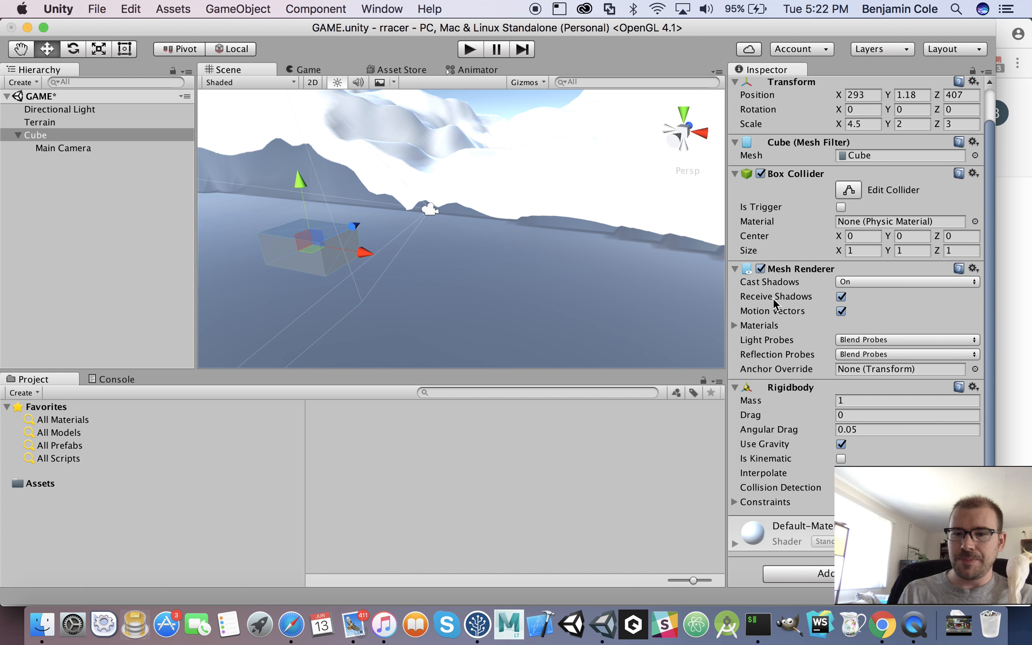
left_click(469, 49)
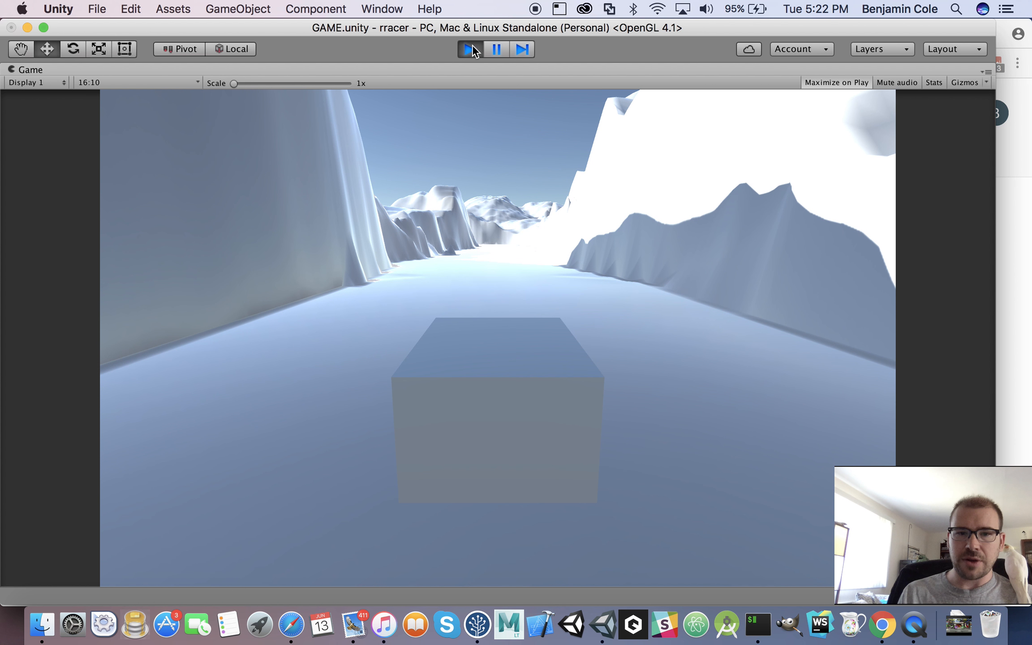
left_click(473, 46)
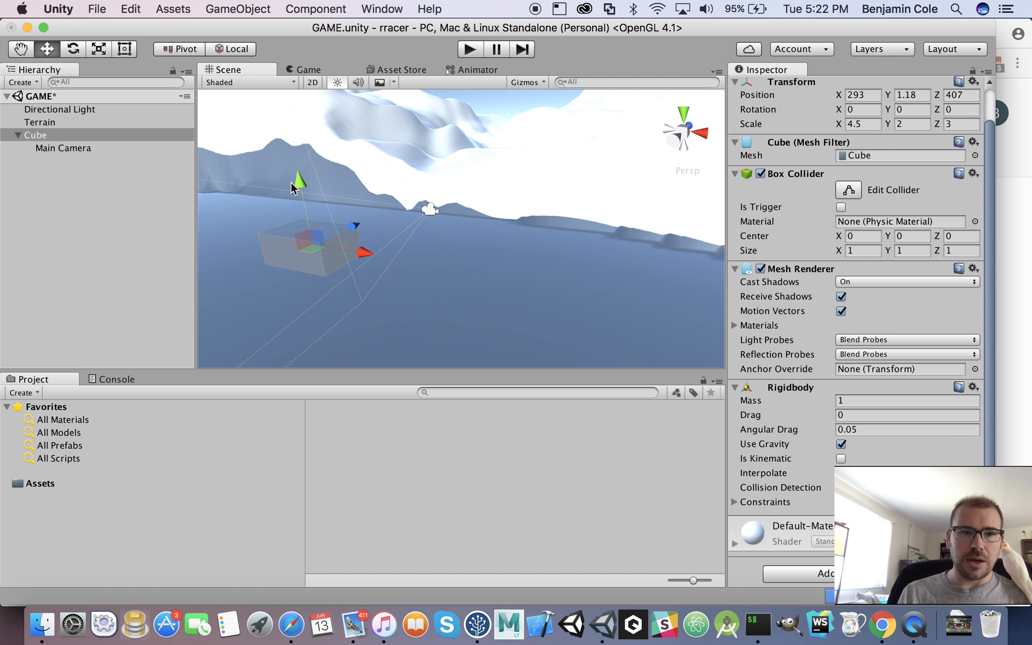
- Raise the cube above the track to a Y position of about 3.43 and play-test its drop
left_click_drag(300, 179, 294, 144)
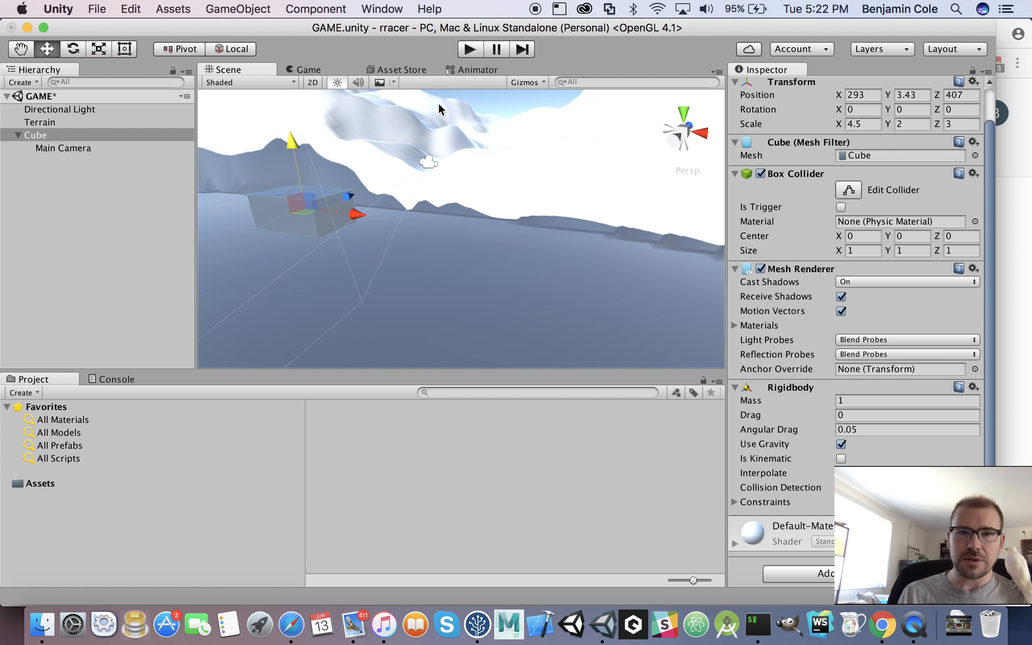
left_click(469, 53)
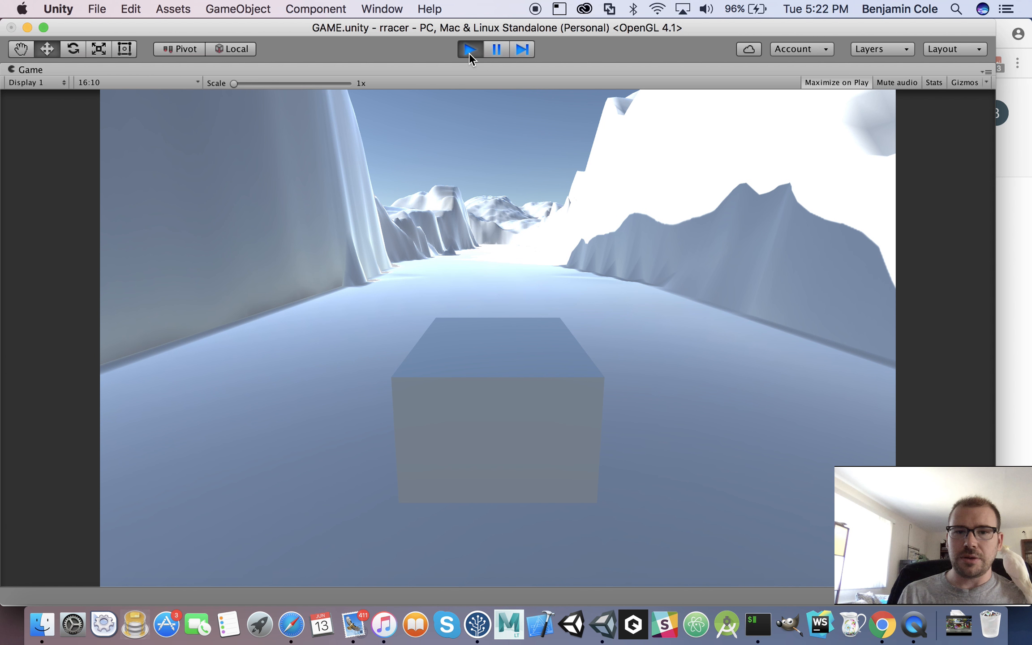
left_click(470, 53)
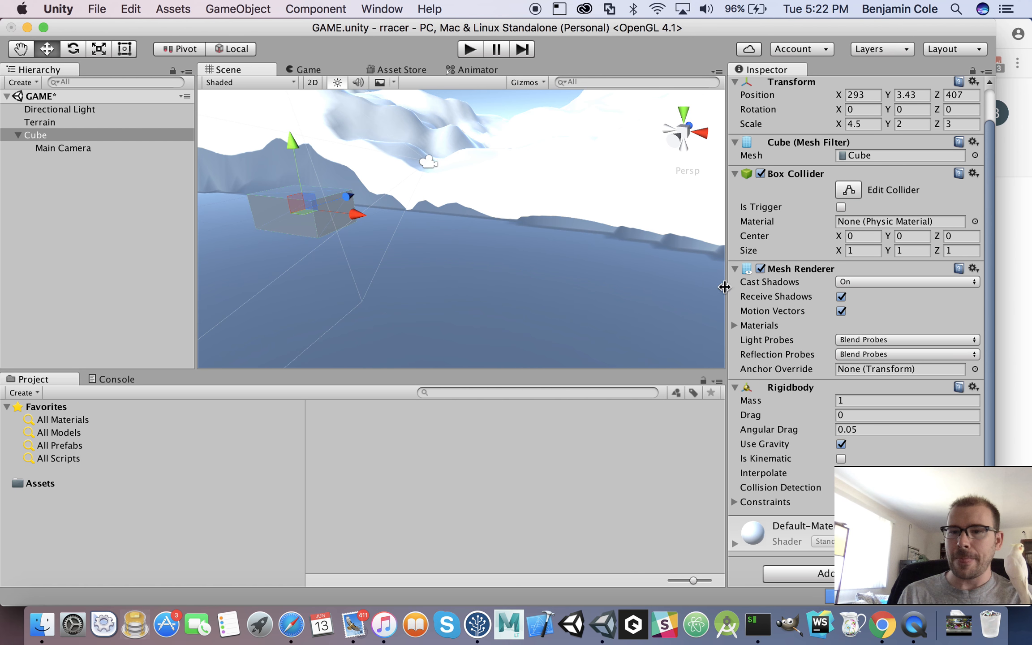
- Set the cube's Rigidbody mass to 100 and play-test the scene
left_click(841, 400)
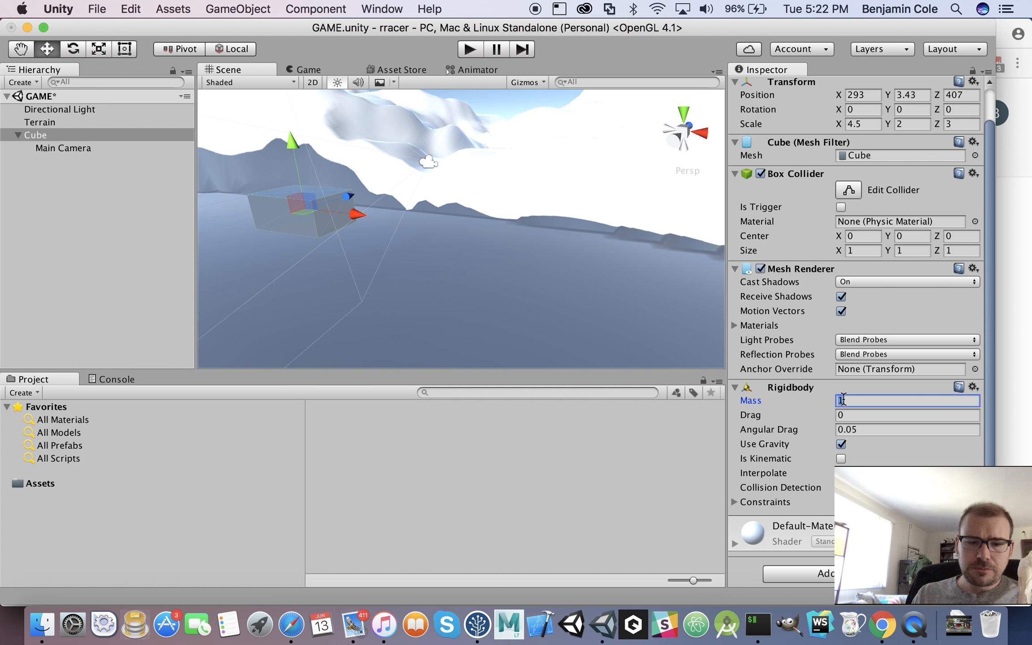
type("100")
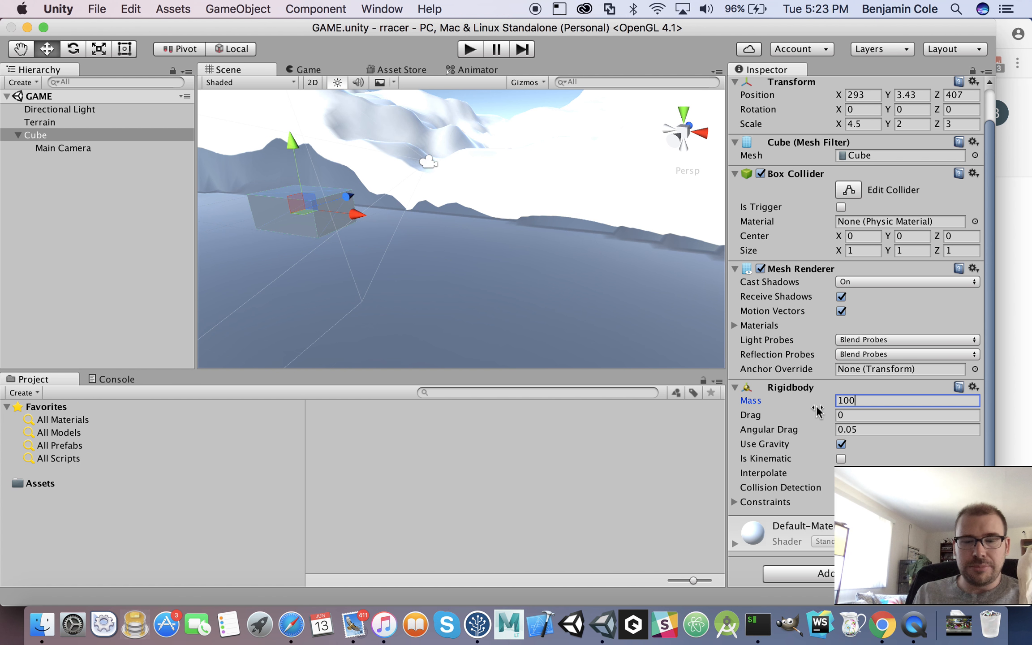
left_click(470, 49)
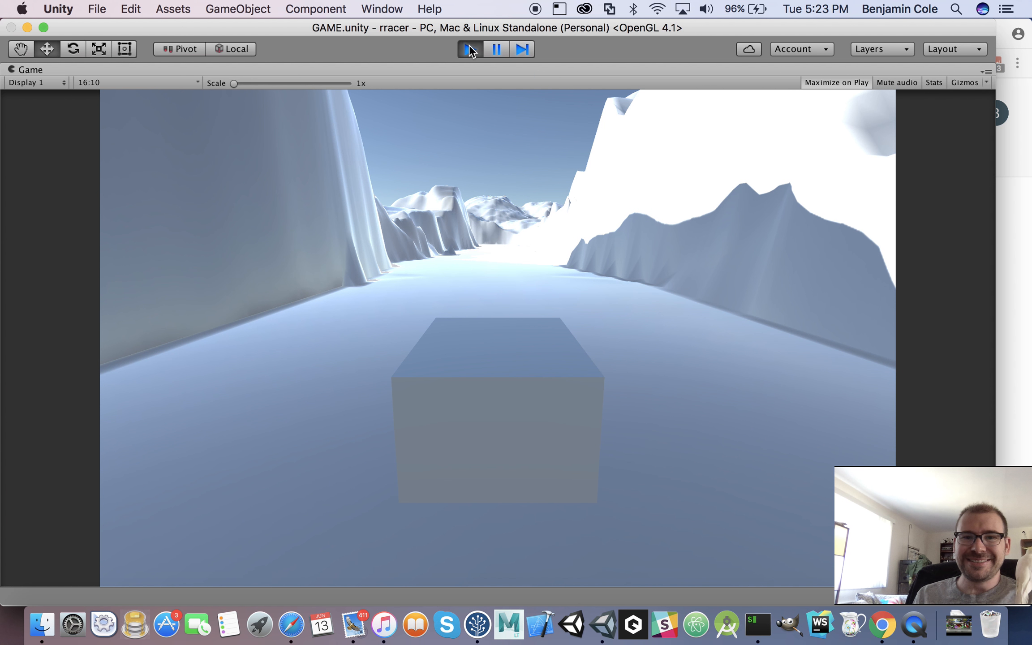
left_click(469, 47)
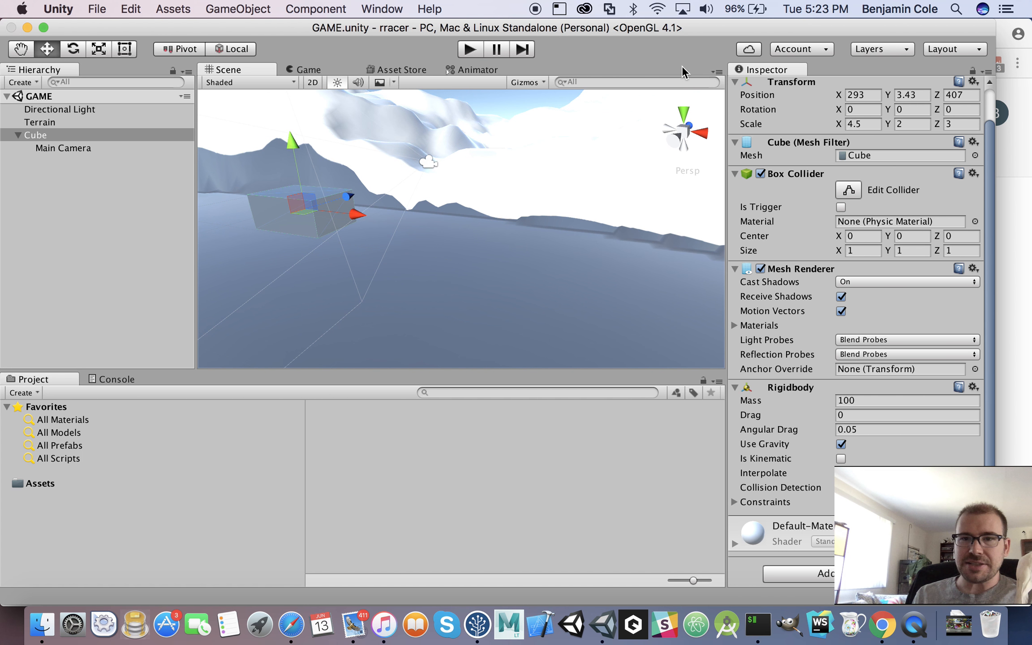
- Create a new C Sharp script named ArcadeCar and add it to the cube as a component
left_click_drag(689, 31, 652, 31)
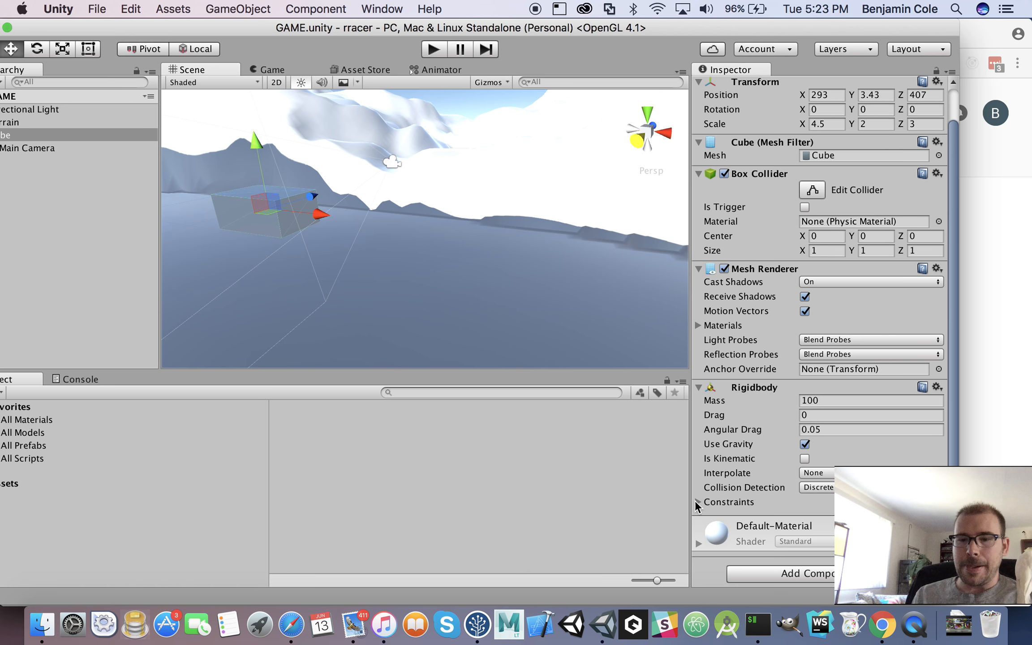
left_click(754, 573)
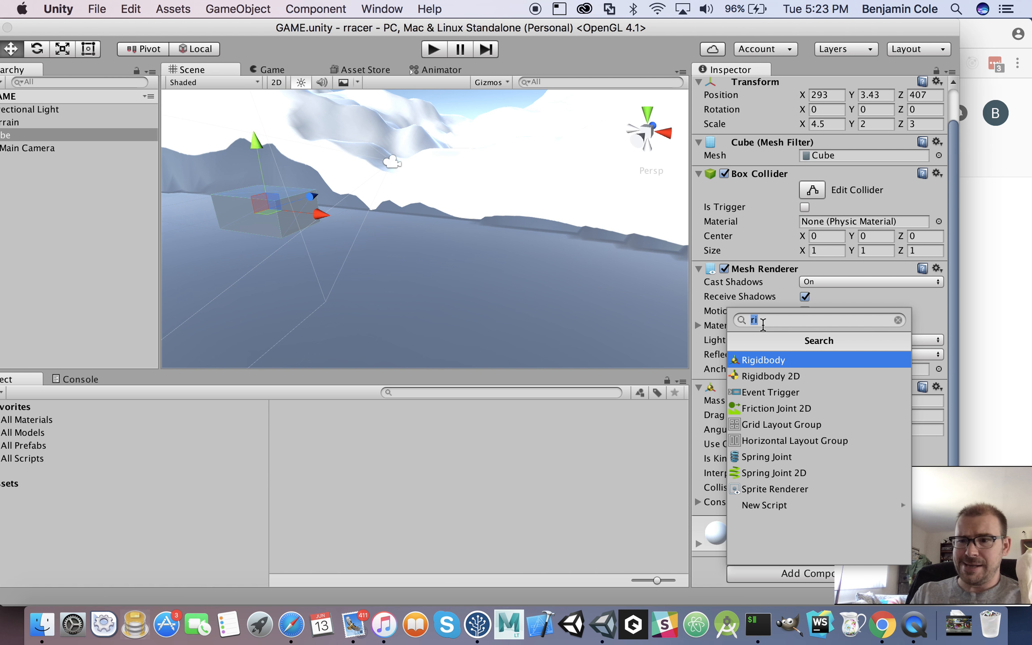
type("A")
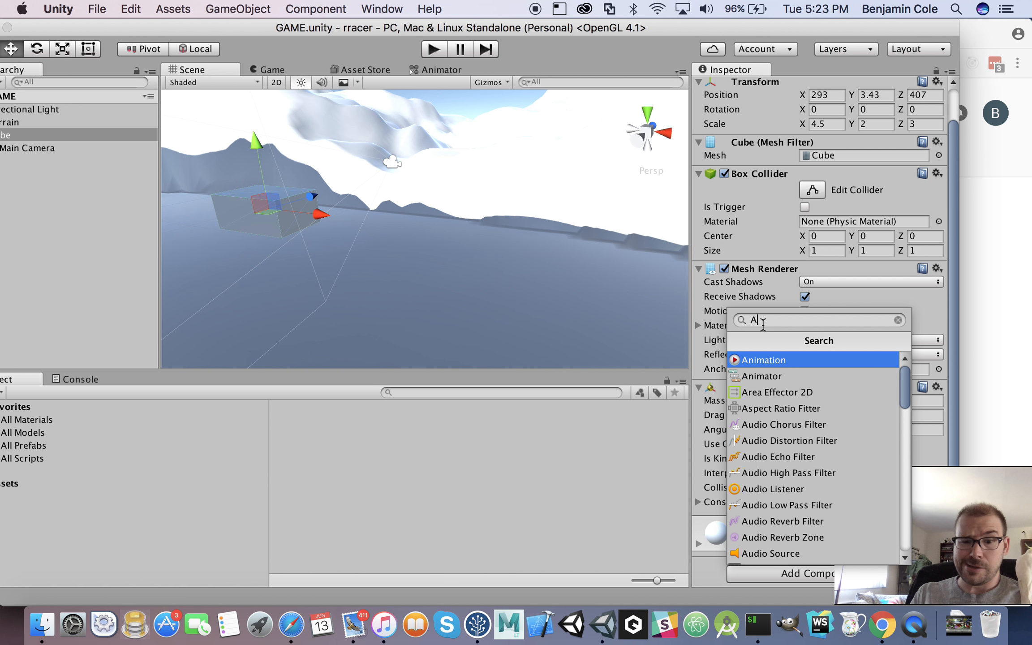
type("rcadeCar")
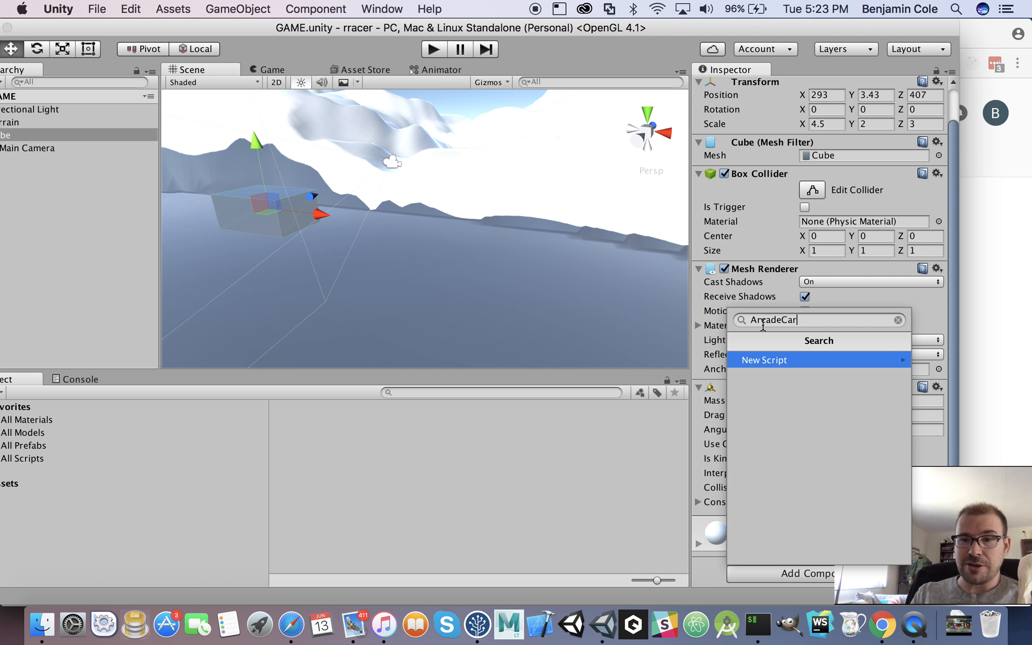
key("Return")
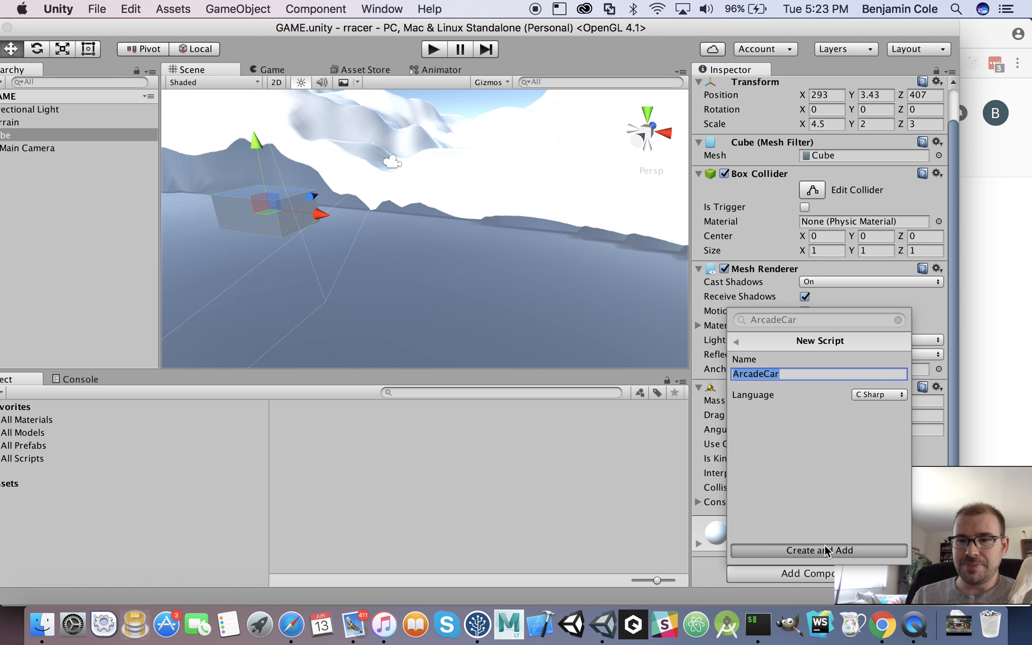
left_click(825, 545)
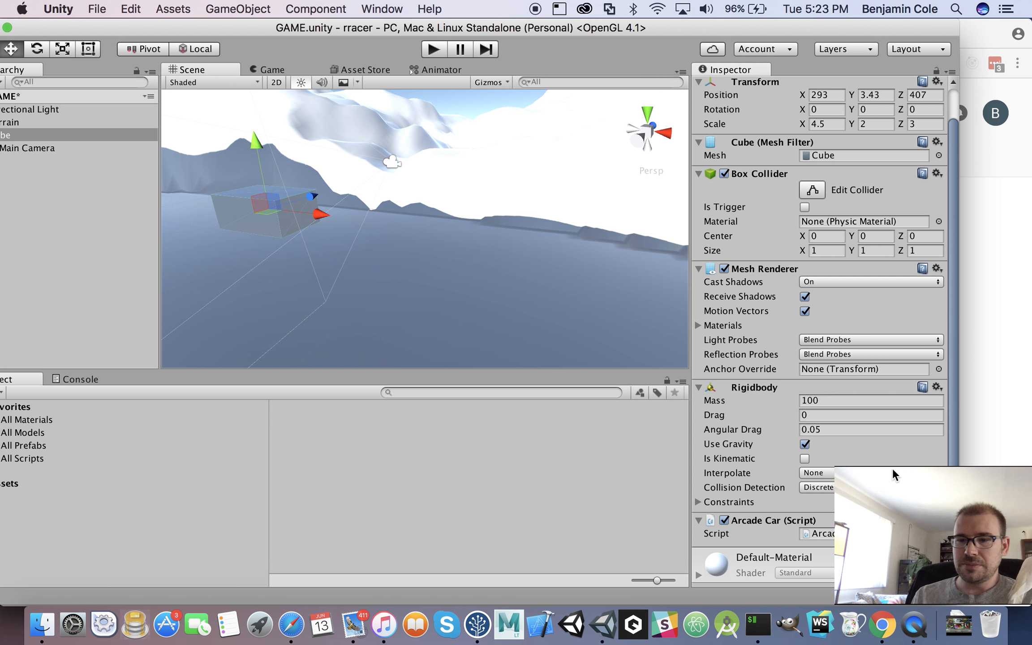
- Open the cube's ArcadeCar script in MonoDevelop and shift the editor window aside so the code is unobstructed
left_click_drag(918, 498, 38, 514)
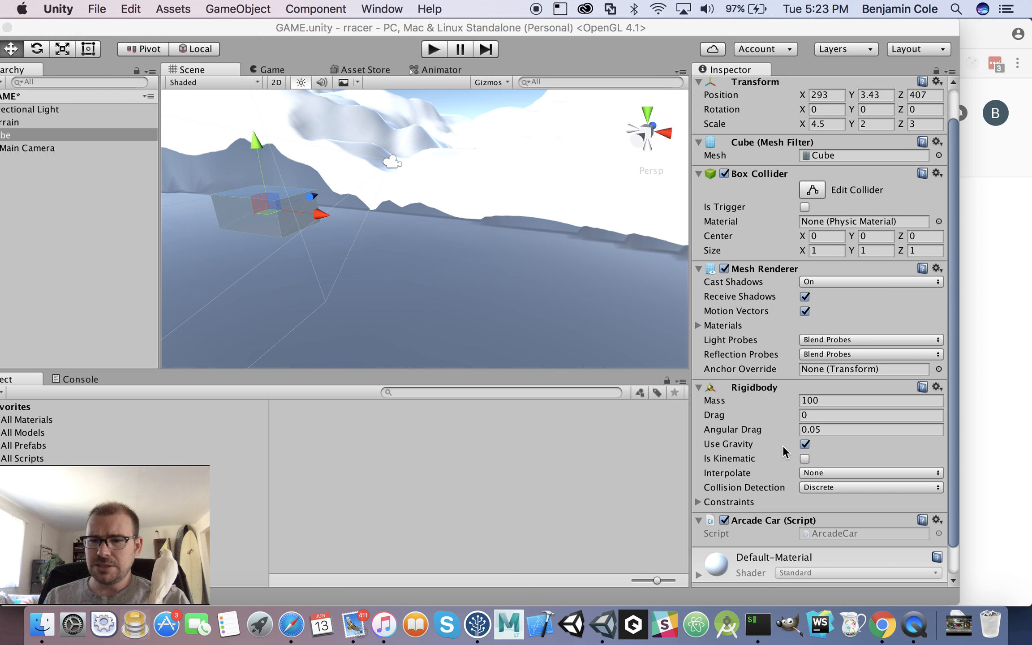
scroll(783, 447, "down", 2)
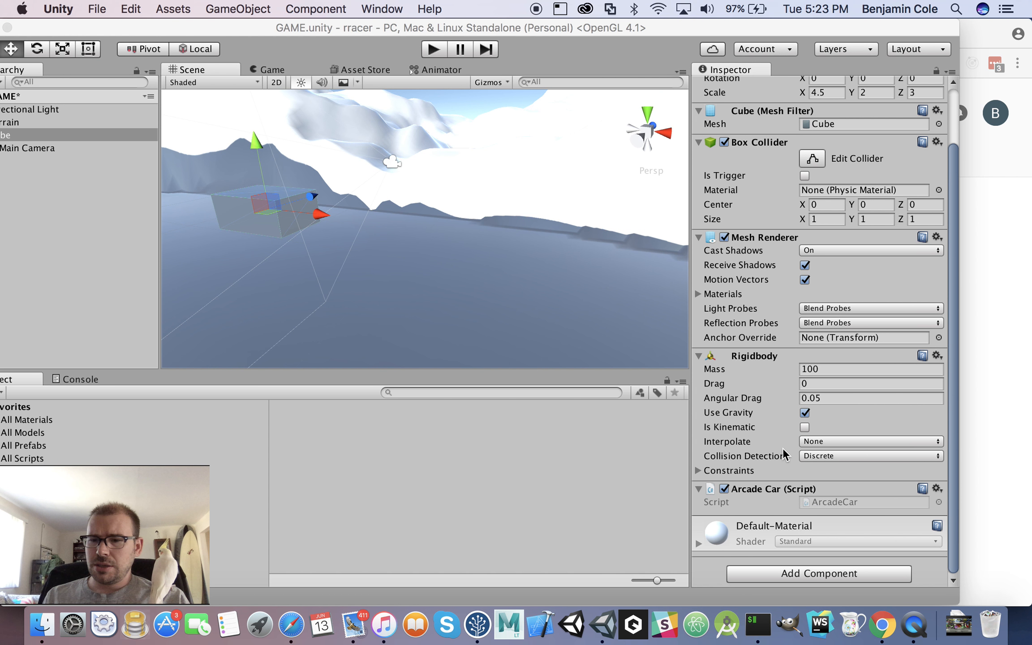
left_click(817, 502)
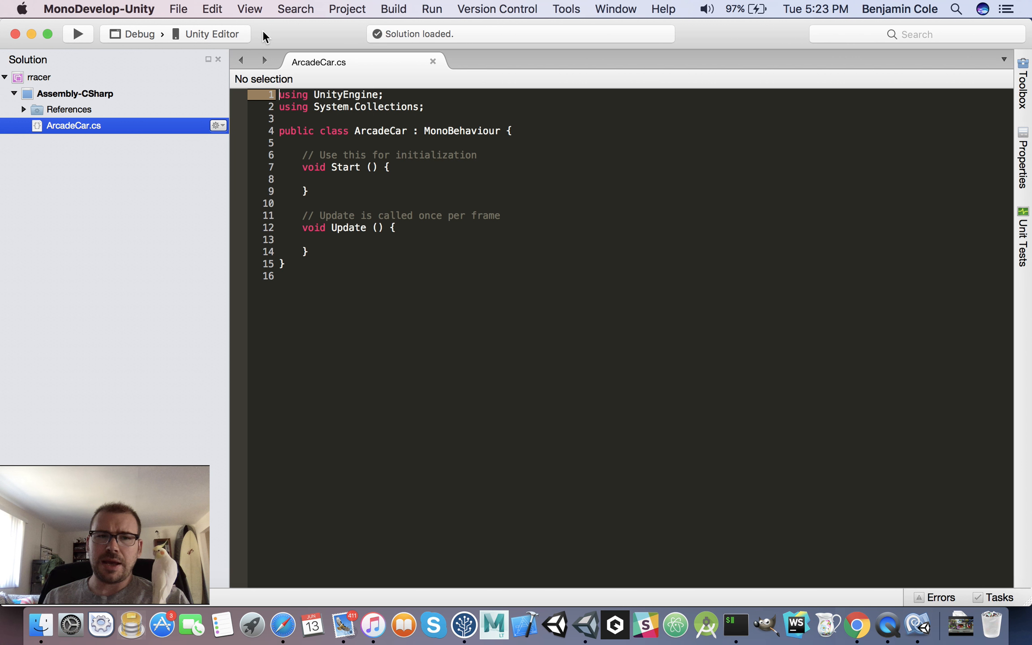
left_click_drag(284, 36, 544, 42)
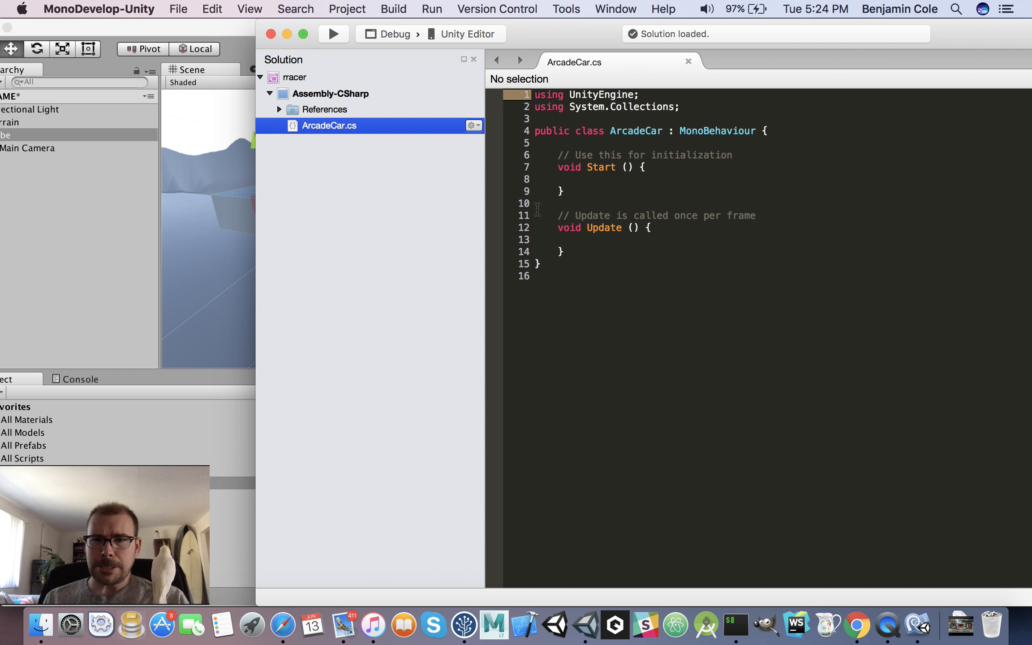
- Add an empty void FixedUpdate() method below Update in the ArcadeCar class
left_click(579, 242)
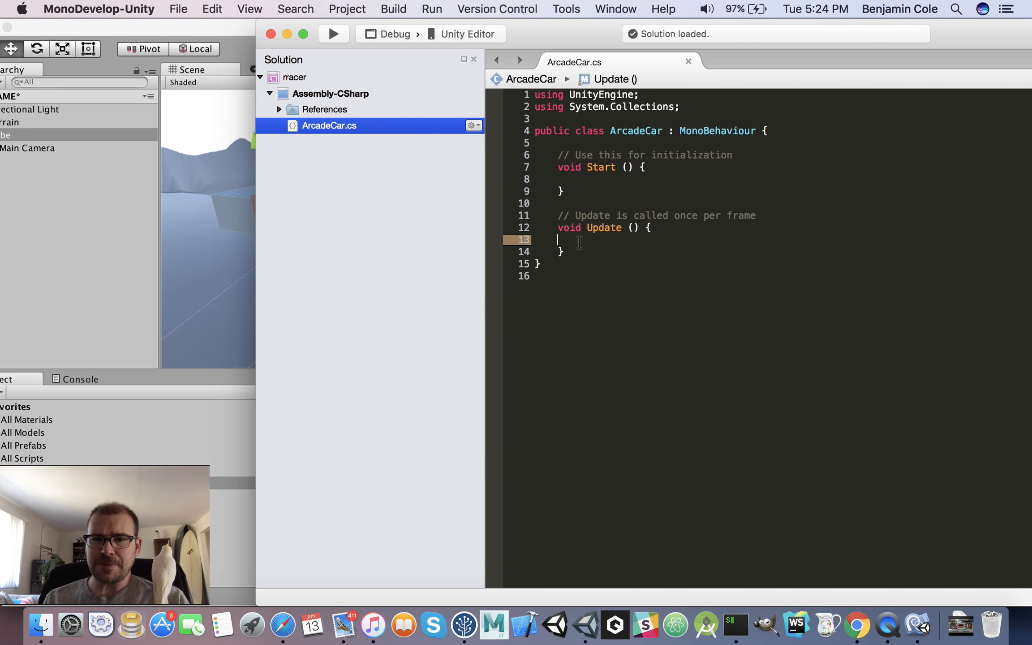
left_click(580, 252)
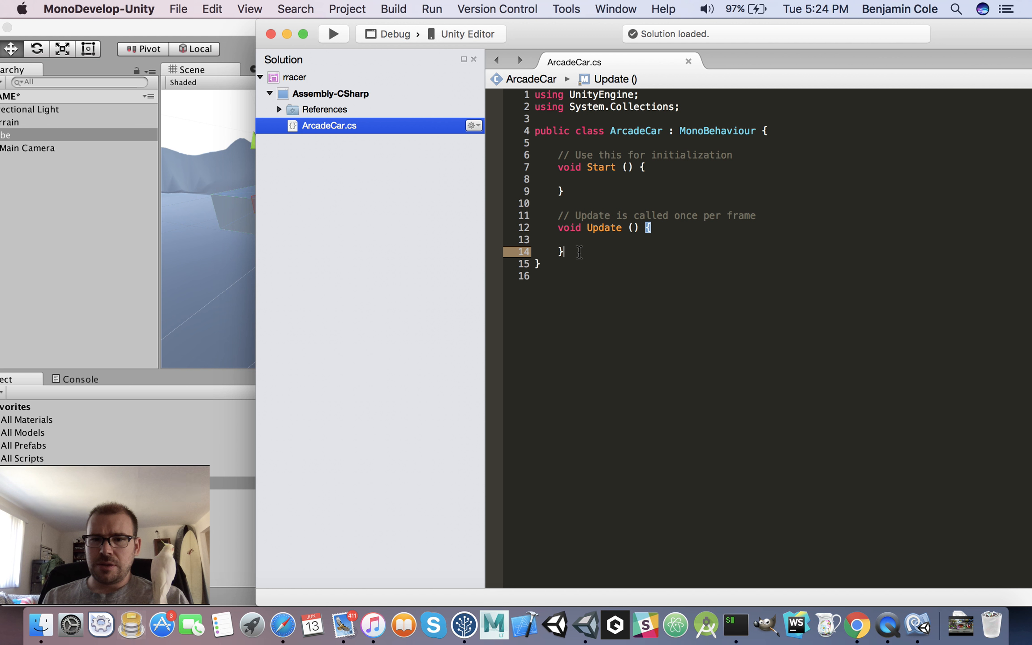
key("Return")
key("Return")
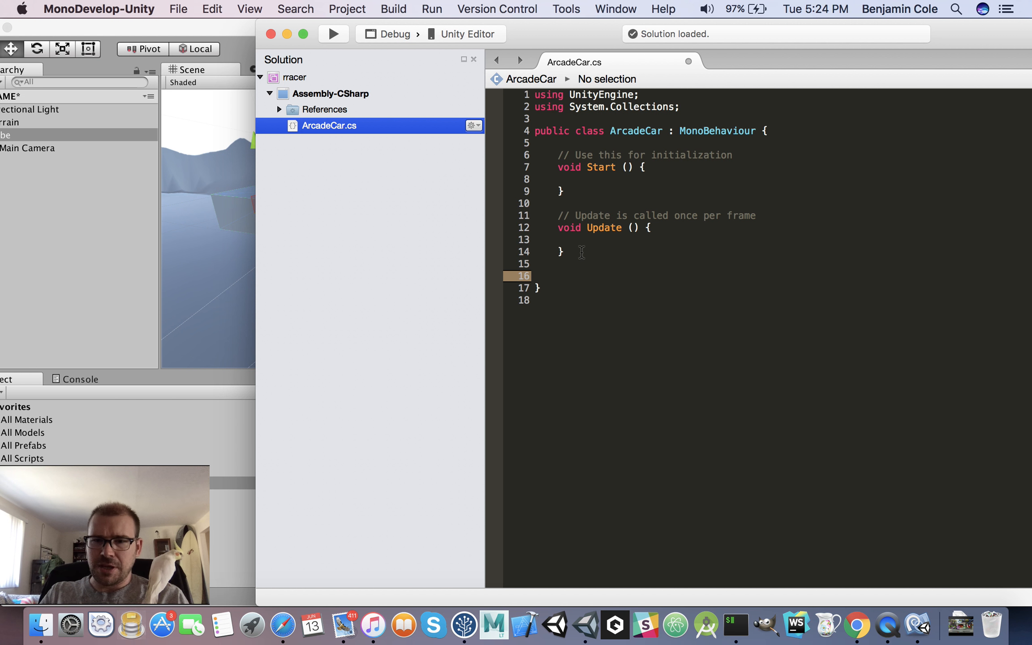
type("vodi")
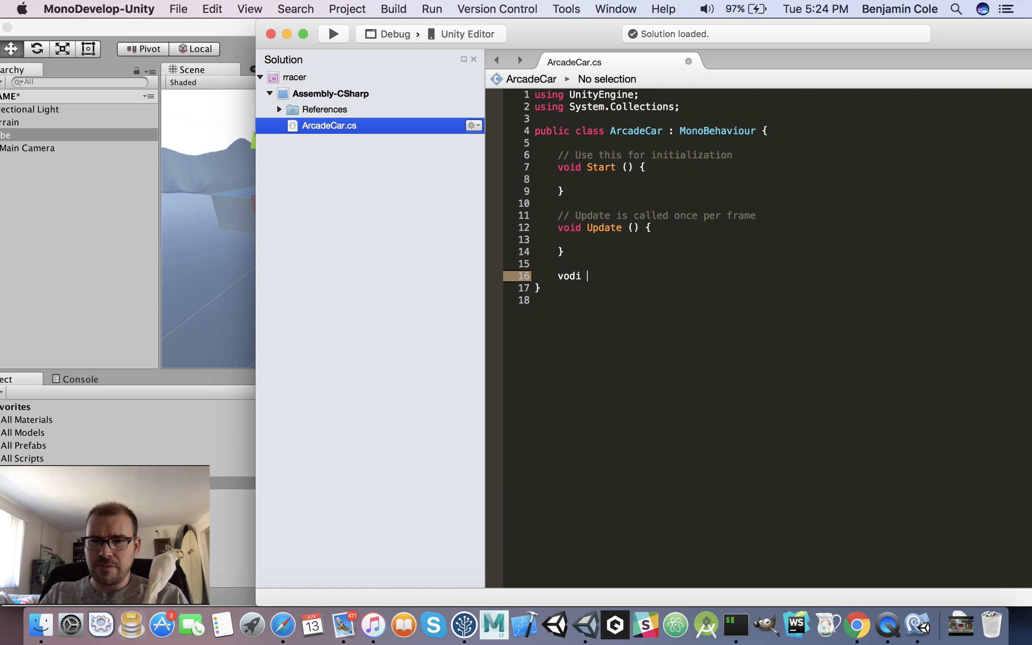
key("BackSpace")
key("BackSpace")
type("id F")
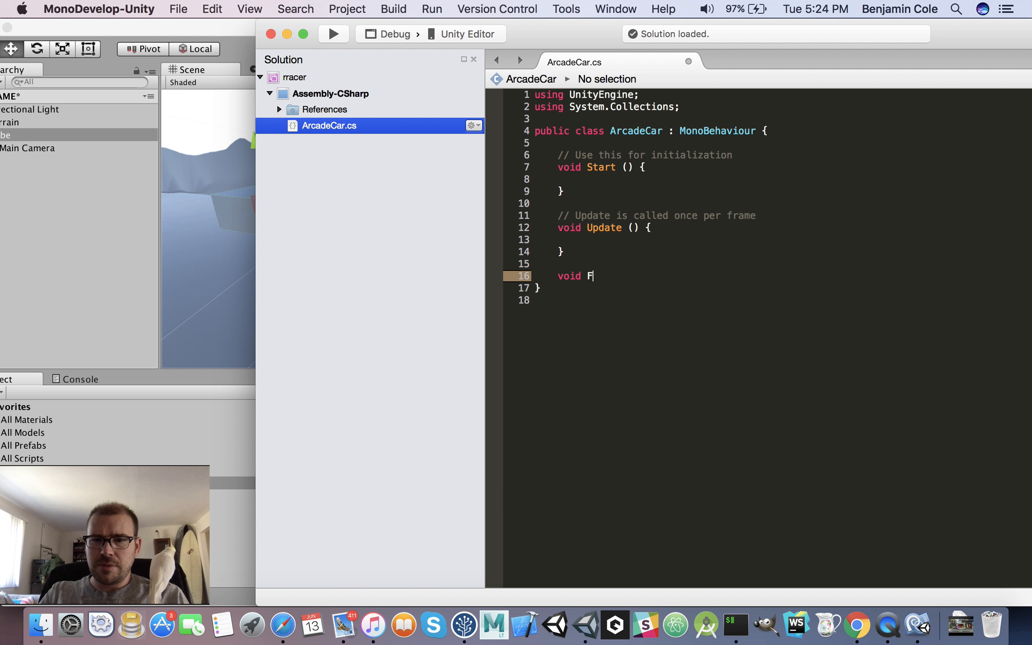
type("ixedUpdate")
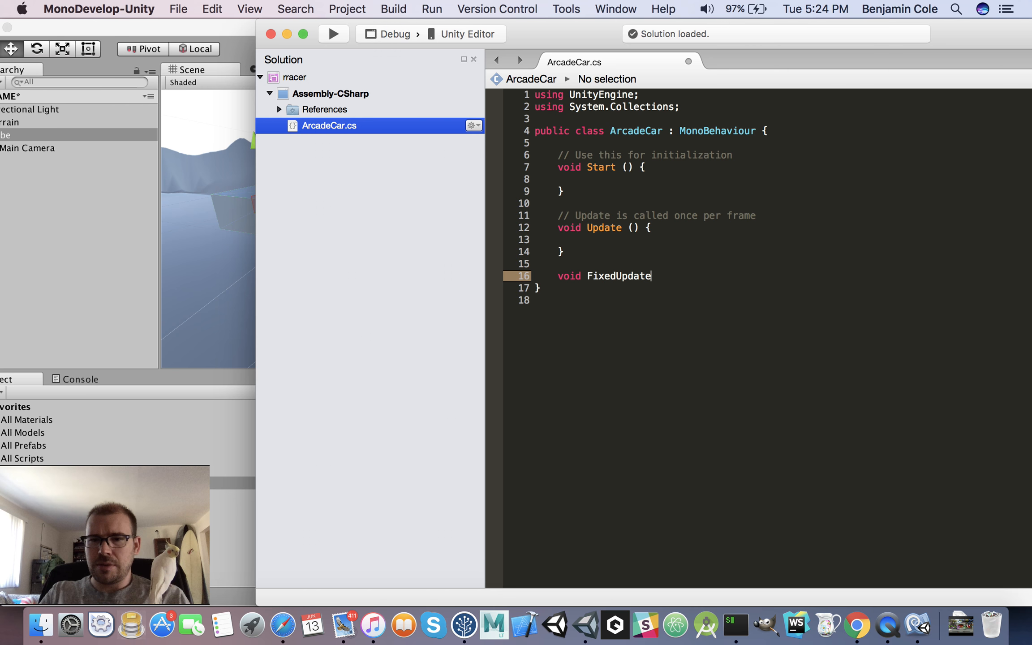
type("() {")
key("Return")
type("}")
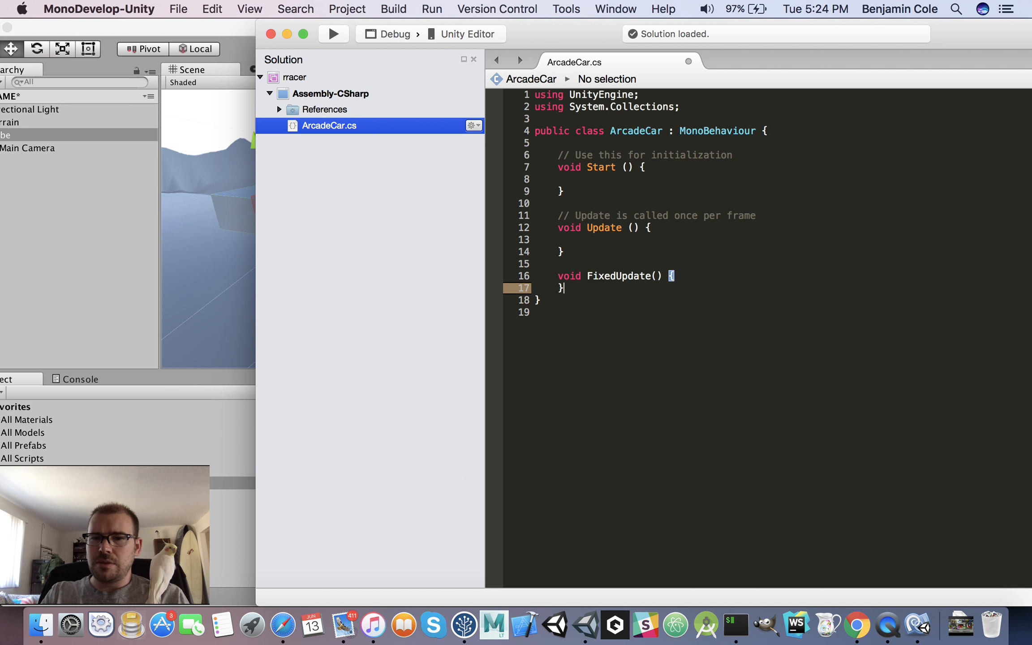
key("Return")
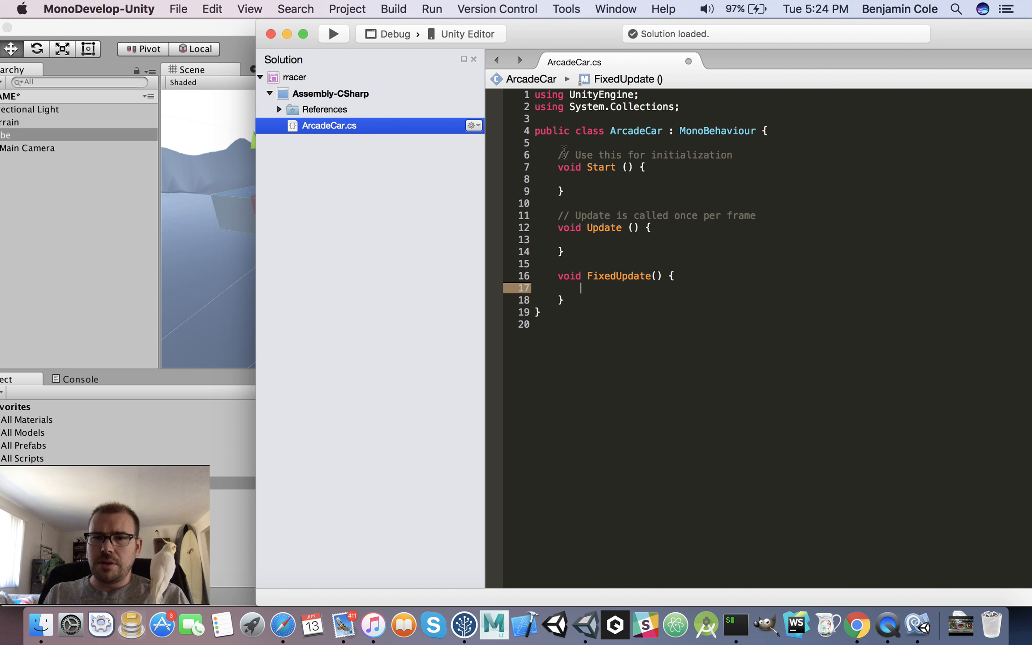
- Declare the field float power = 10.0f; above the Start method in the ArcadeCar class and save the script
left_click(574, 145)
key("Return")
key("Return")
key("Up")
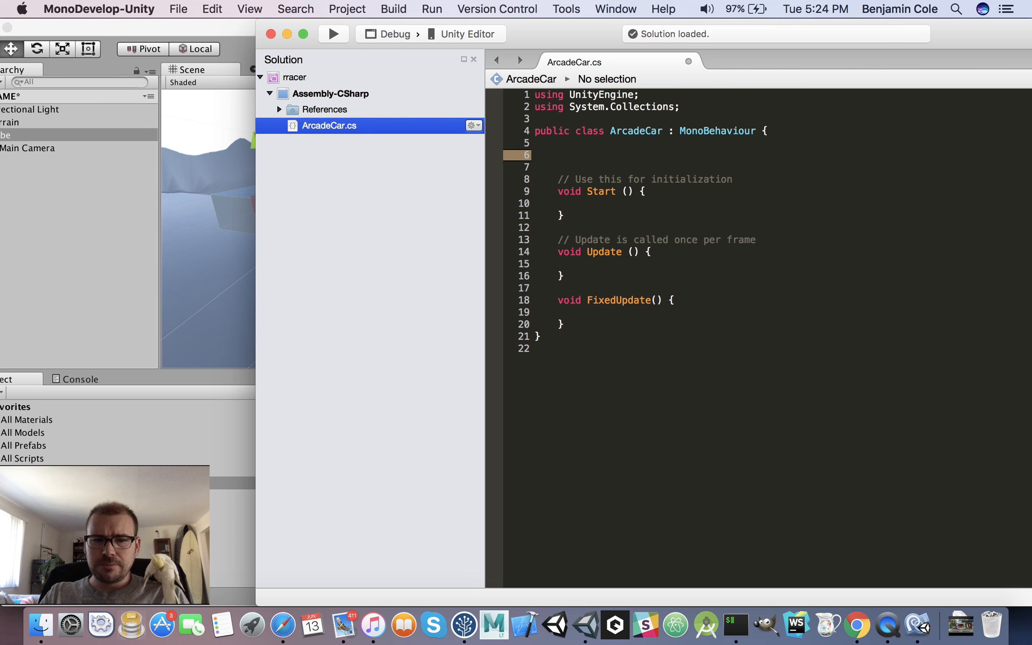
type("floa")
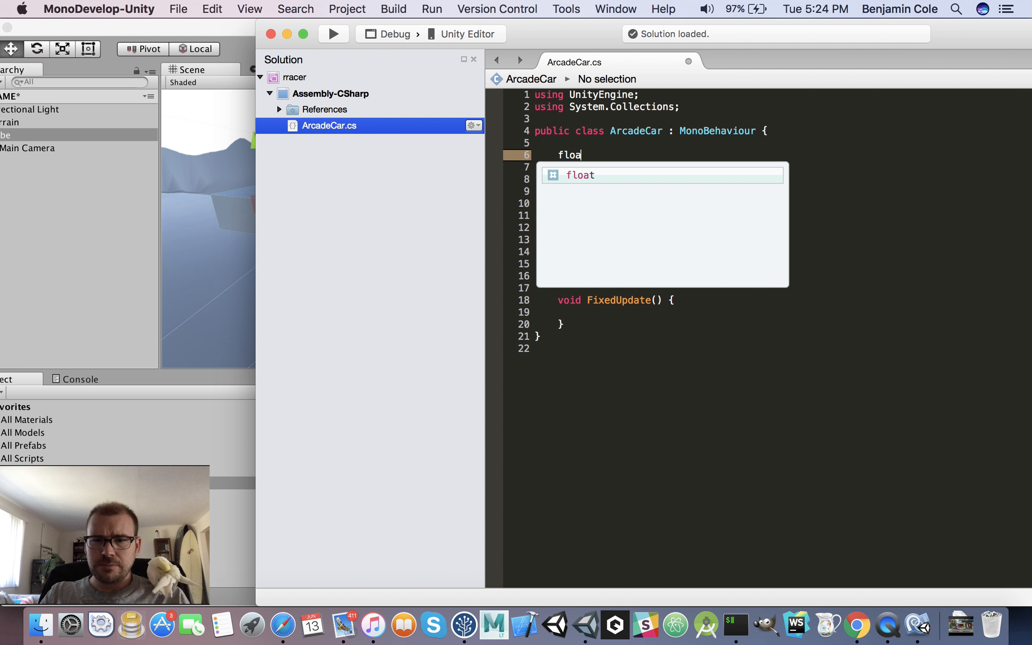
type("t p")
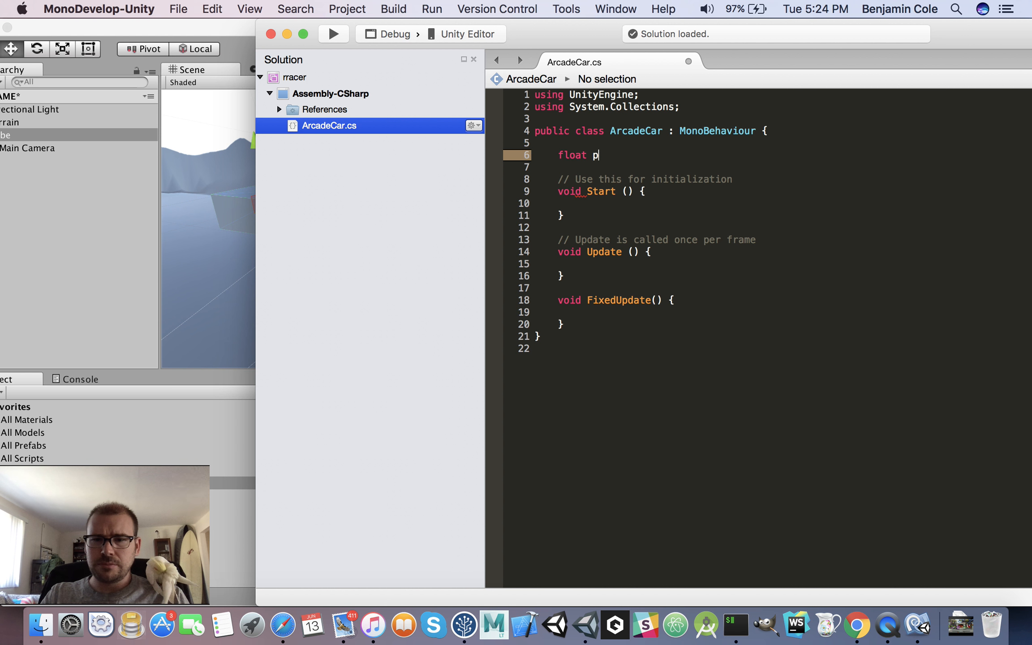
type("ower = ")
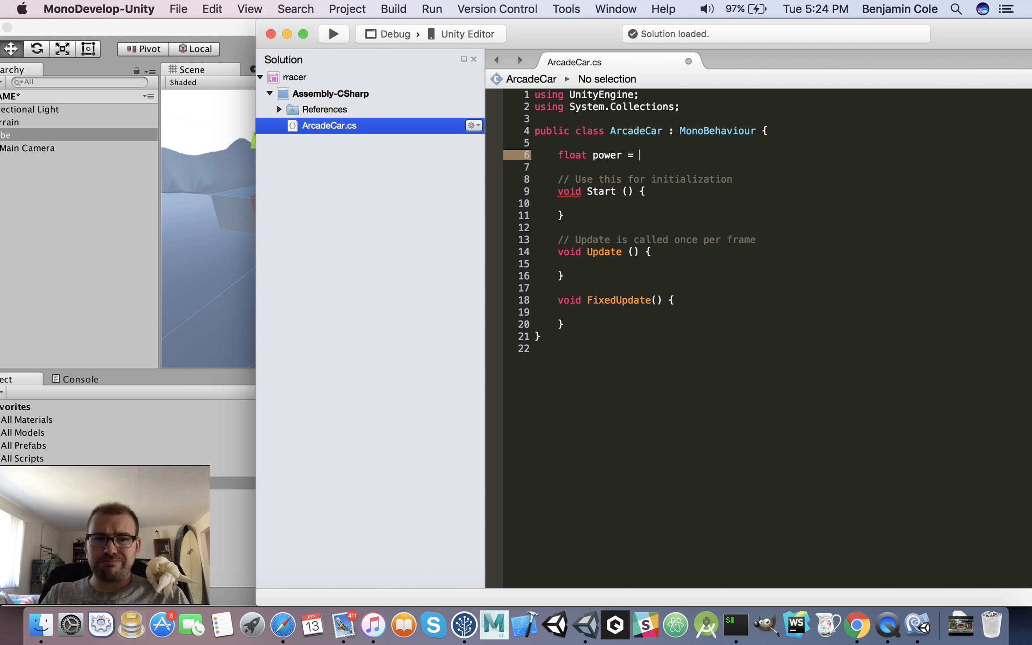
type("10")
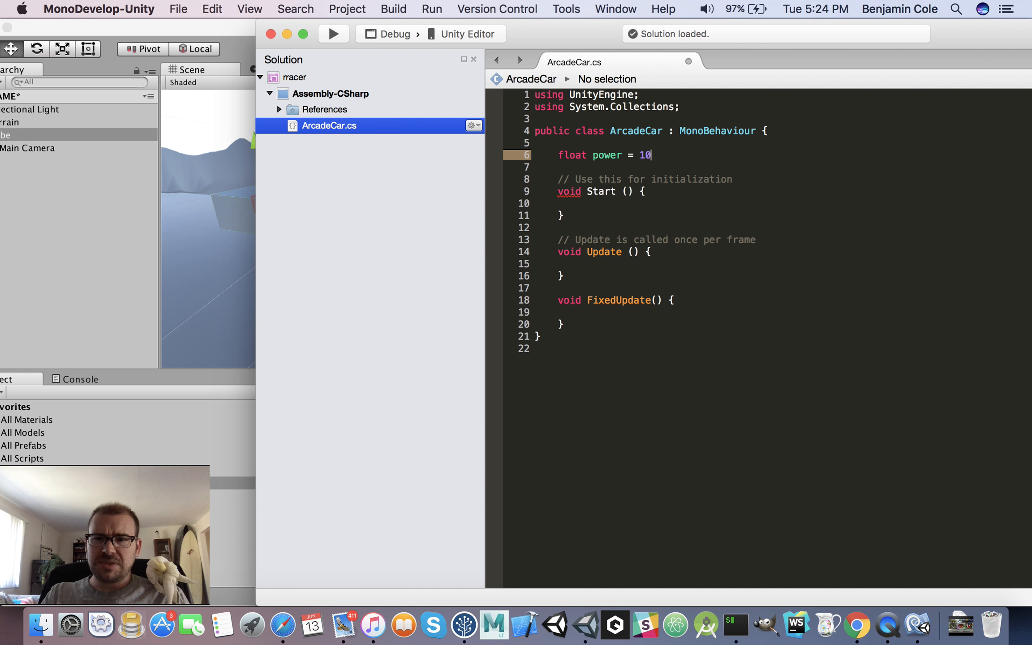
type(".0f;")
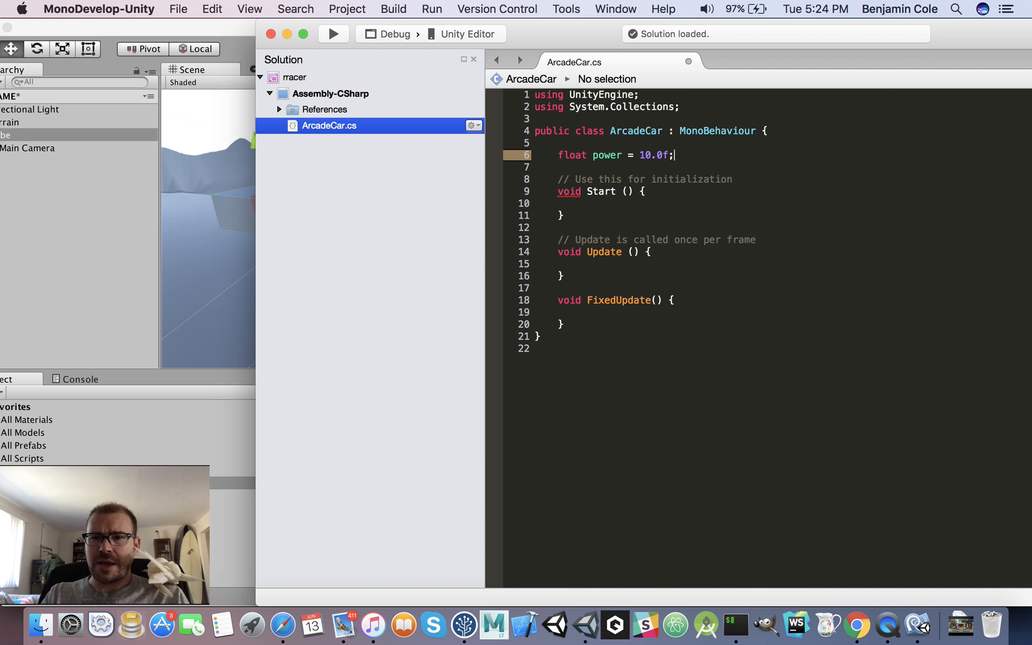
key("ctrl+s")
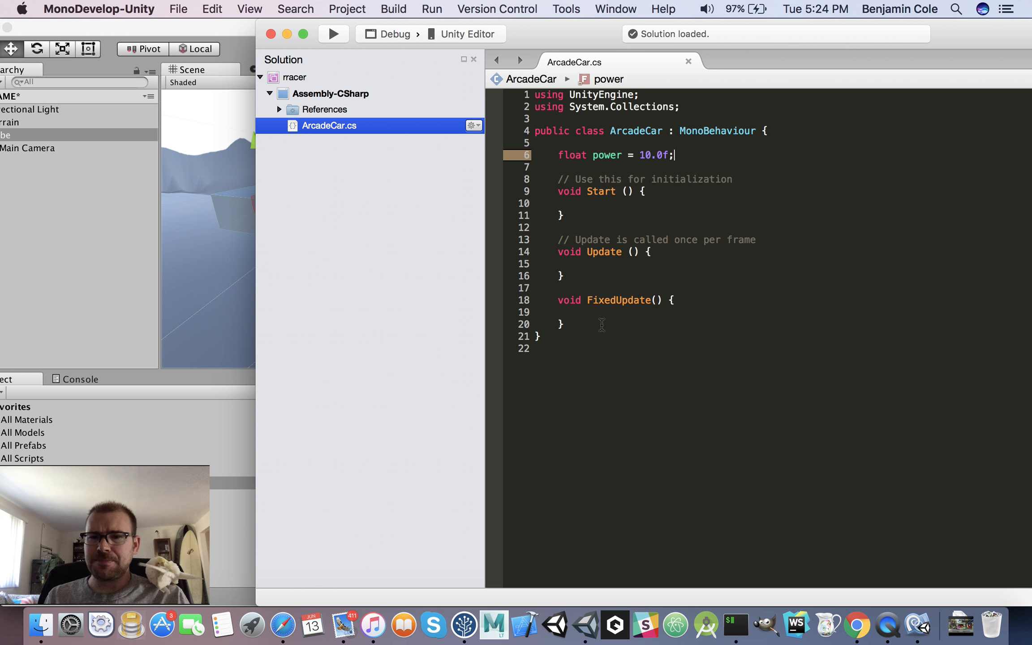
- Inside FixedUpdate, get the Rigidbody with GetComponent<Rigidbody>() and begin an AddRelativeForce call on it
left_click(602, 312)
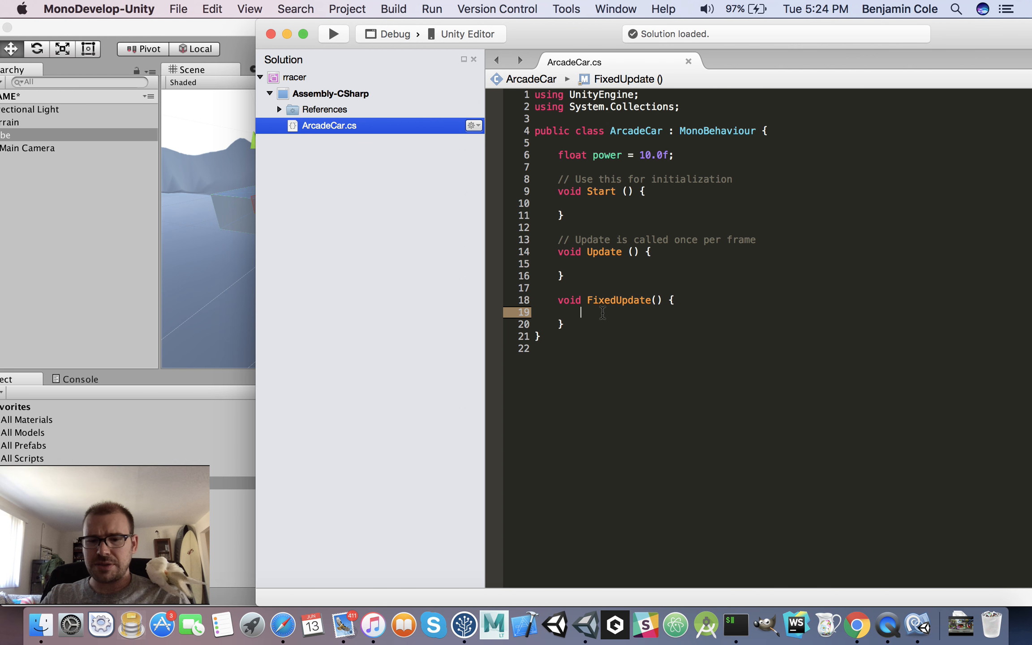
type("rig")
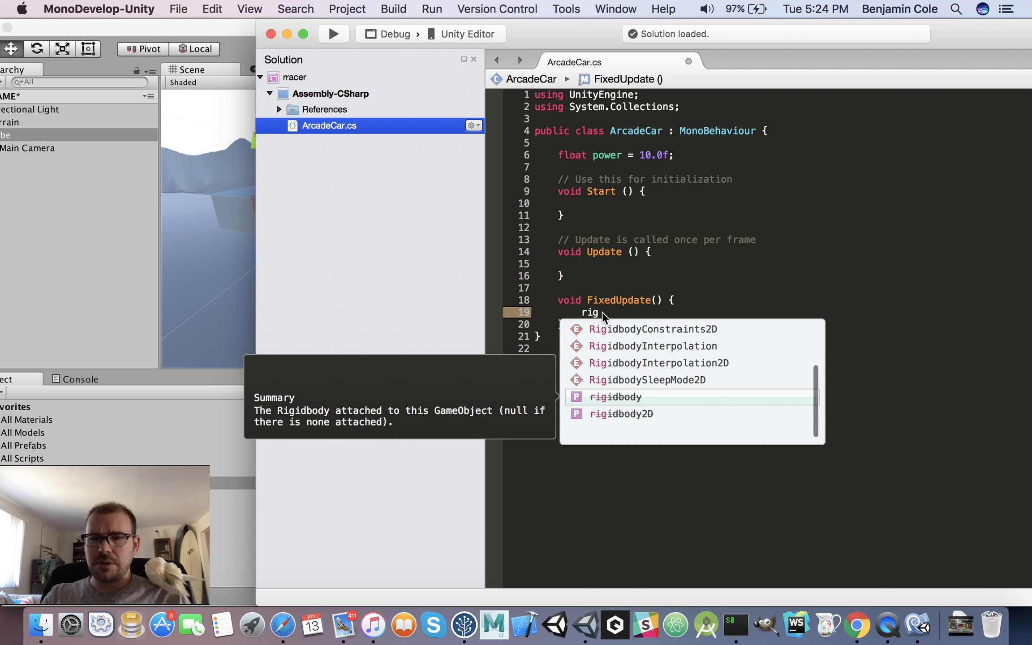
key("BackSpace")
key("BackSpace")
key("BackSpace")
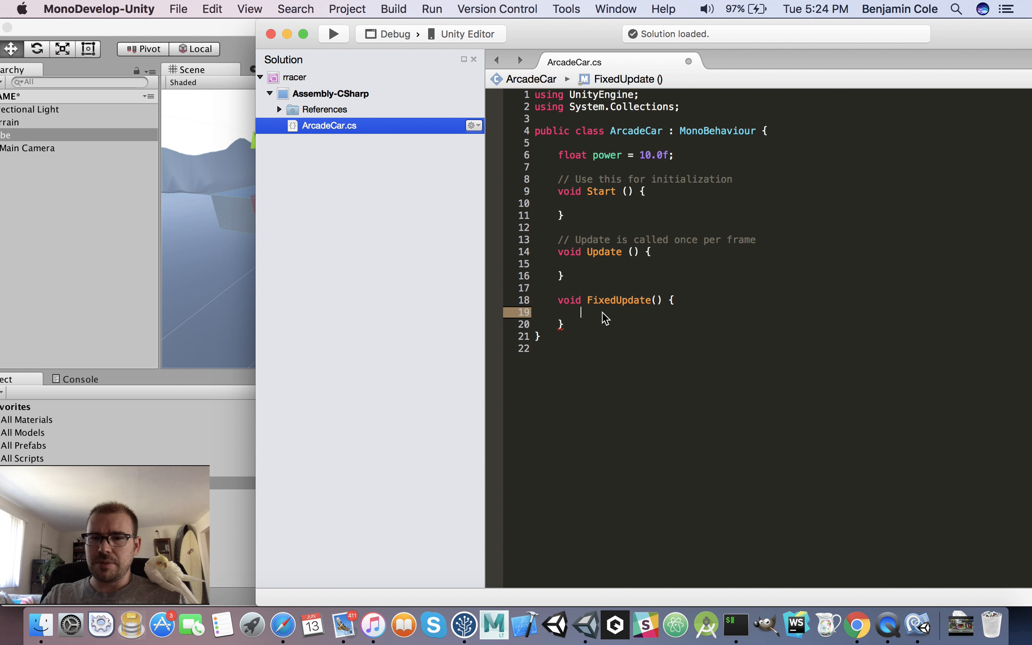
type("getC")
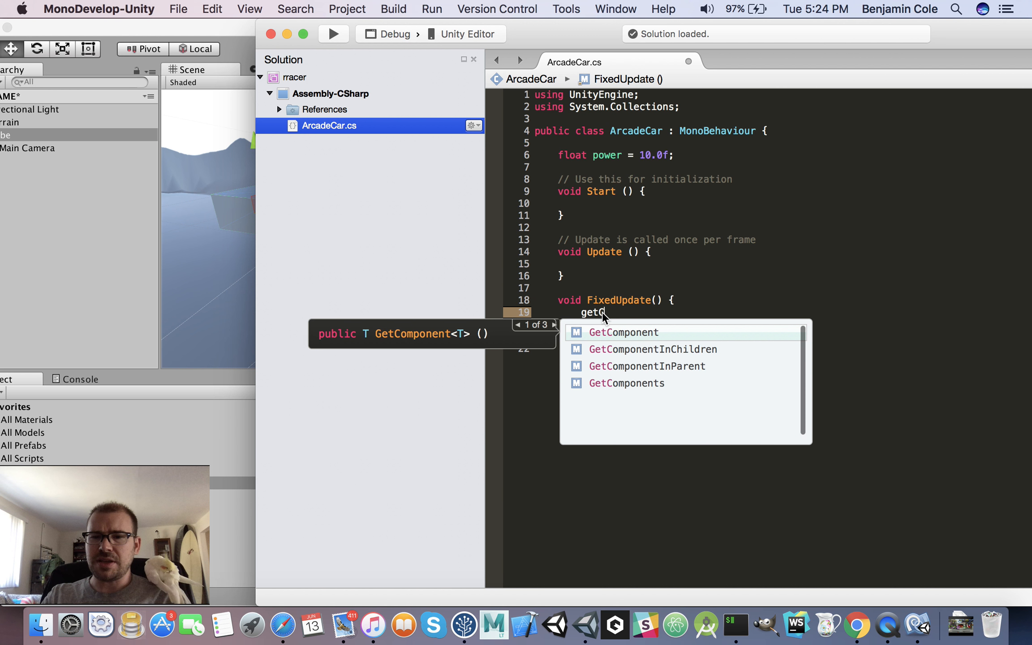
type("om<Ri")
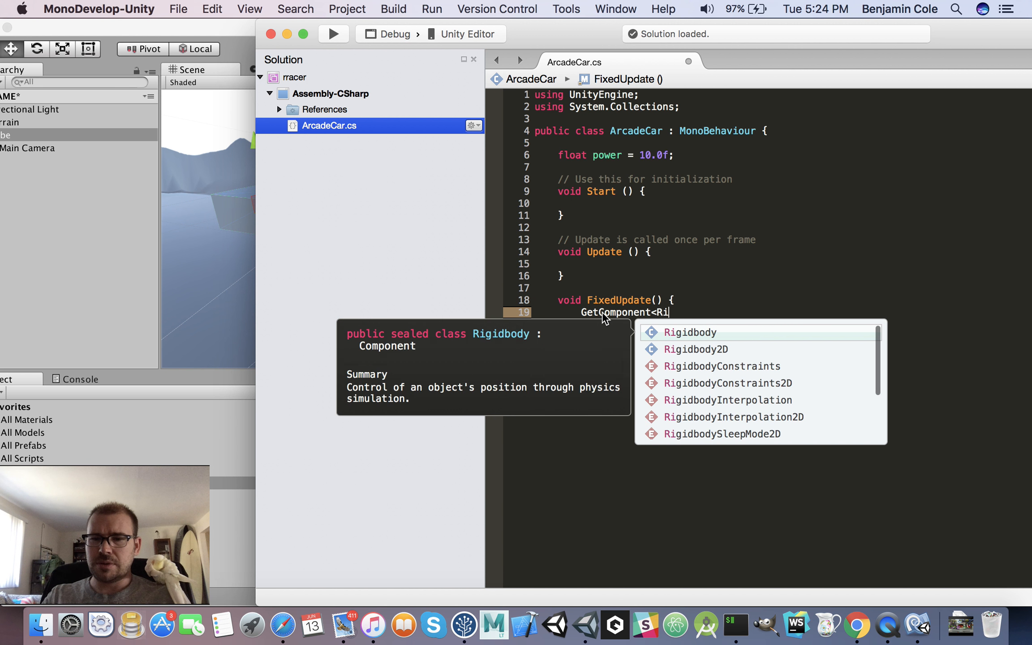
type("gidbody>().")
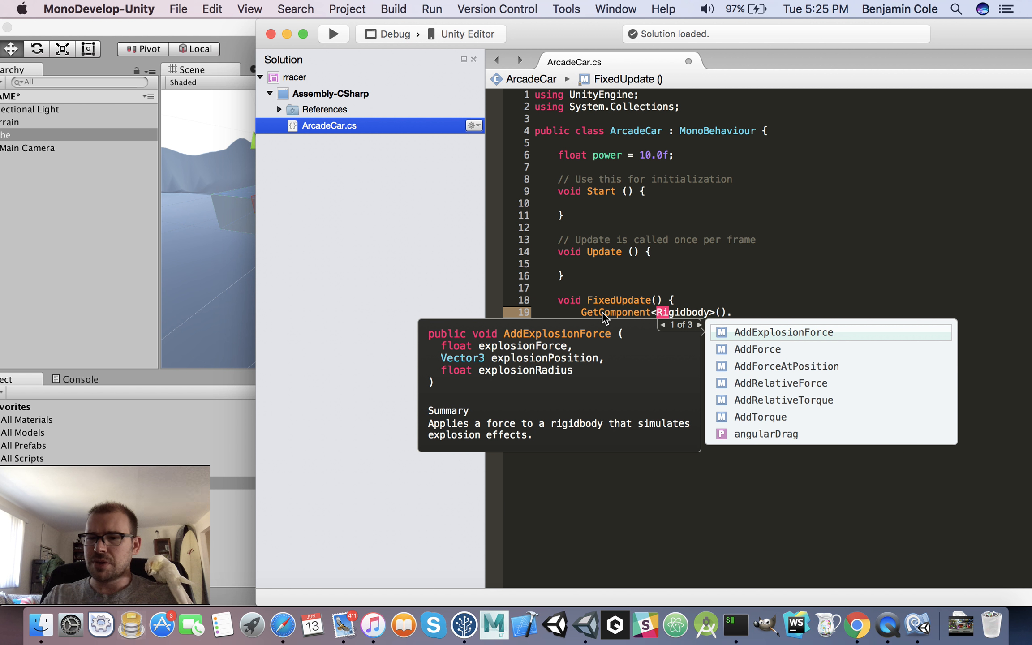
key("Down")
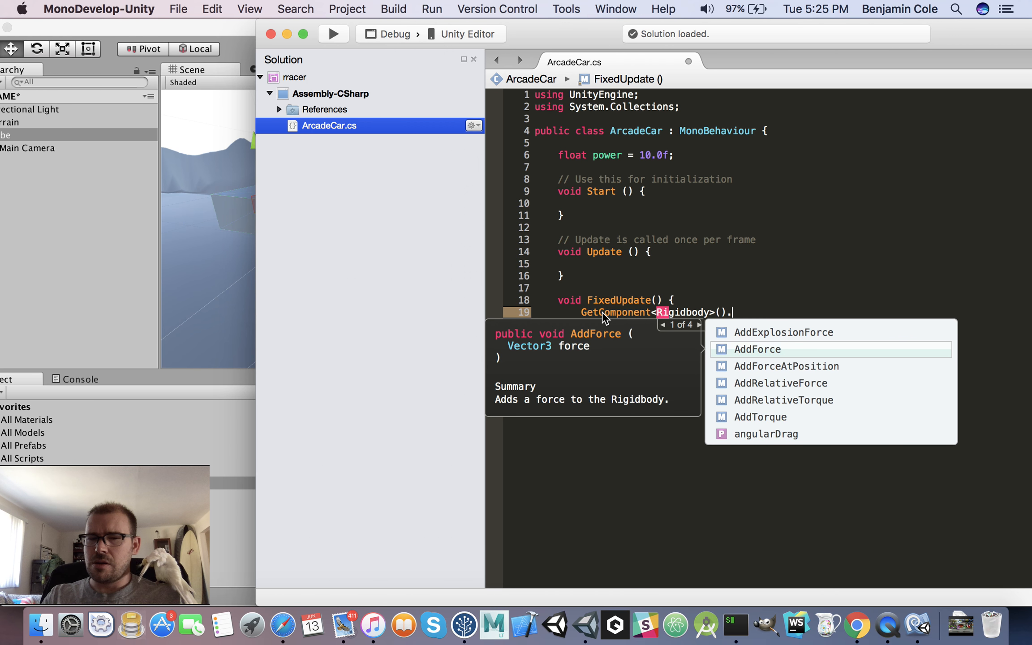
key("Down")
key("Down")
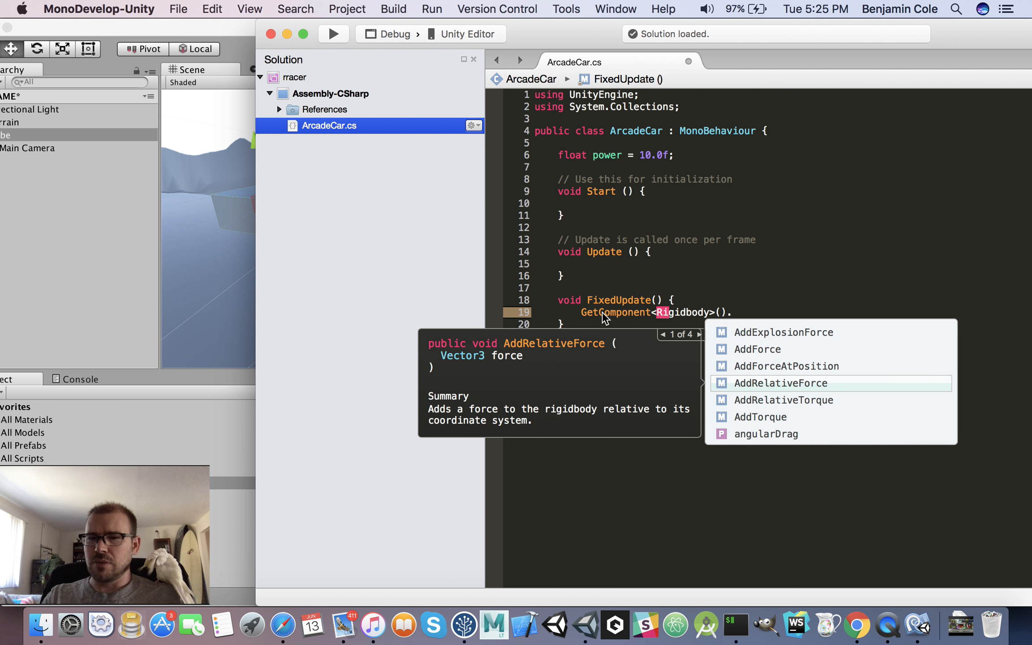
key("Return")
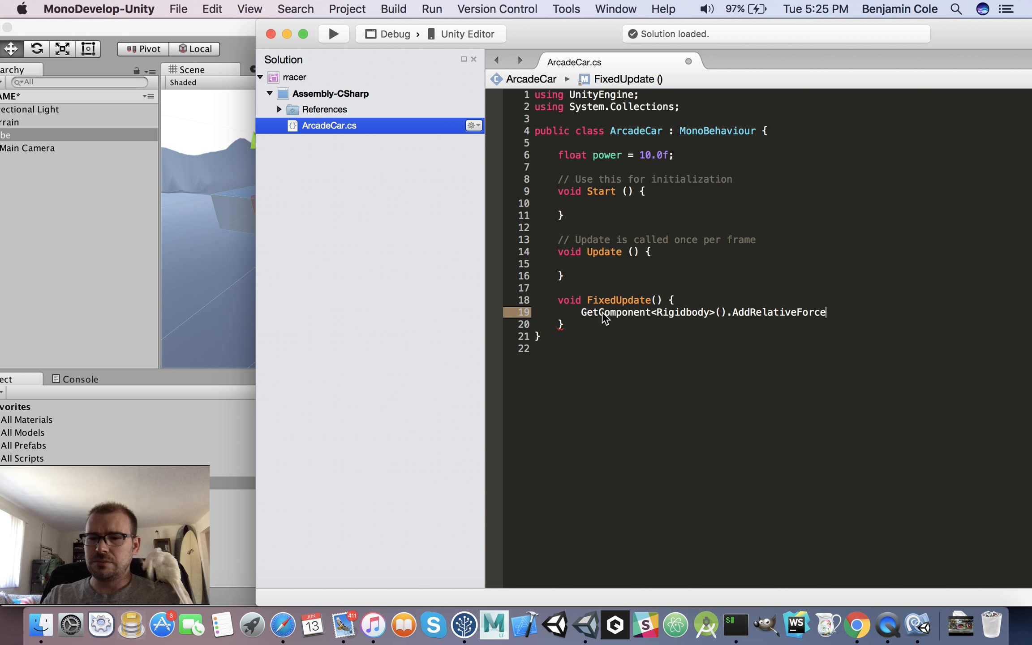
type("(")
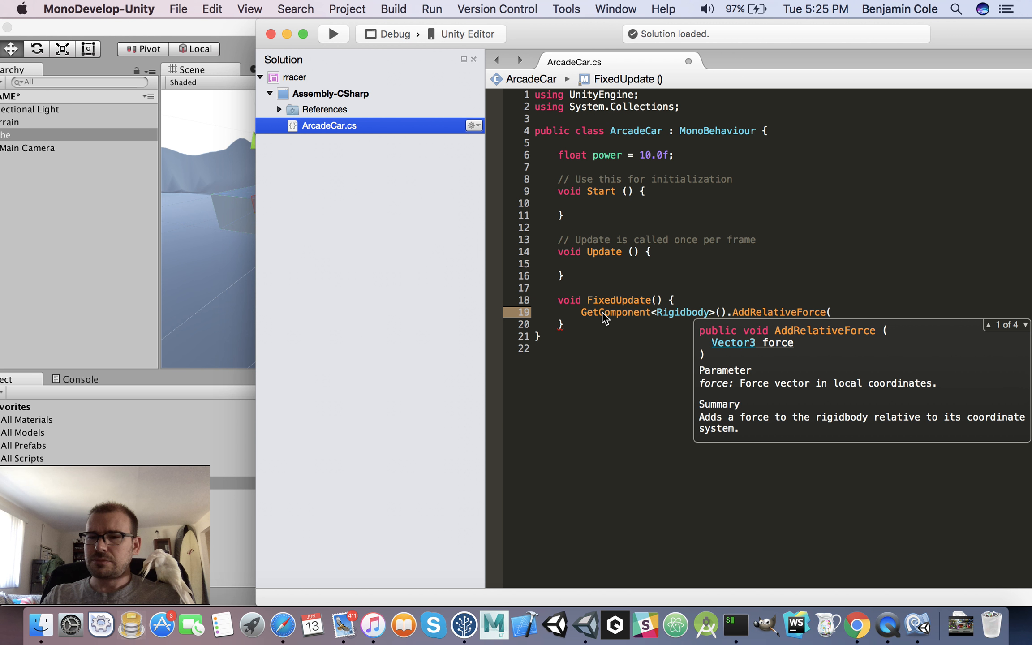
- Enter Vector3.forward * power as the force inside the AddRelativeForce call
type("V")
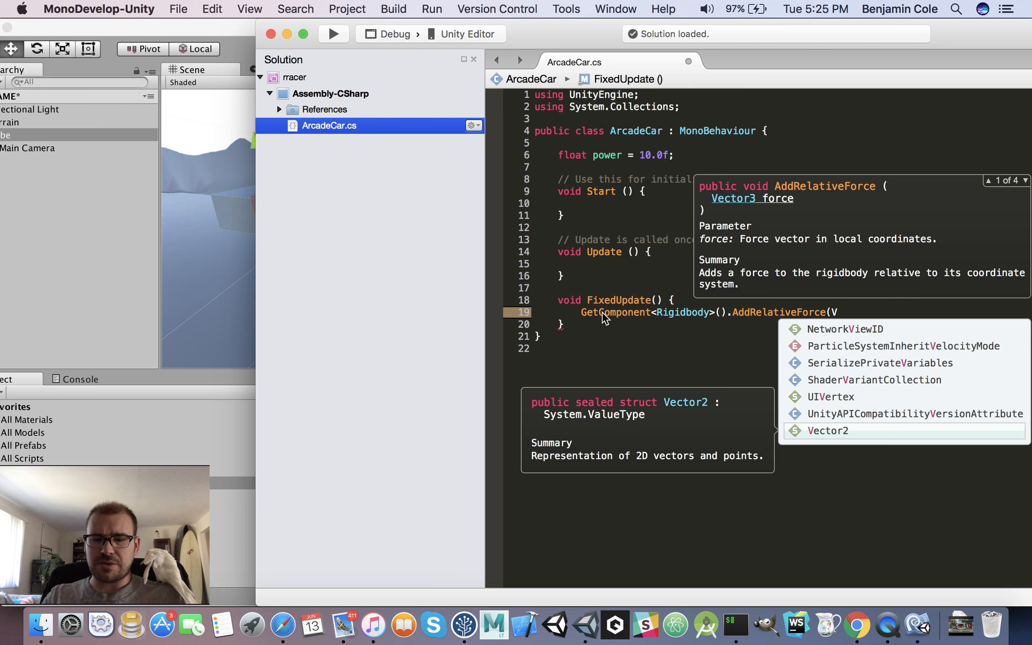
type("e")
key("Down")
key("Return")
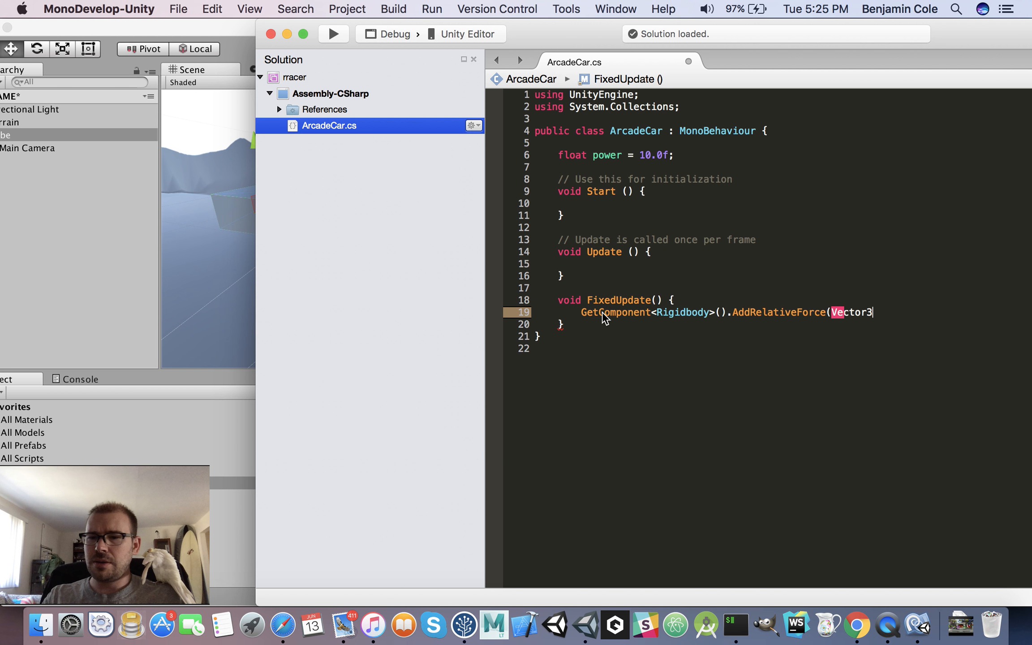
type(".f")
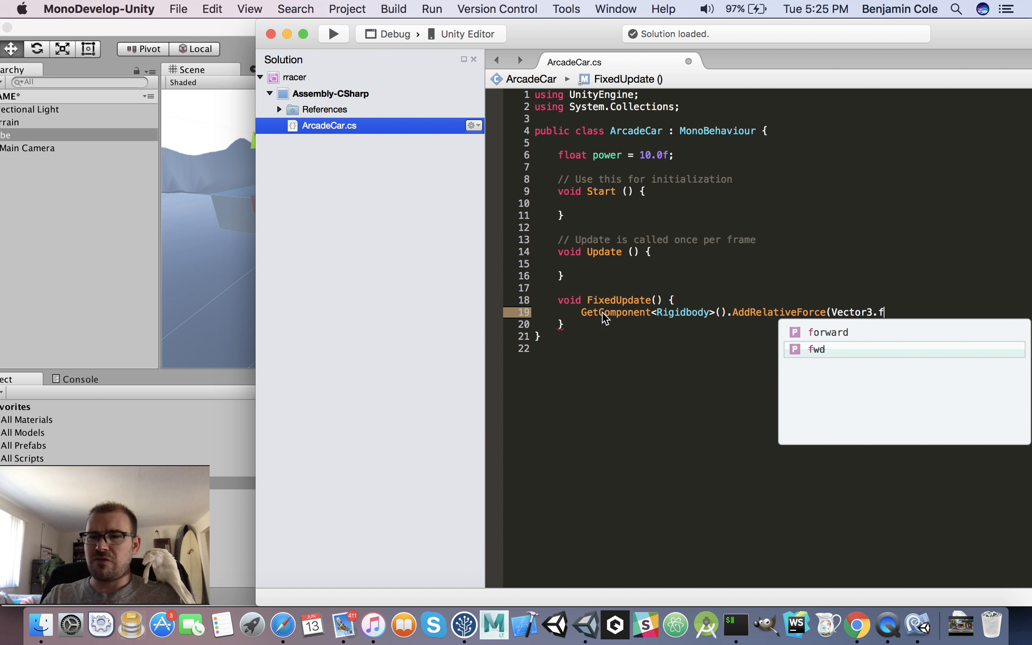
key("Up")
key("Return")
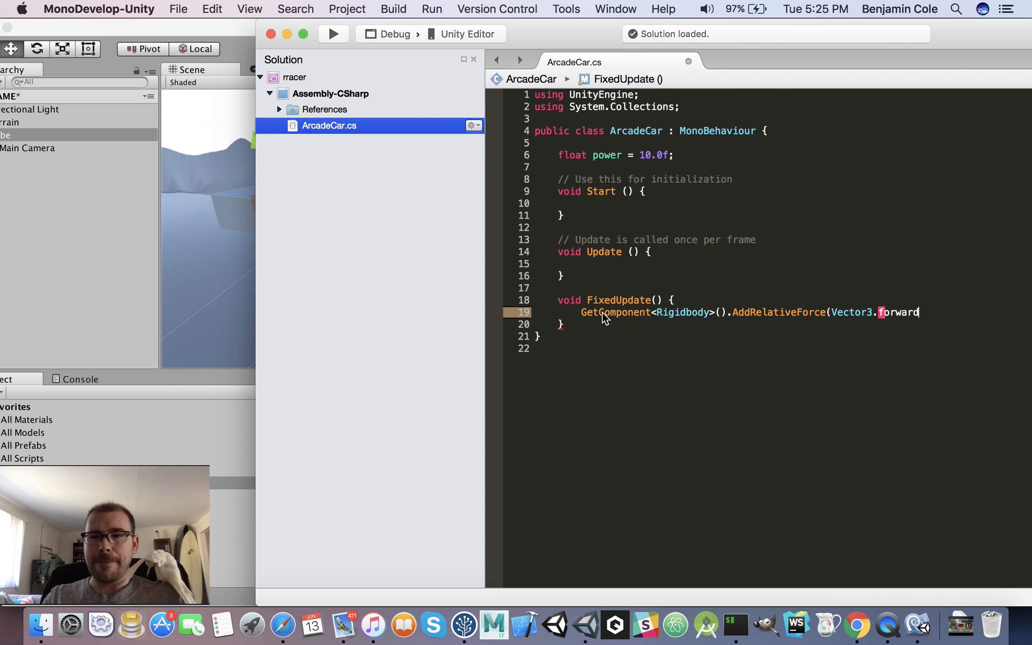
type("* pow")
key("Return")
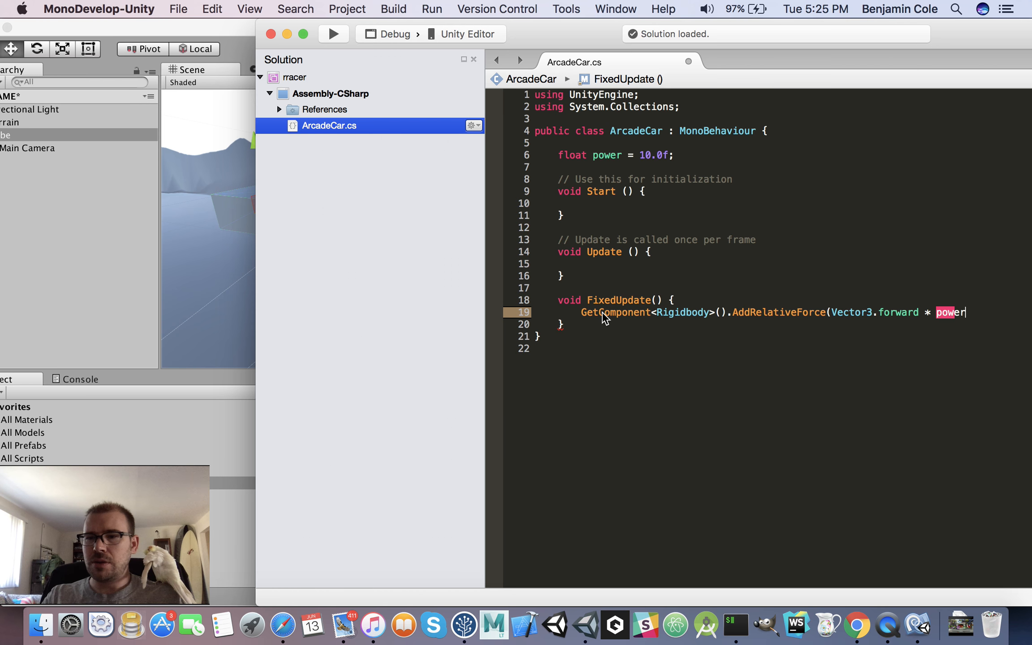
- Multiply the force by Time.fixedDeltaTime, close the statement with a semicolon and shift the editor window so the whole line fits
type("* Time.")
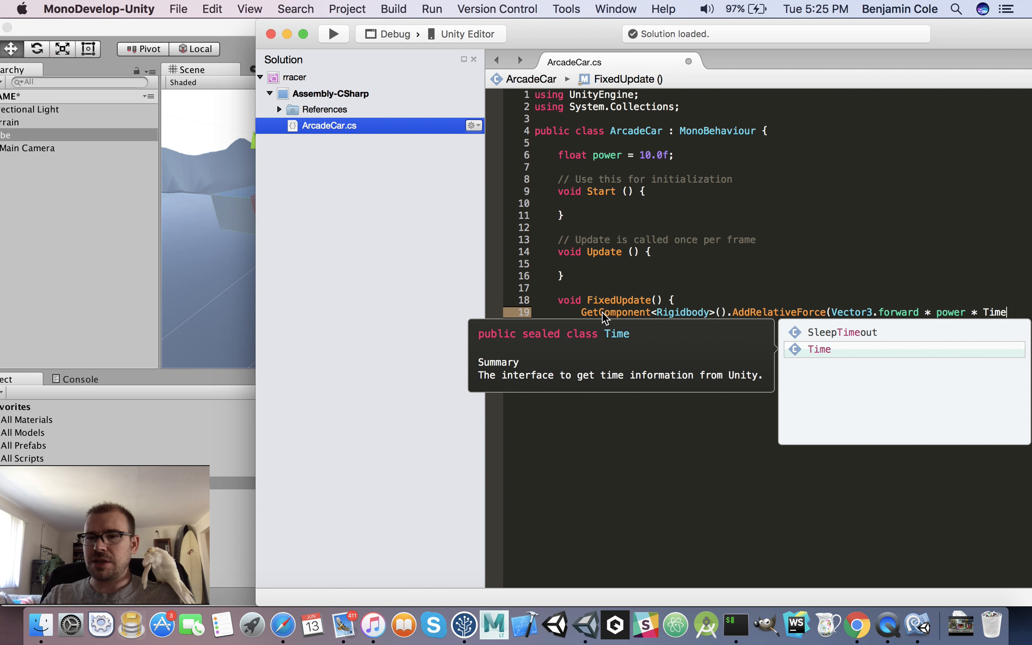
key("Down")
key("Down")
key("Down")
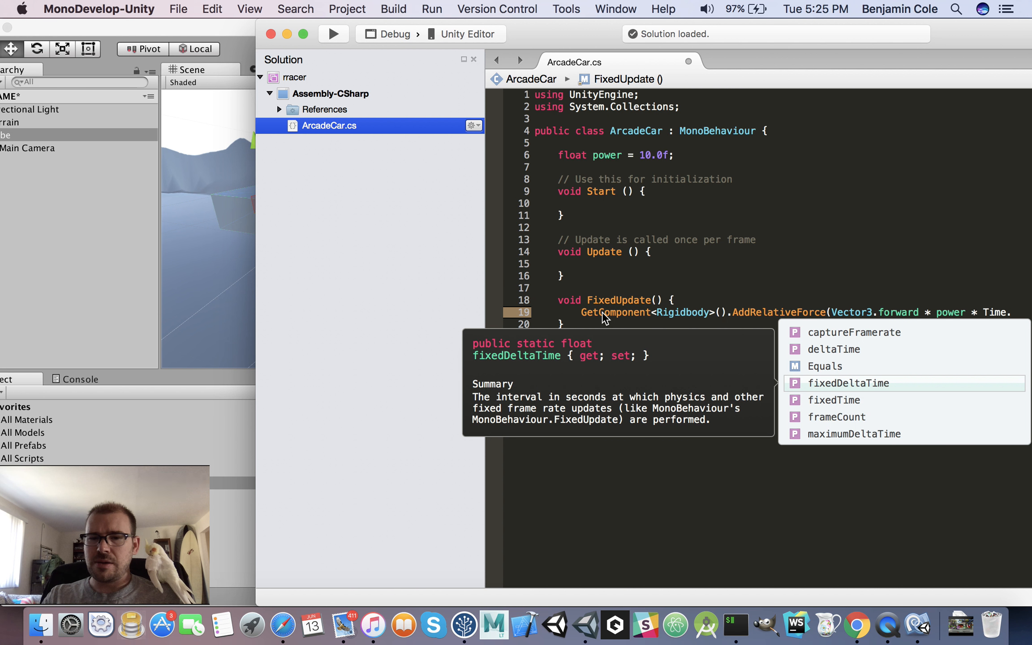
key("Return")
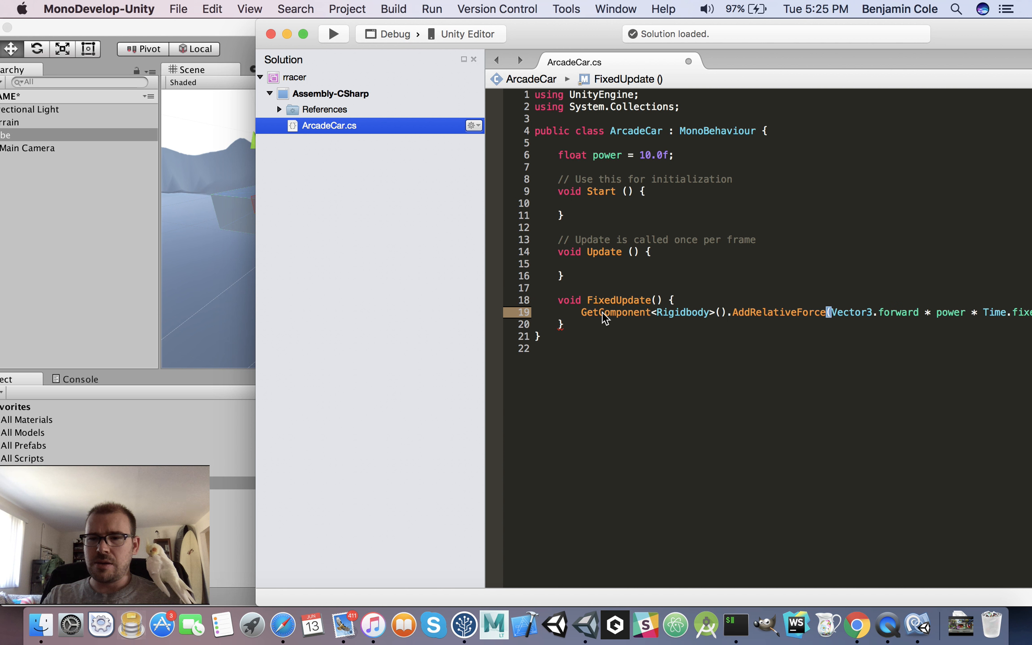
left_click_drag(519, 26, 397, 26)
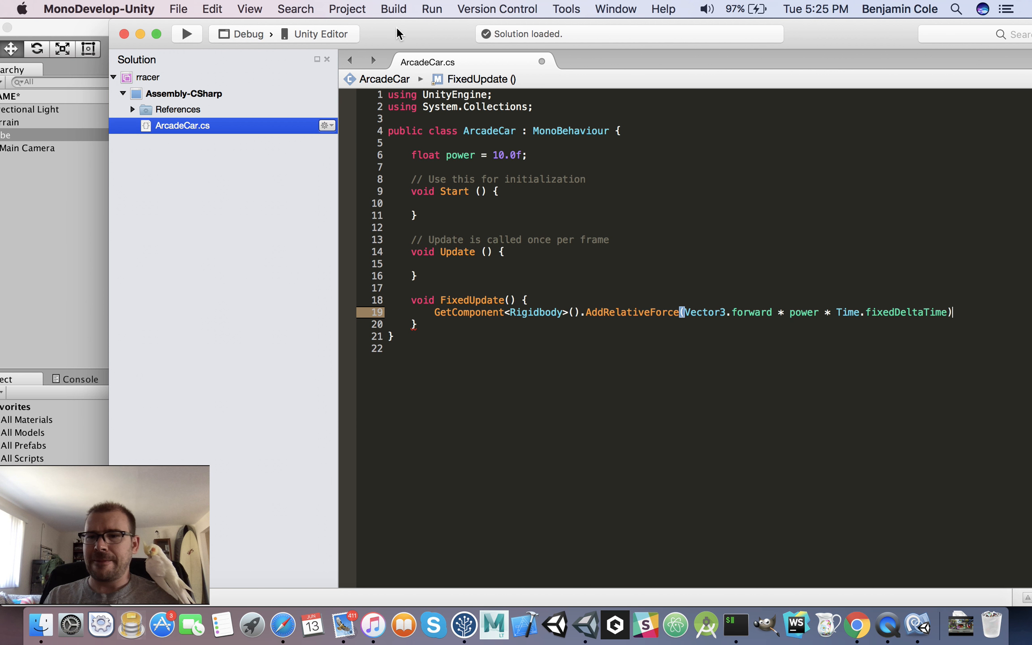
type(";")
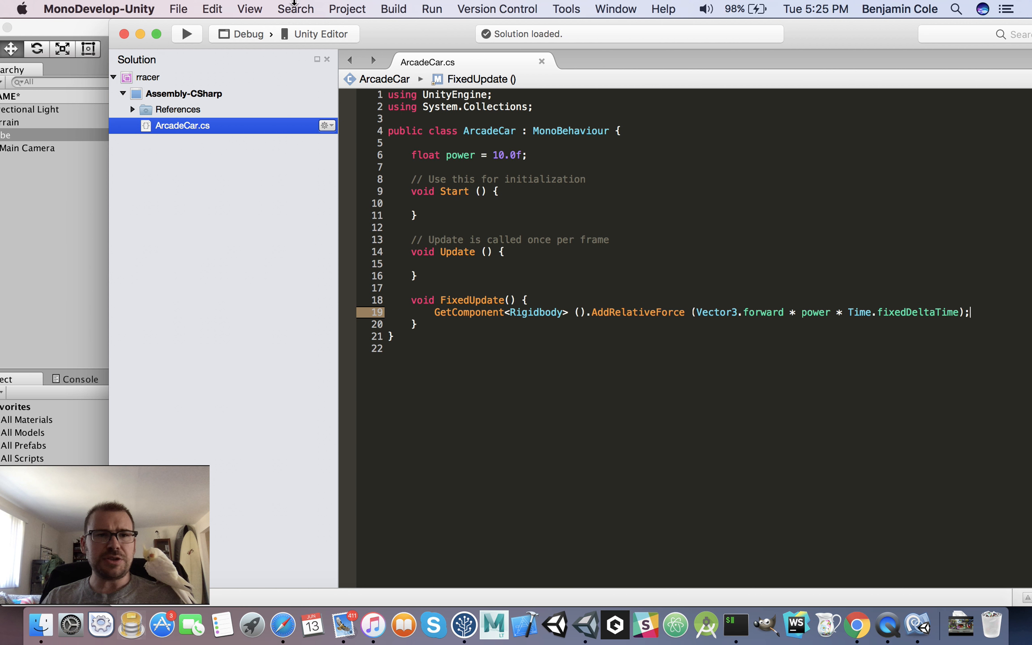
- Switch to Unity, play-test the scene with the new force code and stop playback
key("super+Tab")
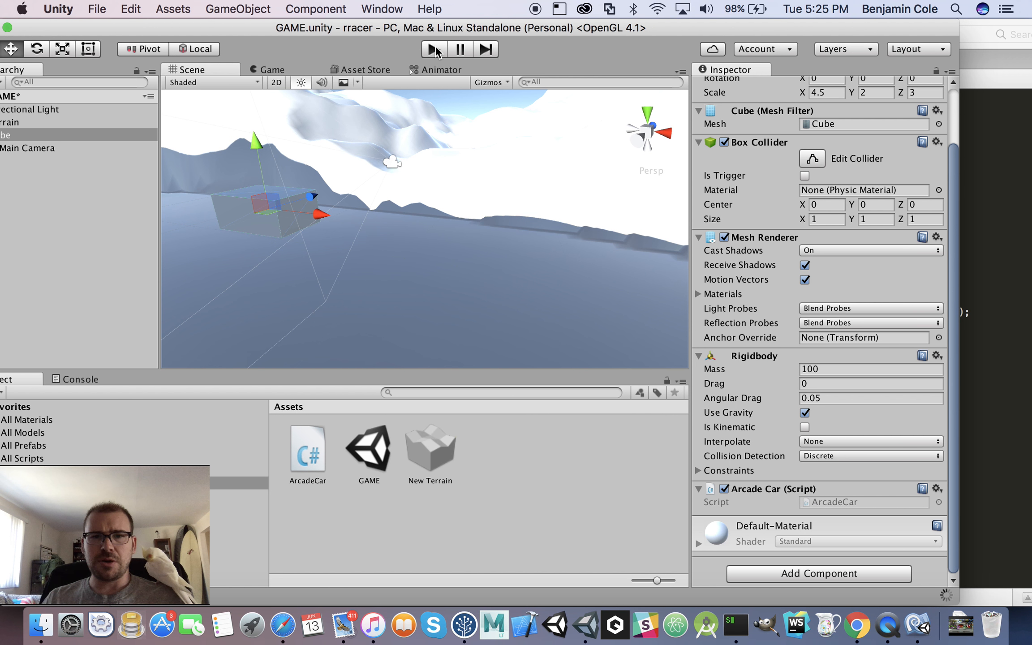
left_click(435, 49)
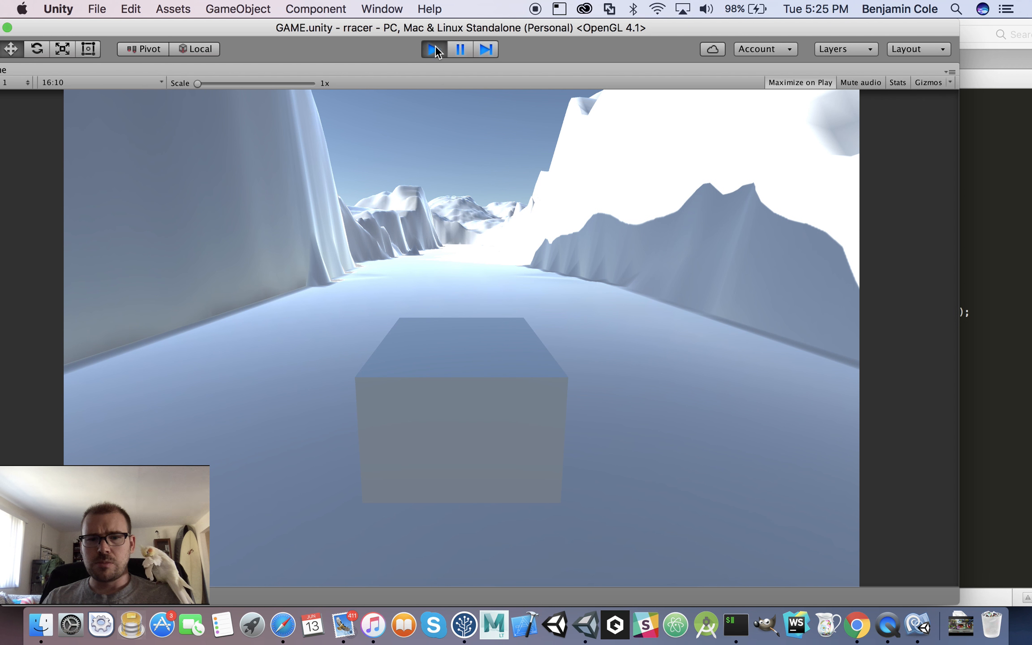
left_click(434, 49)
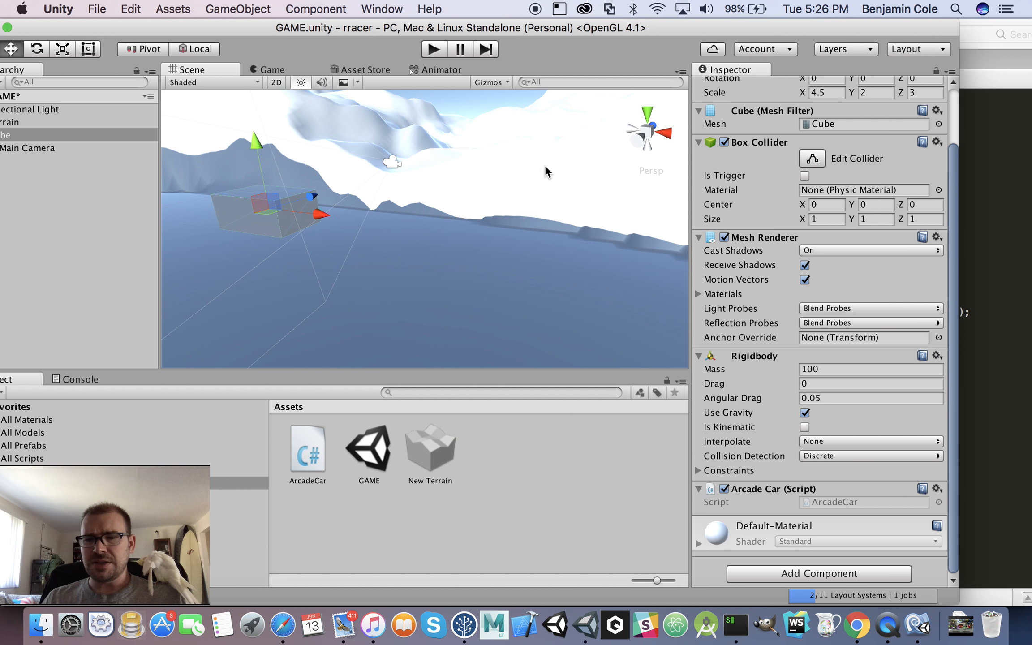
- Set the cube's Rigidbody mass to 1 and save the scene
left_click(812, 369)
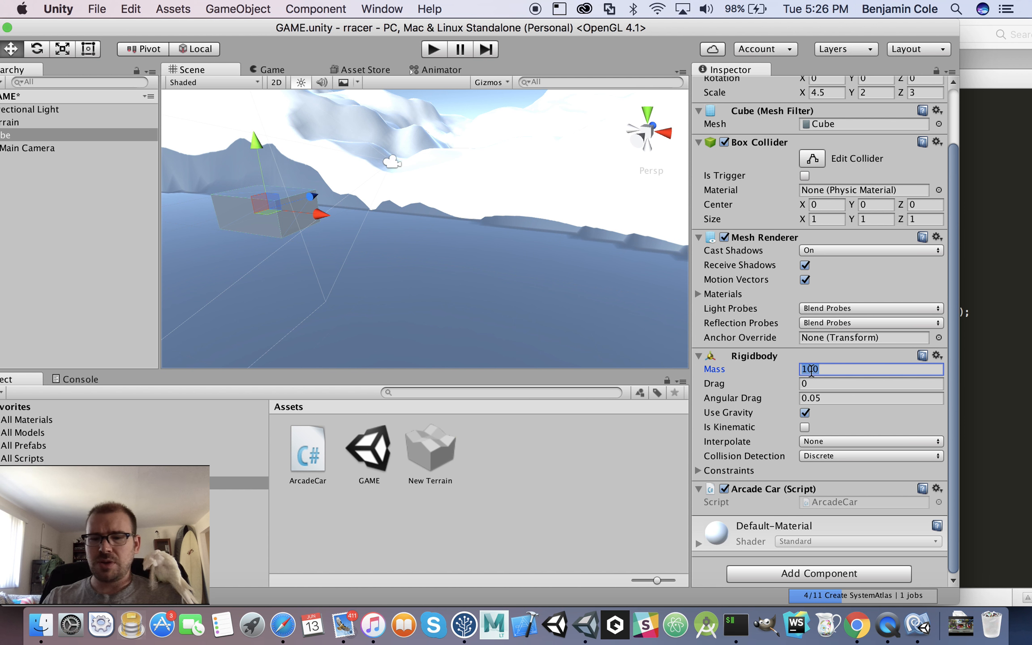
type("1")
key("super+s")
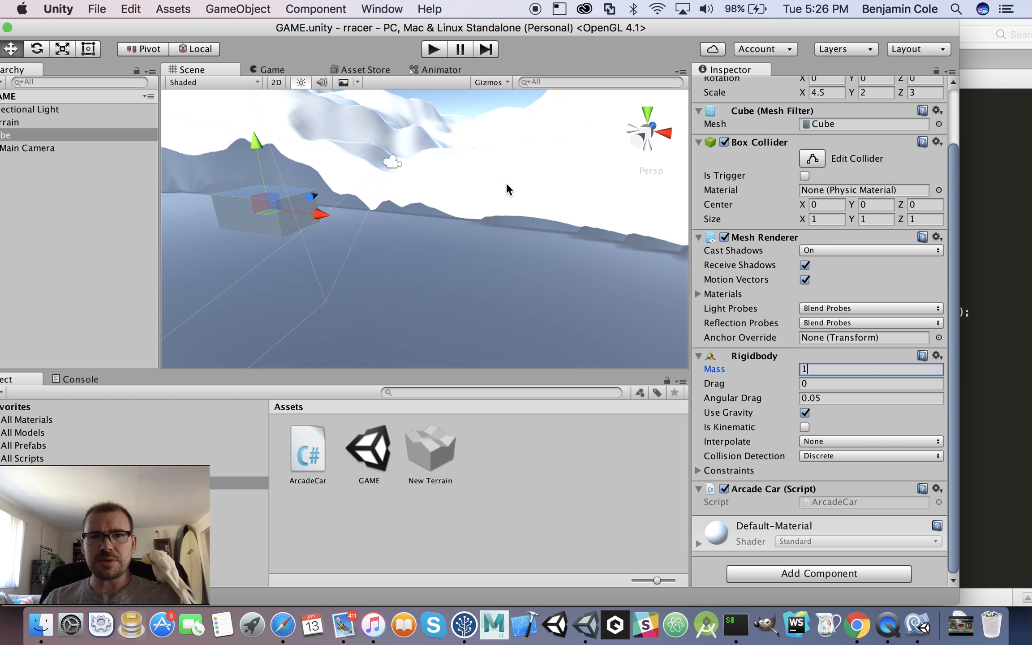
- Play-test the scene with the lighter cube, stop playback and move the Unity window so it is fully on screen
left_click(434, 53)
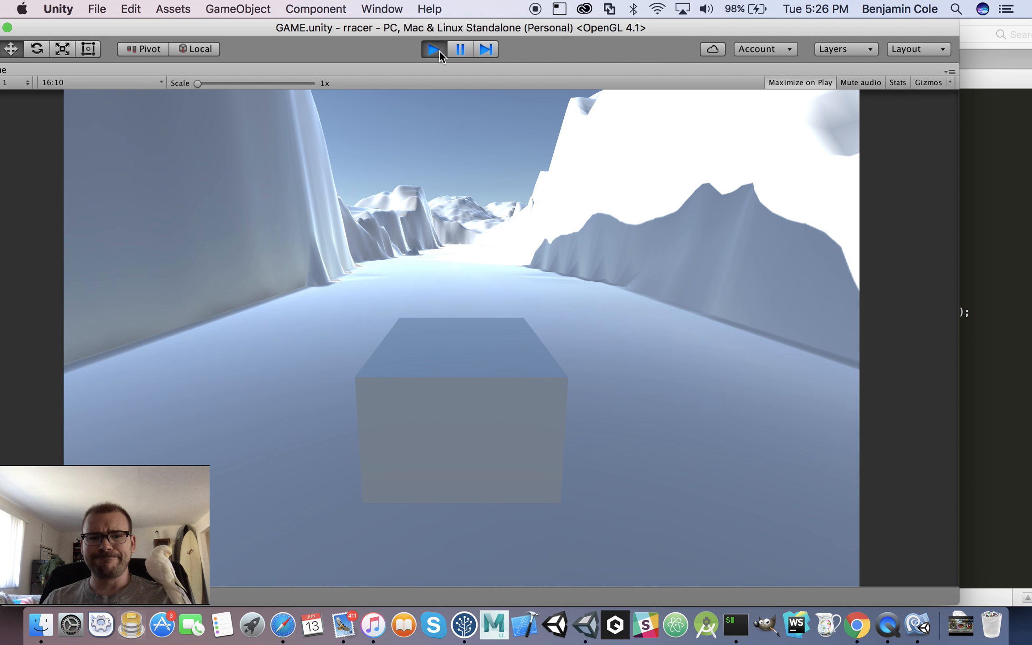
left_click(439, 50)
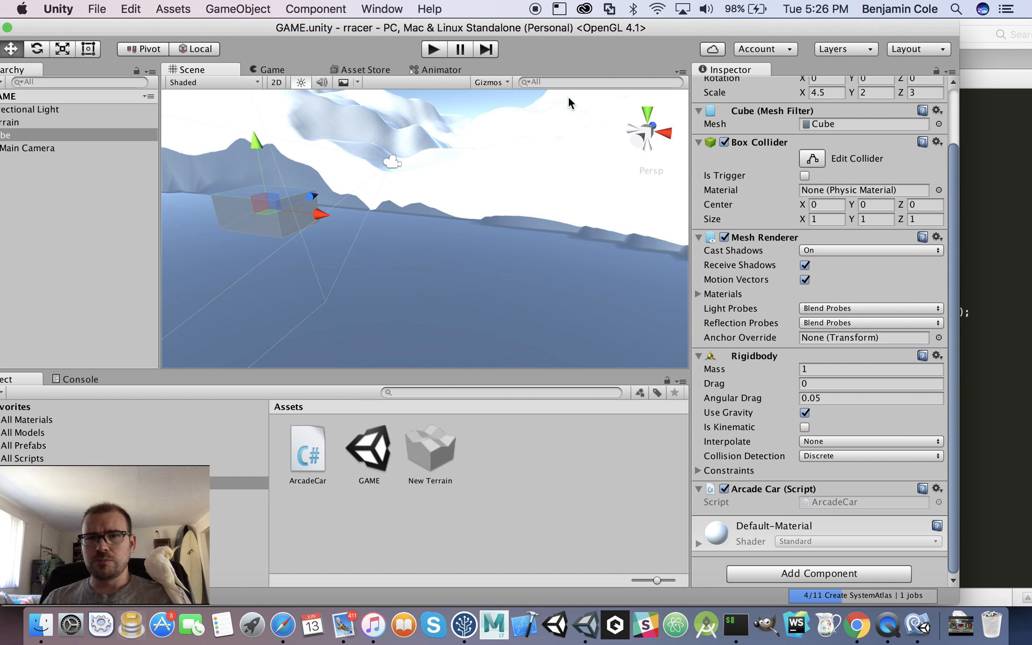
left_click_drag(511, 32, 580, 18)
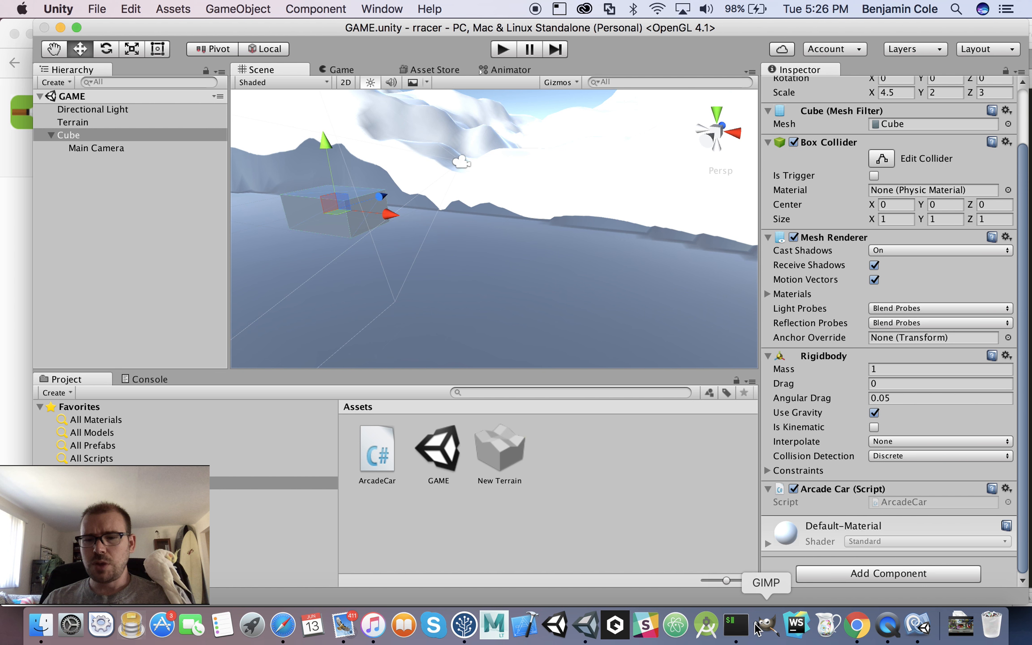
- Switch to MonoDevelop, remove the Time.fixedDeltaTime multiplication from the AddRelativeForce call in FixedUpdate, and save the script
left_click(917, 625)
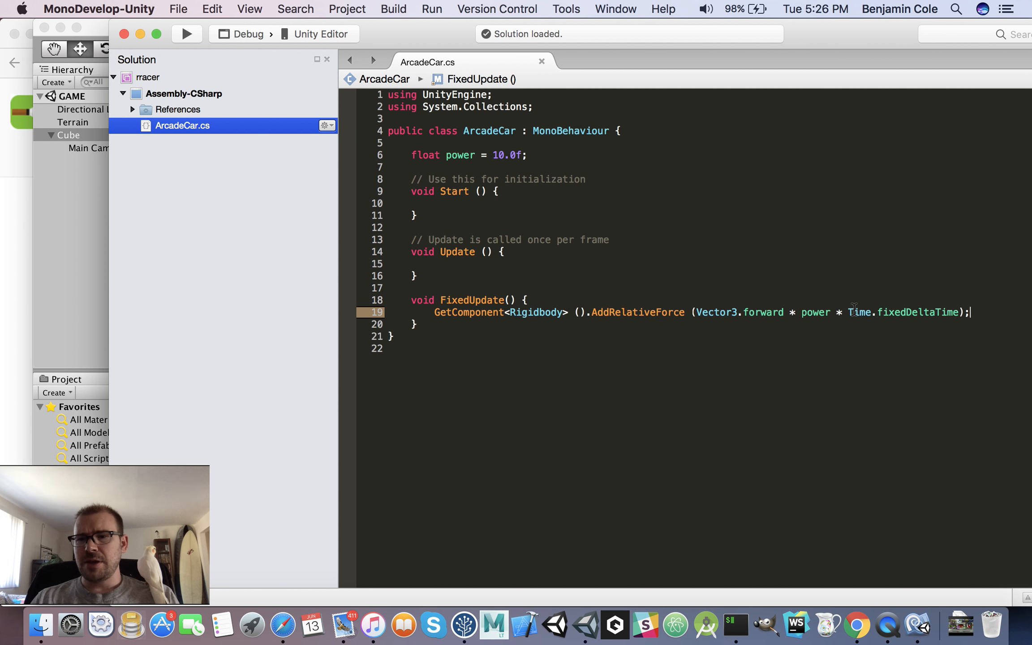
mouse_move(830, 312)
left_mouse_down()
mouse_move(962, 310)
mouse_move(826, 310)
left_mouse_up()
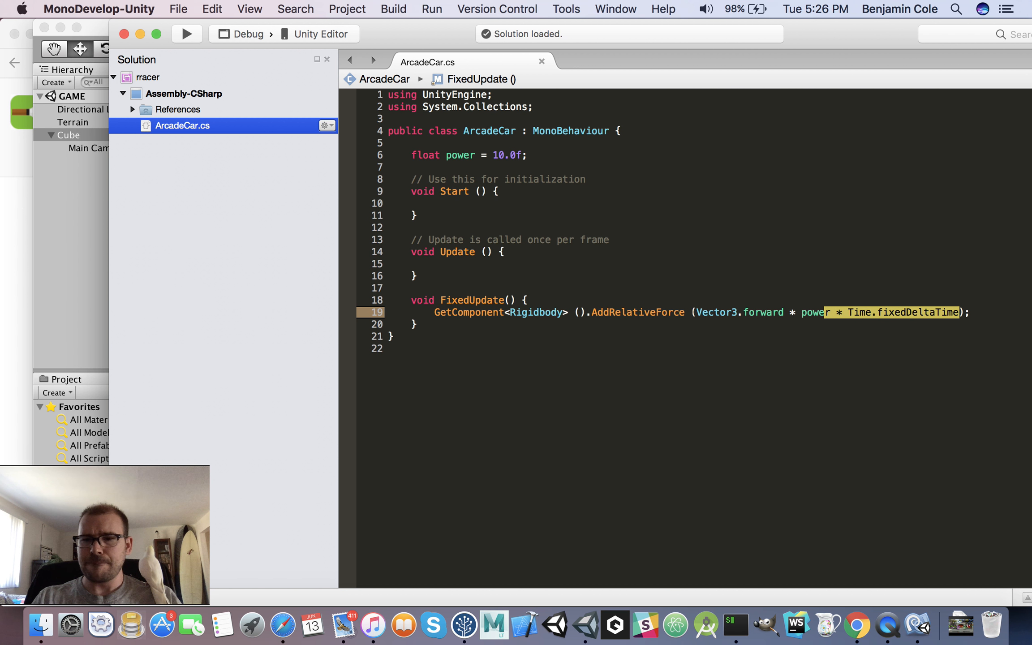
key("BackSpace")
key("super+s")
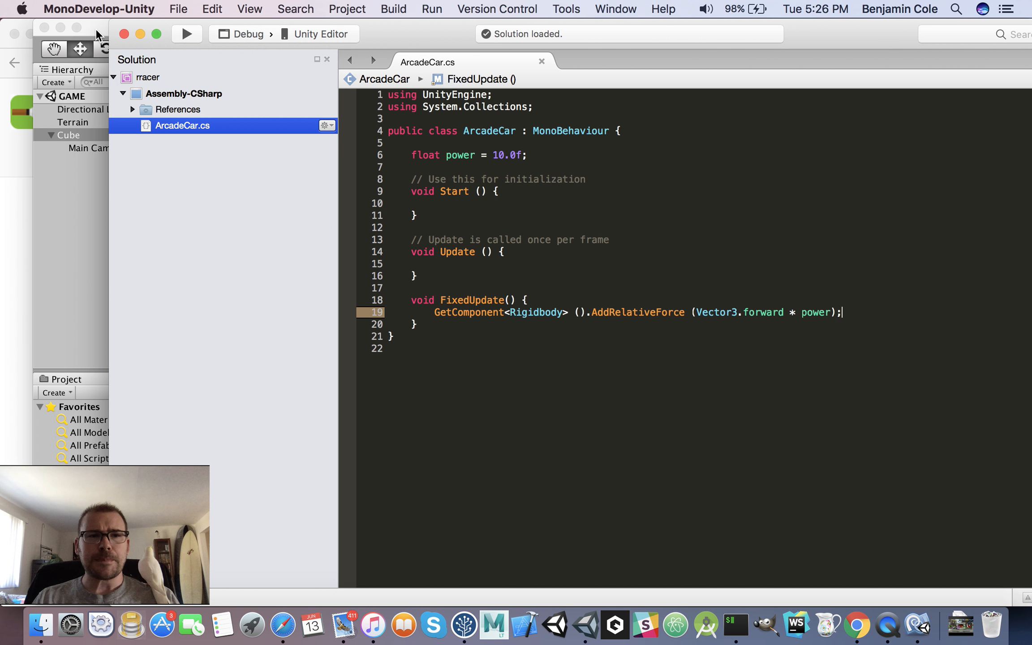
- Switch to Unity and play-test the scene twice with the edited force code, stopping playback each time
left_click(97, 35)
left_click(502, 49)
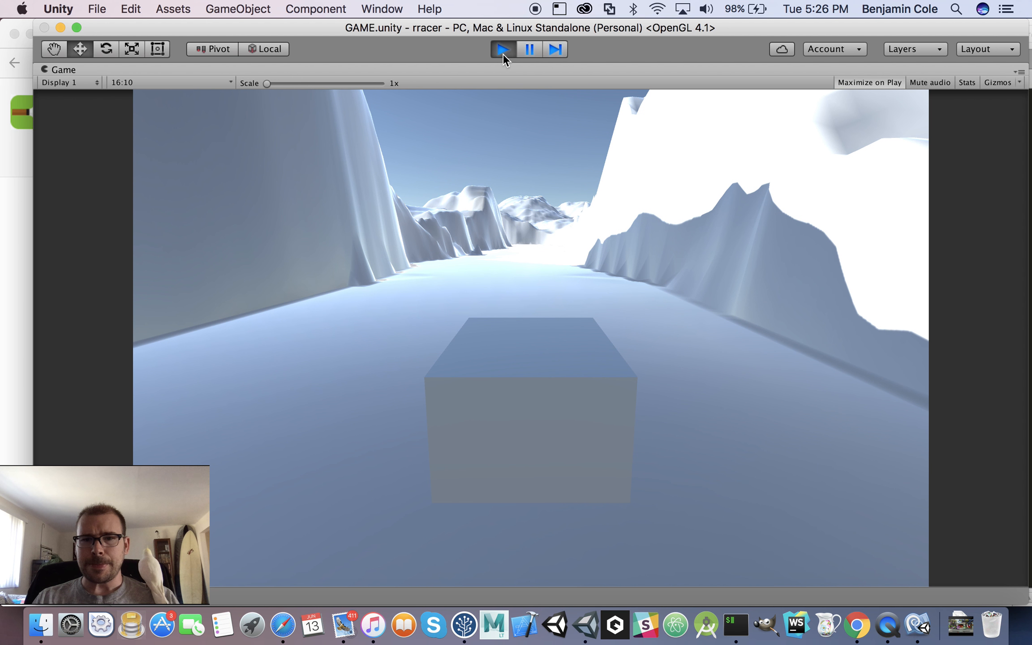
left_click(502, 50)
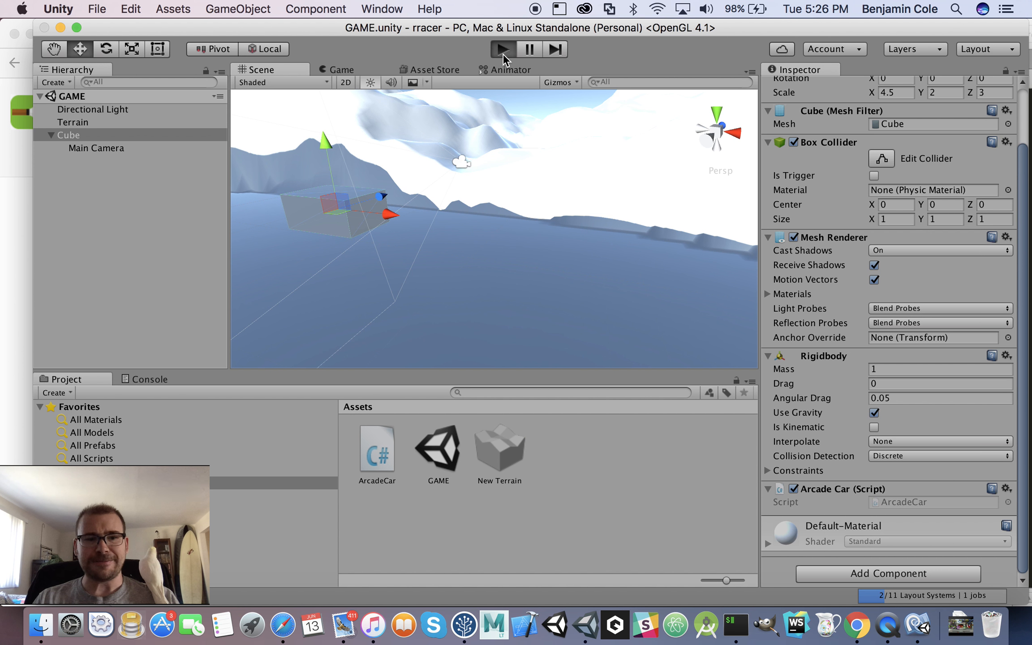
left_click(502, 50)
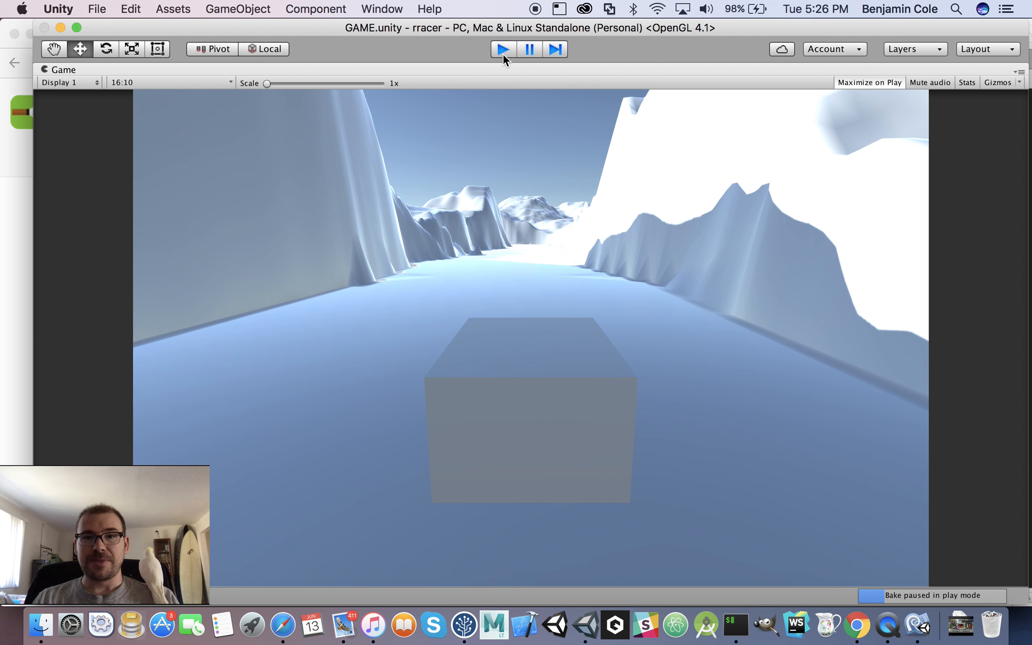
left_click(502, 54)
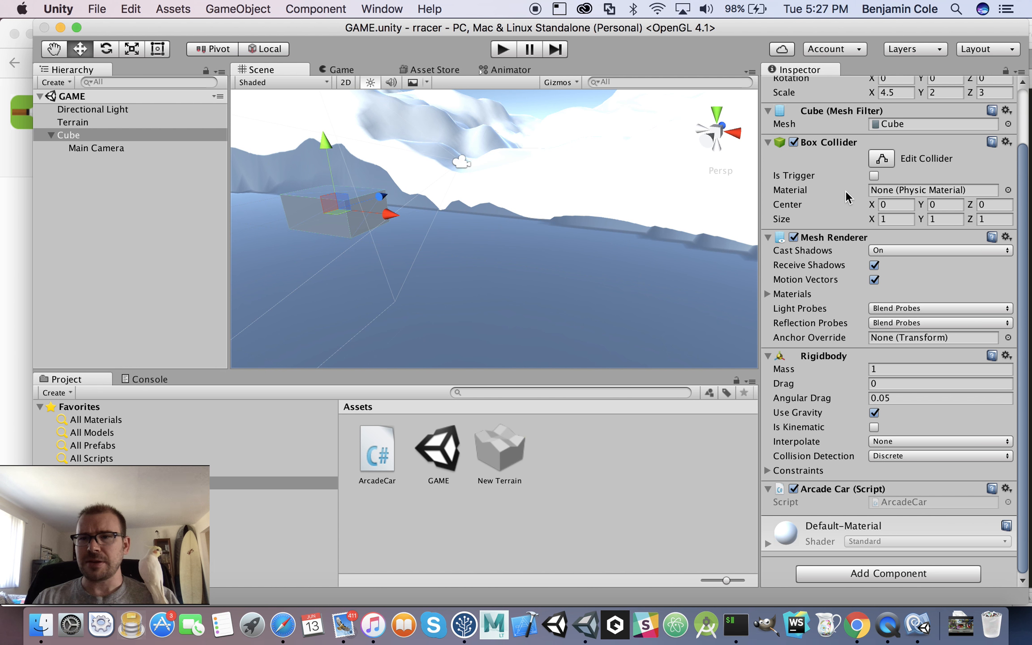
- Set the cube's scale to 3 on X and 4.5 on Z
scroll(846, 197, "up", 3)
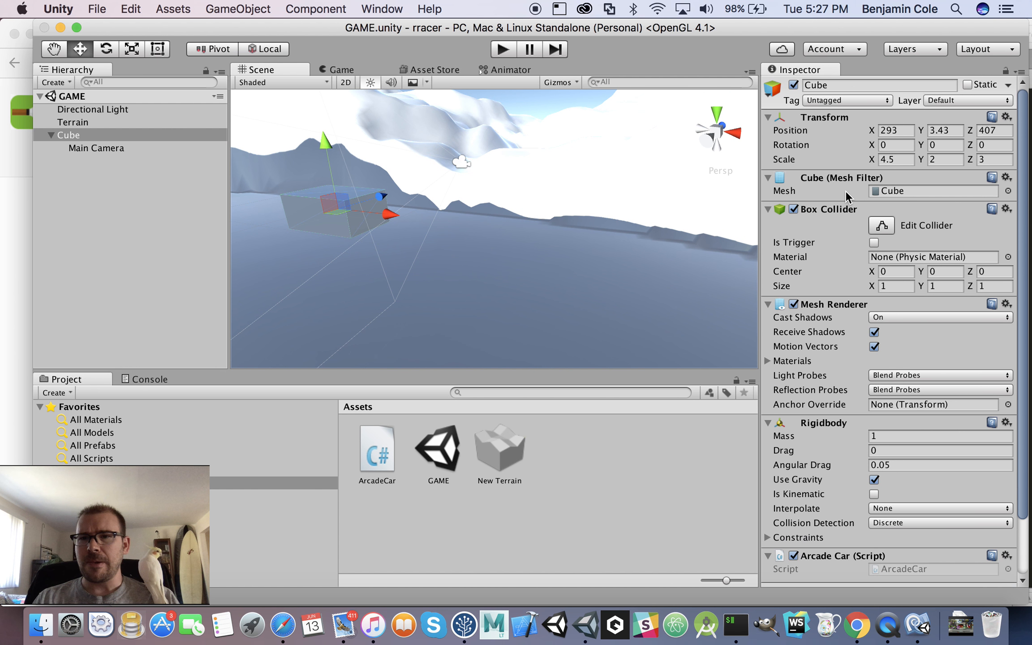
left_click(896, 158)
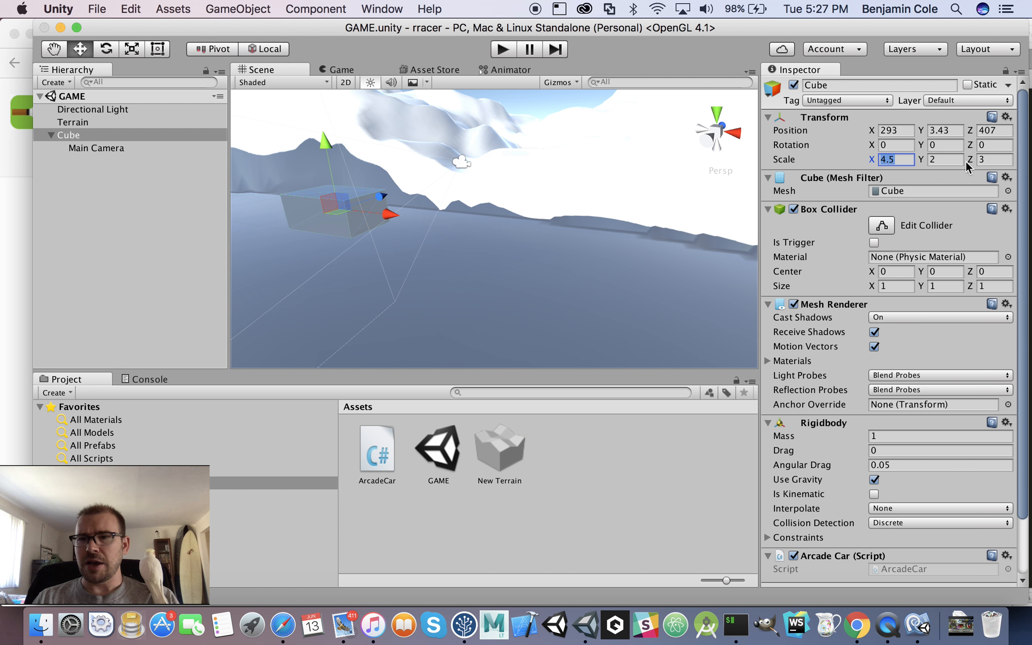
type("2")
left_click(998, 159)
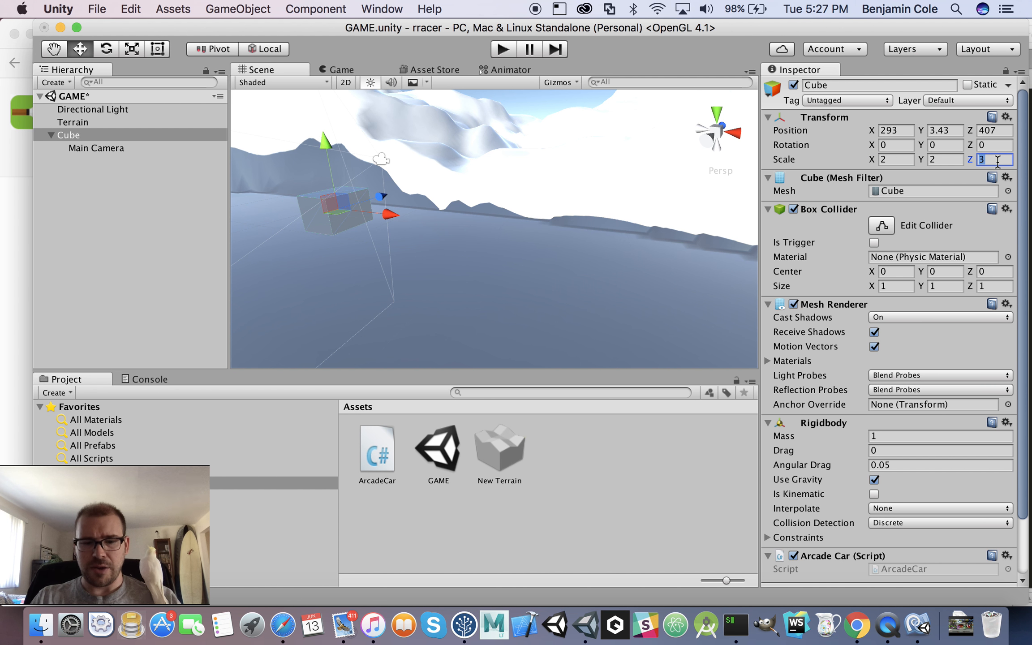
type("4.5")
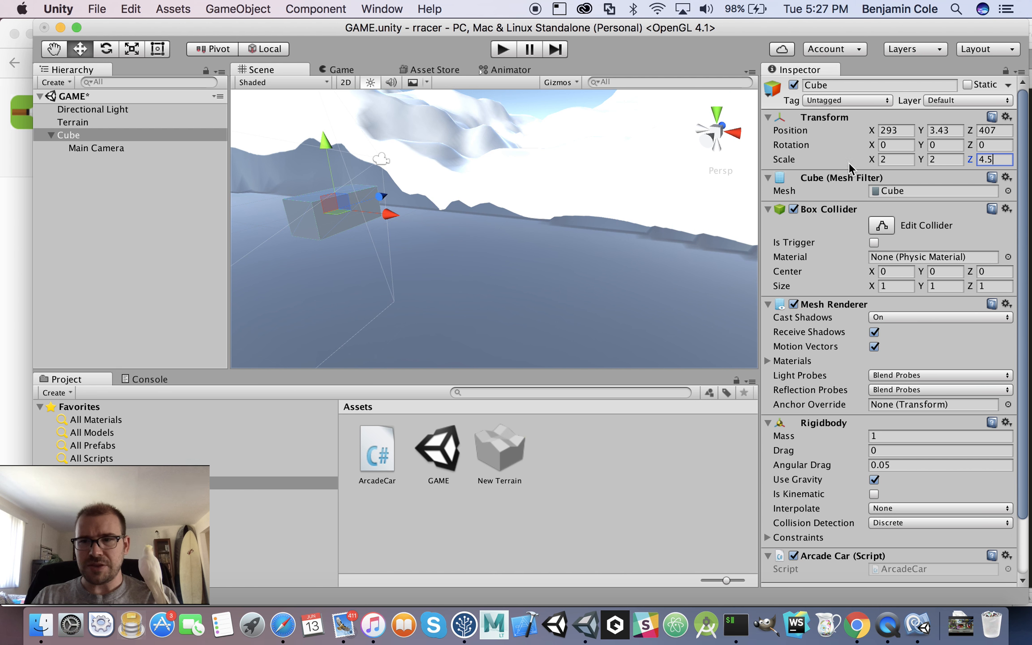
left_click(904, 159)
type("3")
- Rotate the cube about its vertical axis, setting its Y rotation to 90
left_click(106, 49)
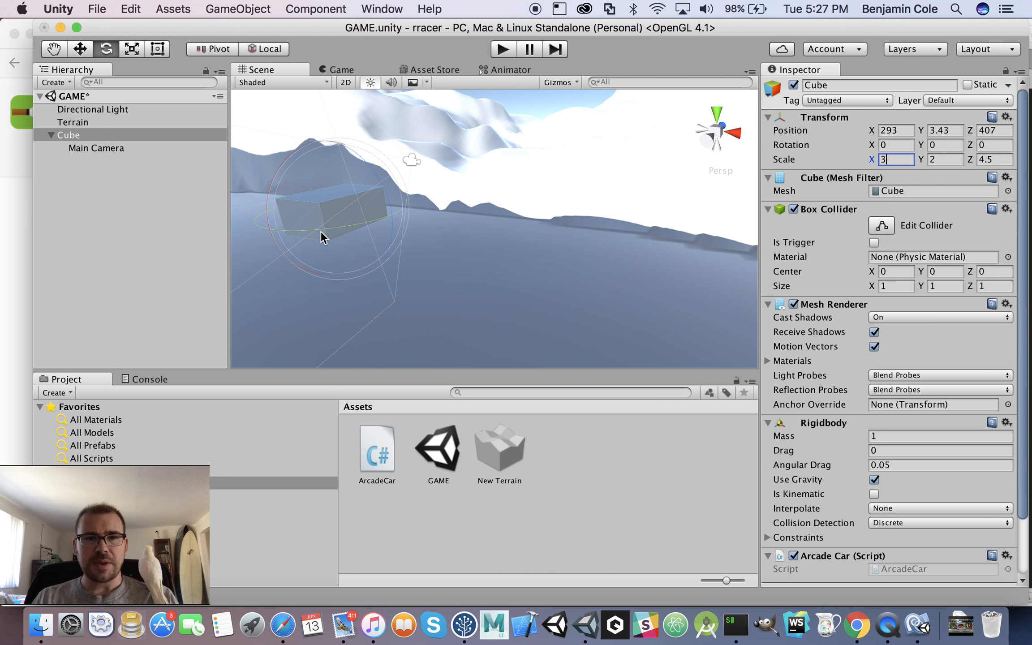
left_click_drag(288, 193, 364, 211, "alt")
left_click_drag(320, 244, 381, 216)
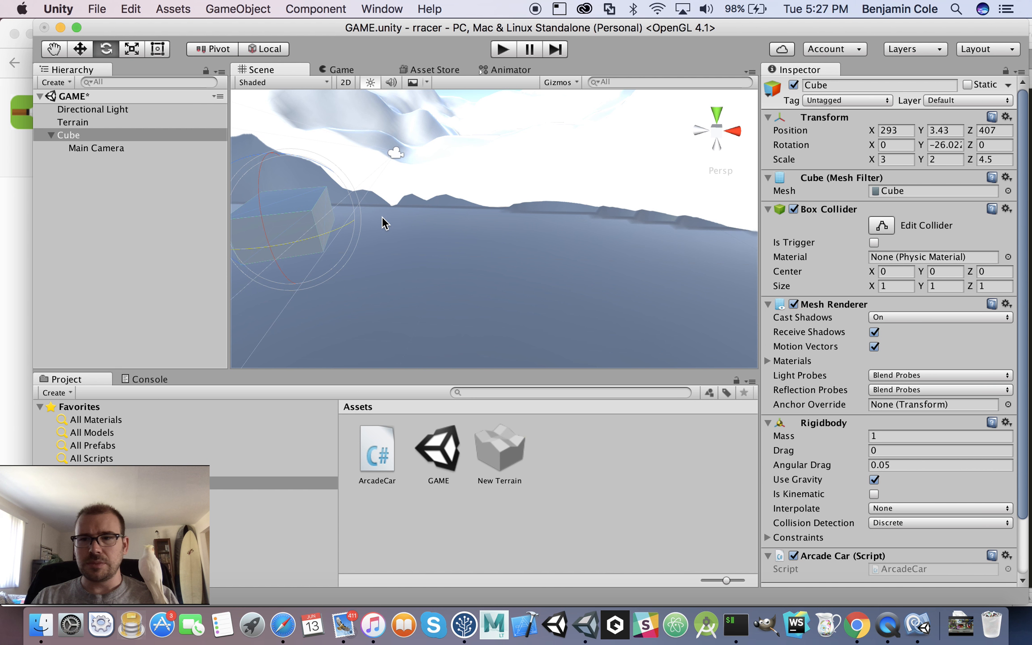
left_click(940, 142)
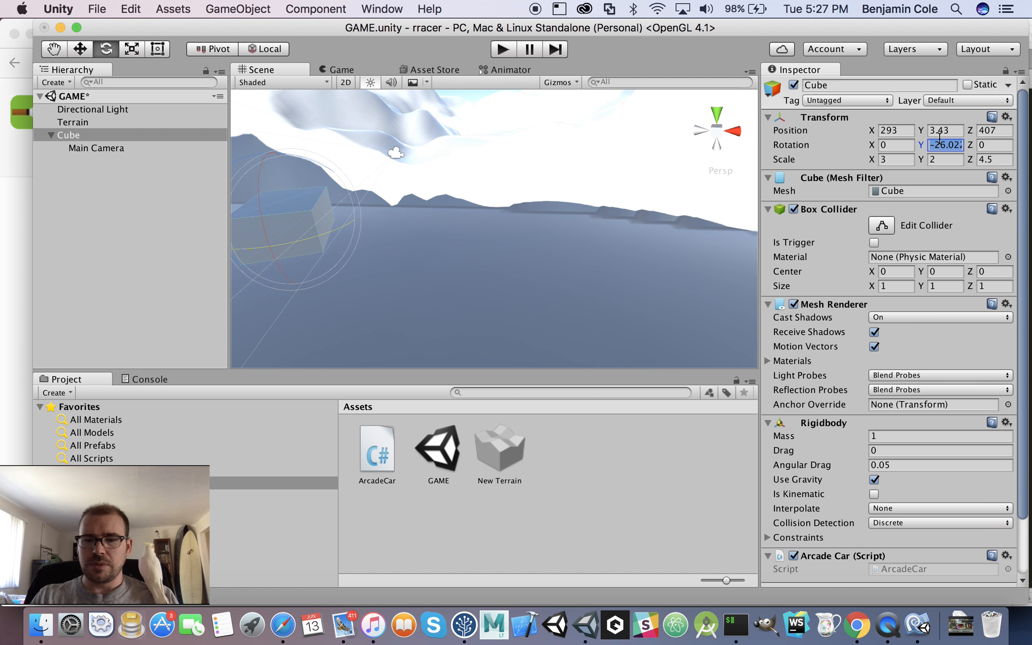
type("90")
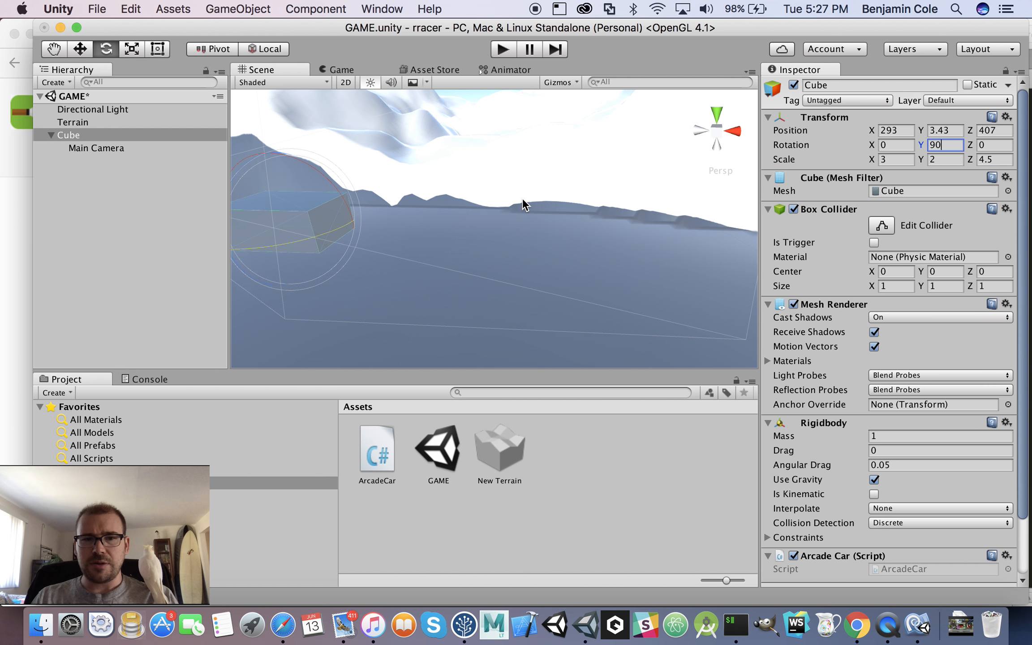
- Select the Main Camera and set its X and Y rotation to 0
left_click_drag(523, 204, 360, 222, "alt")
key("w")
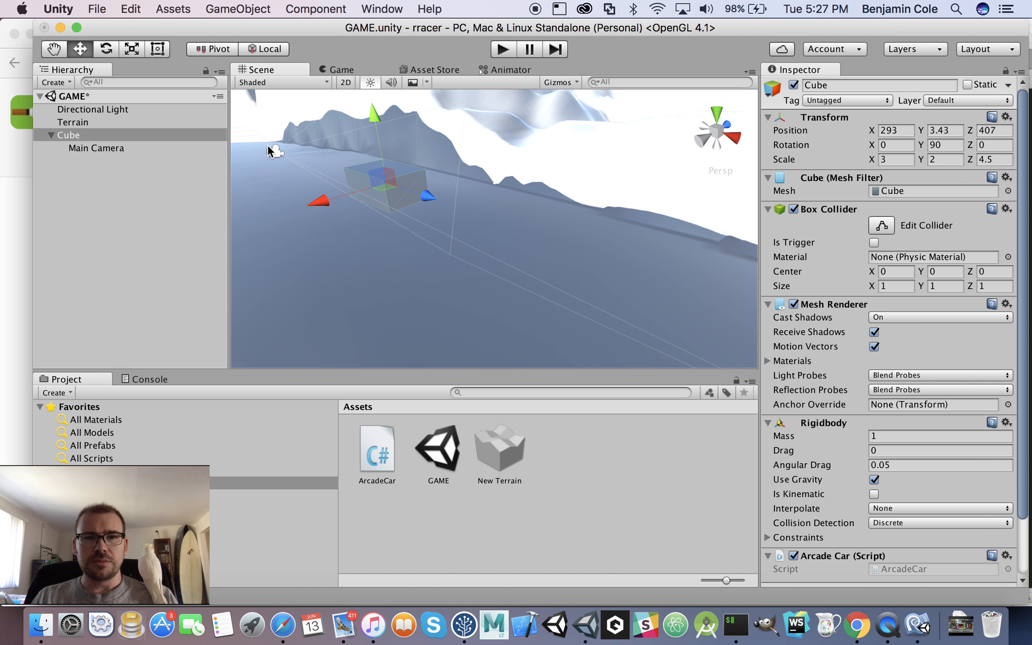
left_click(269, 144)
left_click(269, 145)
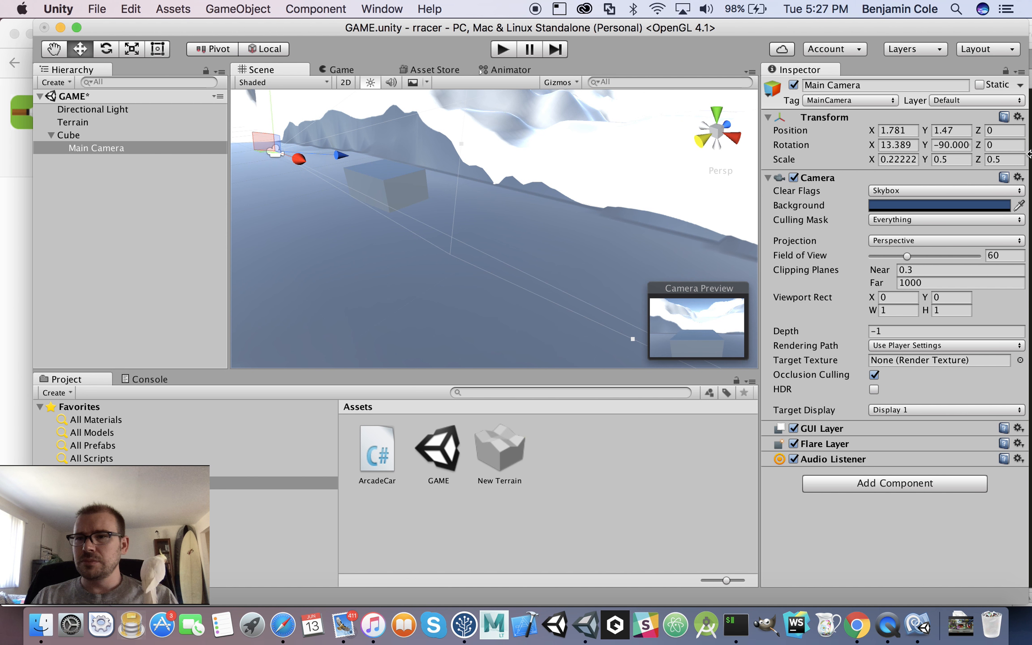
left_click(963, 144)
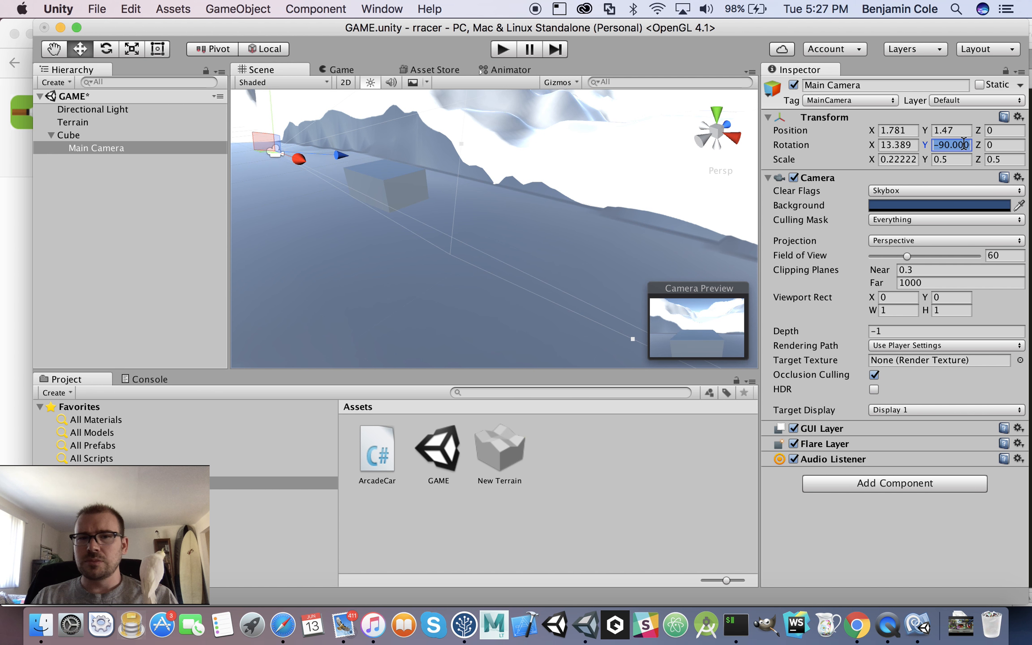
type("0")
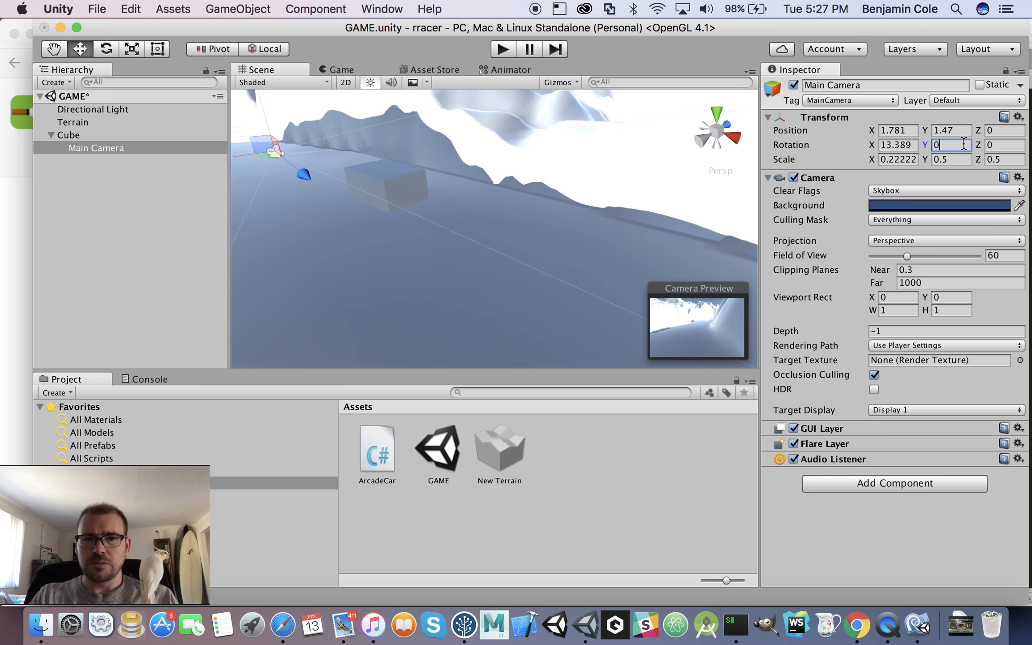
left_click(912, 145)
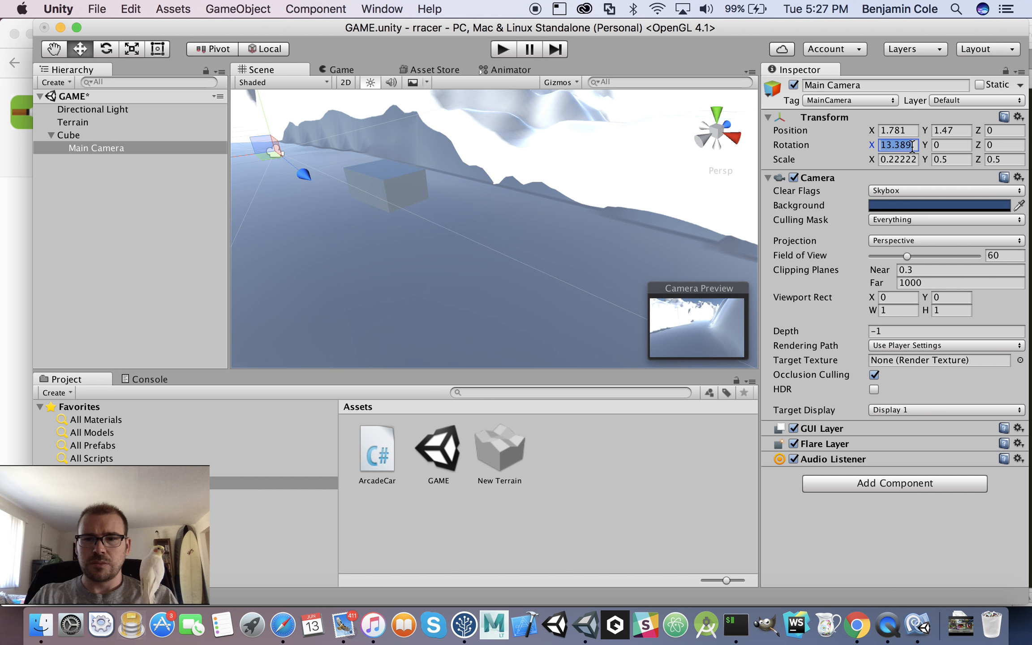
type("0")
- Set the Main Camera's X and Y position to 0 so it is centred on the cube
left_click_drag(502, 202, 332, 141, "alt")
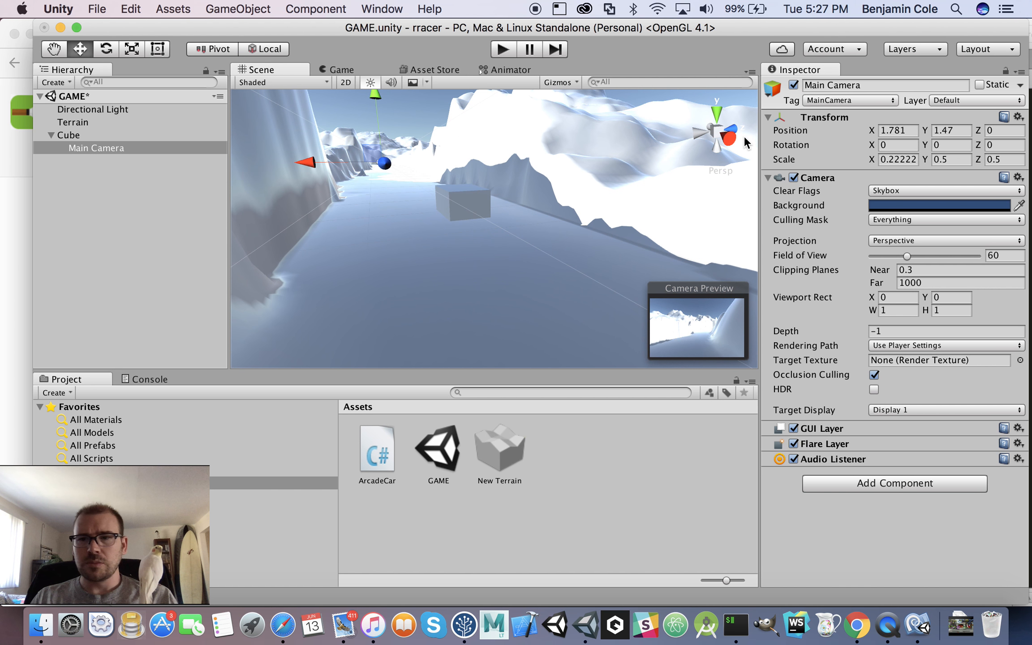
left_click(899, 131)
type("0")
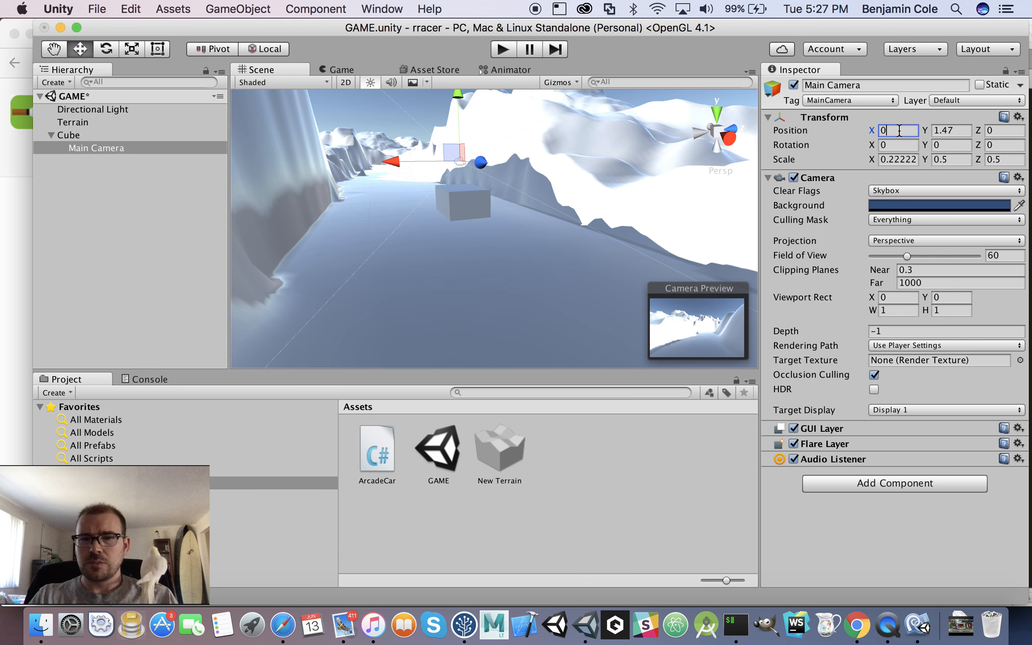
left_click(949, 130)
type("0")
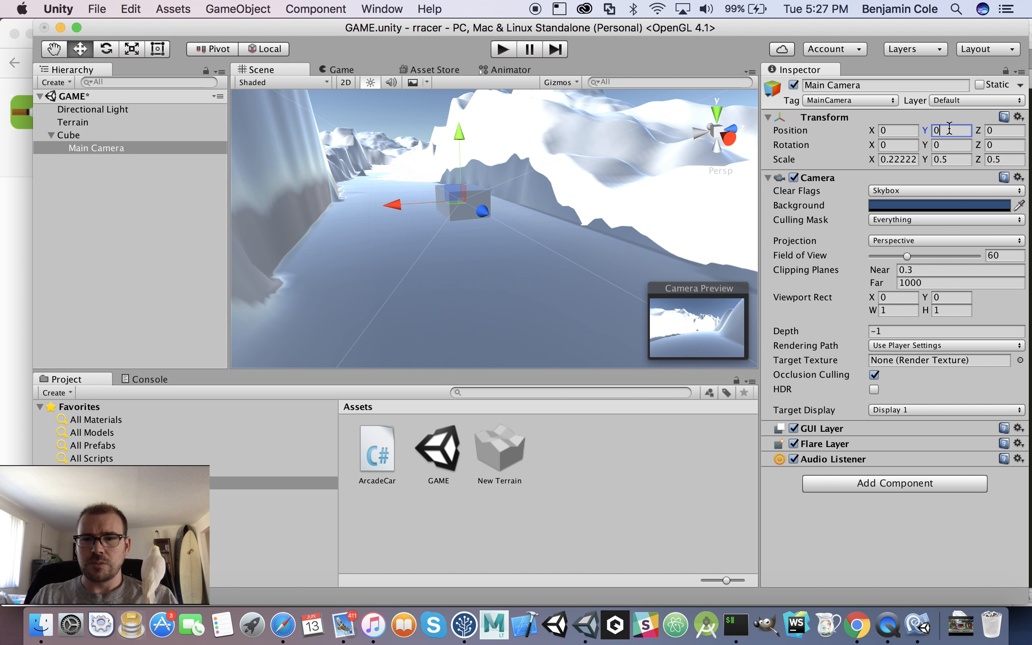
- Select the cube and set its Y rotation to -90 to turn its forward axis down the track
left_click_drag(424, 230, 612, 281, "alt")
mouse_move(478, 249)
left_mouse_down("alt")
mouse_move(518, 369)
mouse_move(477, 304)
mouse_move(578, 348)
mouse_move(464, 310)
mouse_move(492, 164)
mouse_move(527, 149)
mouse_move(497, 228)
mouse_move(482, 233)
left_mouse_up("alt")
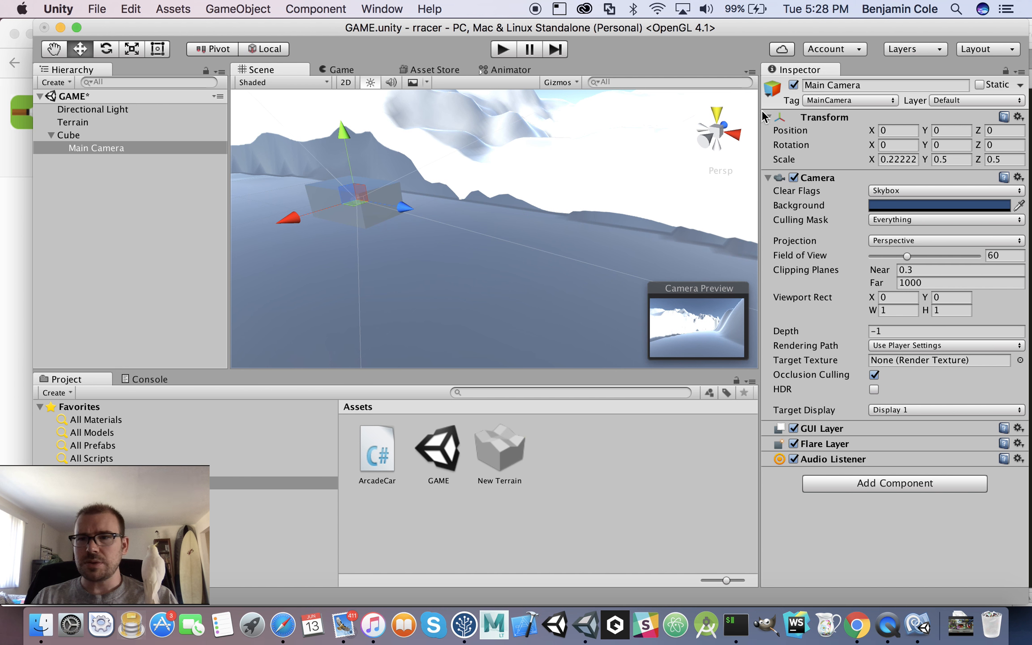
left_click(313, 190)
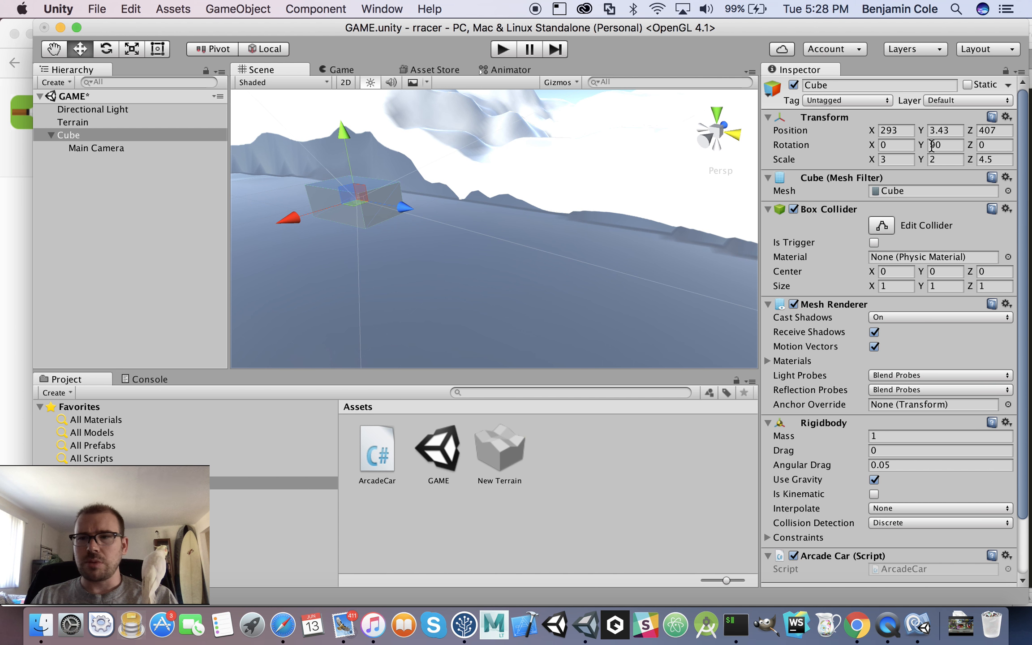
left_click(932, 145)
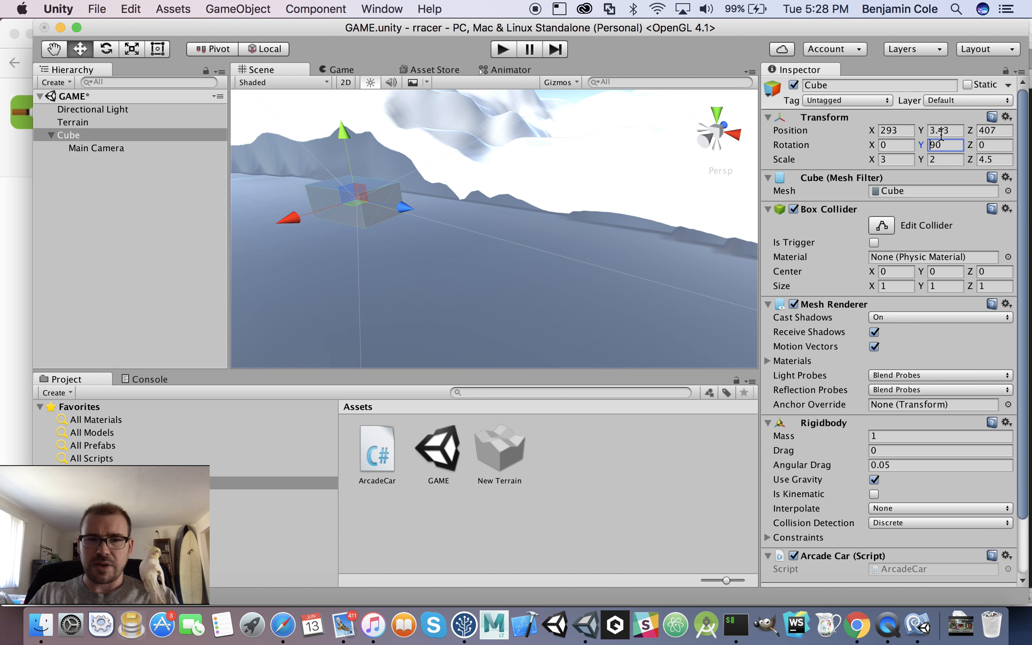
type("-")
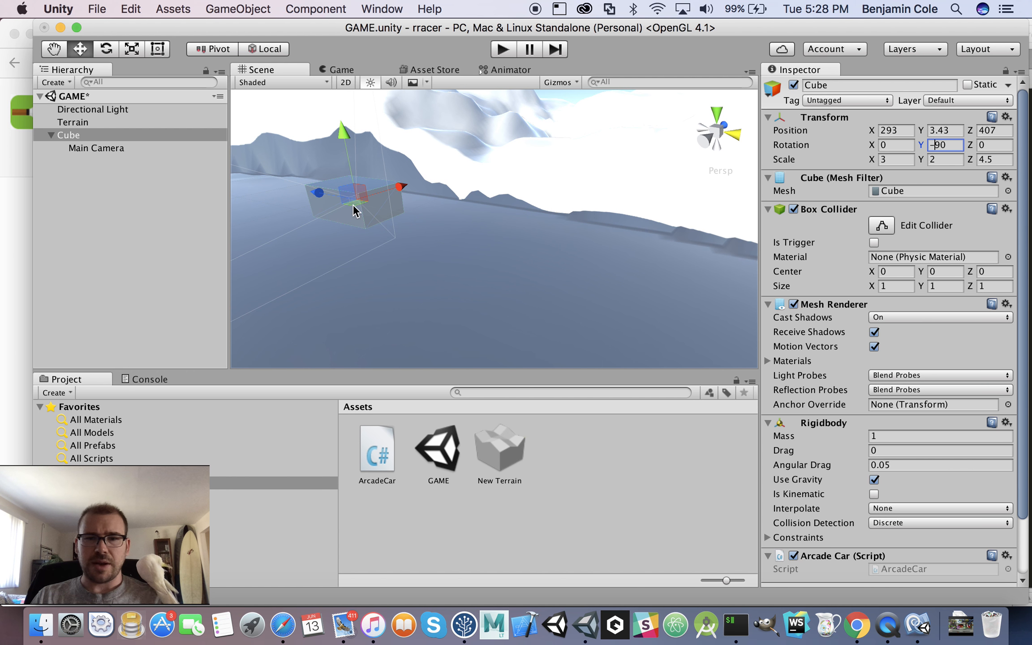
- Move the Main Camera backward behind the cube to a Z position of about -1.39
left_click_drag(358, 214, 386, 248, "alt")
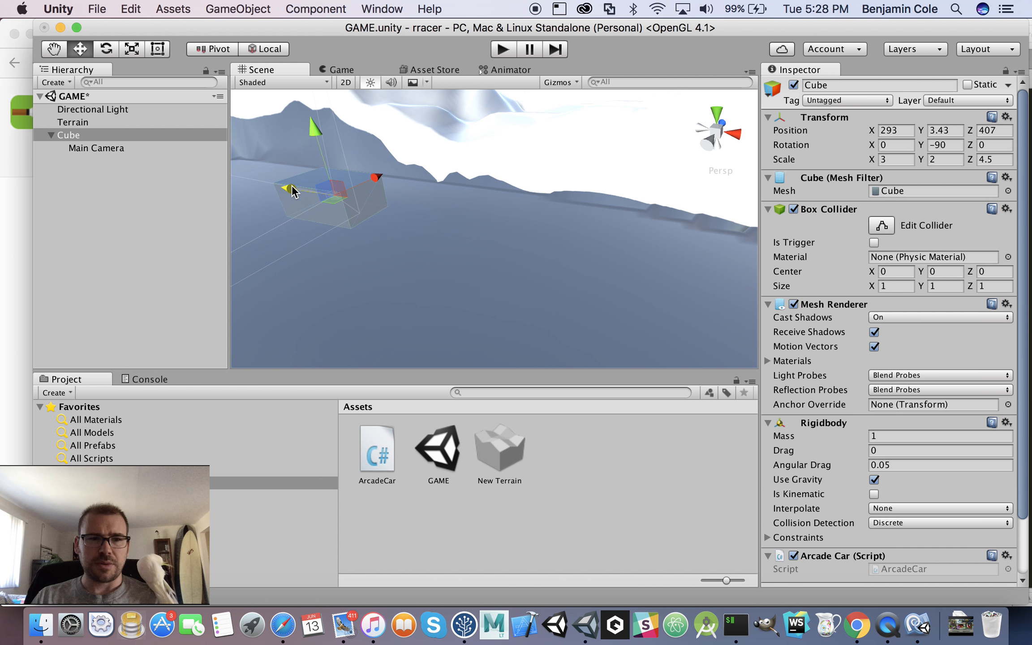
left_click_drag(292, 186, 380, 204)
left_click(102, 150)
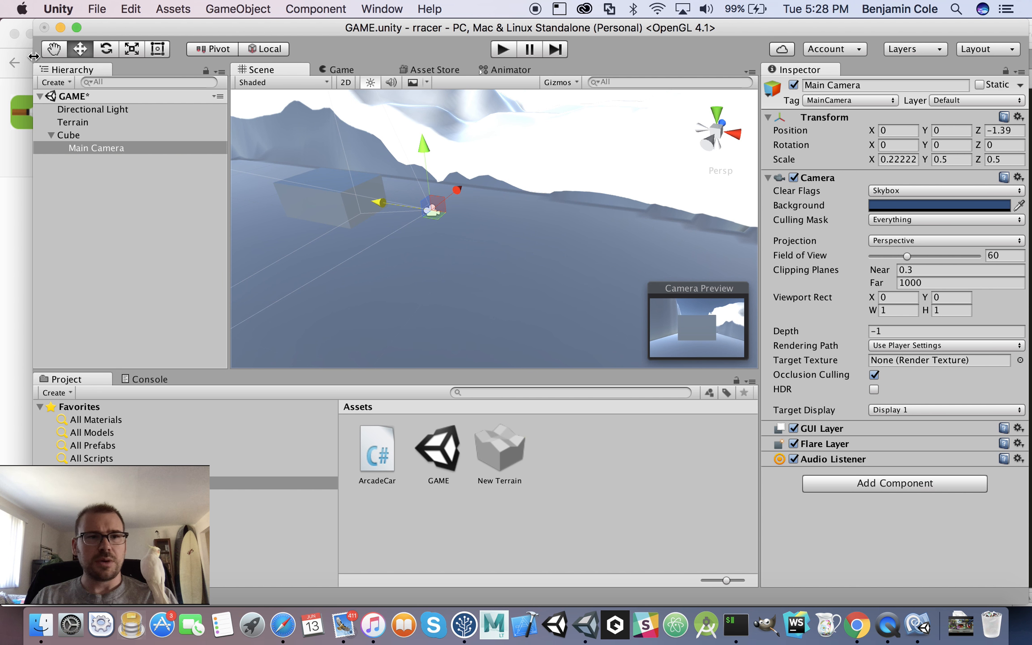
- Tilt the Main Camera down to about 21.8 degrees on X, then move it to about Y 1.73, Z -1.41
left_click(109, 50)
left_click_drag(479, 180, 440, 137)
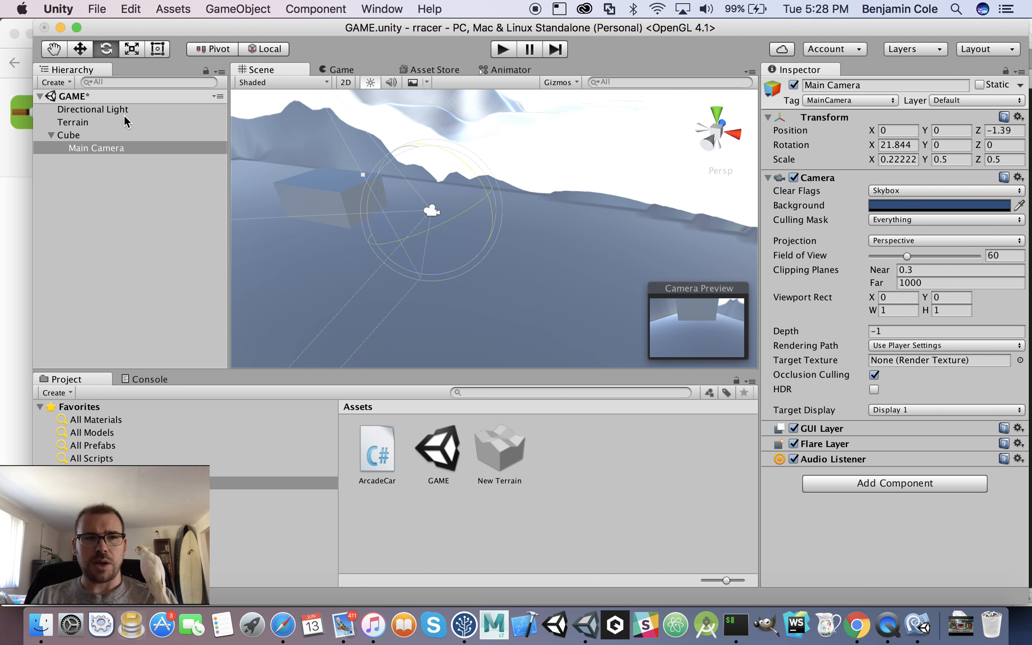
left_click(80, 56)
left_click_drag(405, 147, 383, 90)
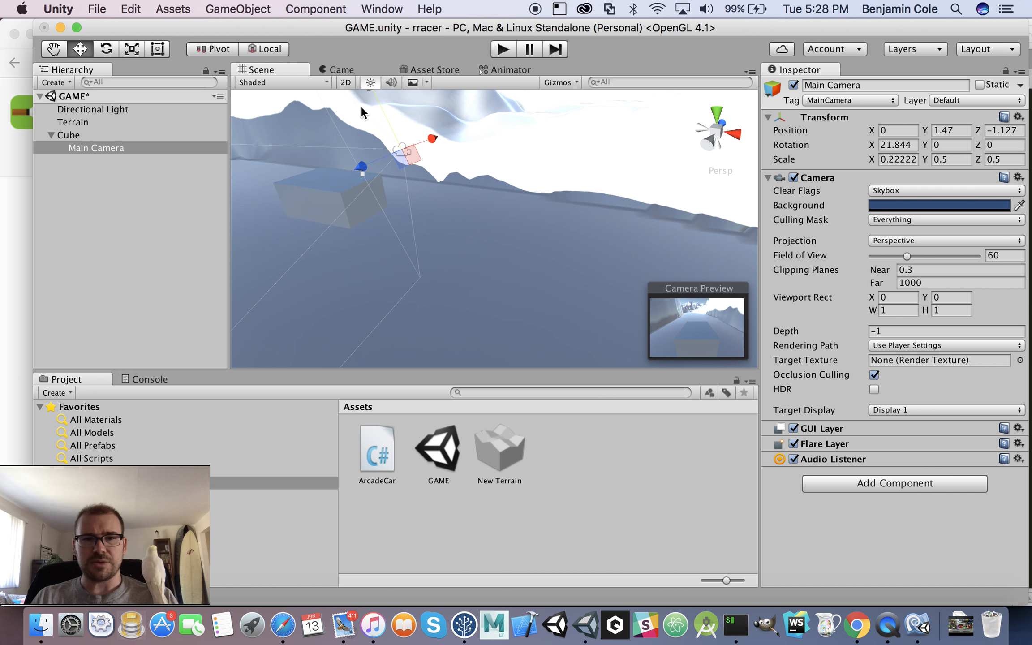
left_click_drag(361, 165, 382, 162)
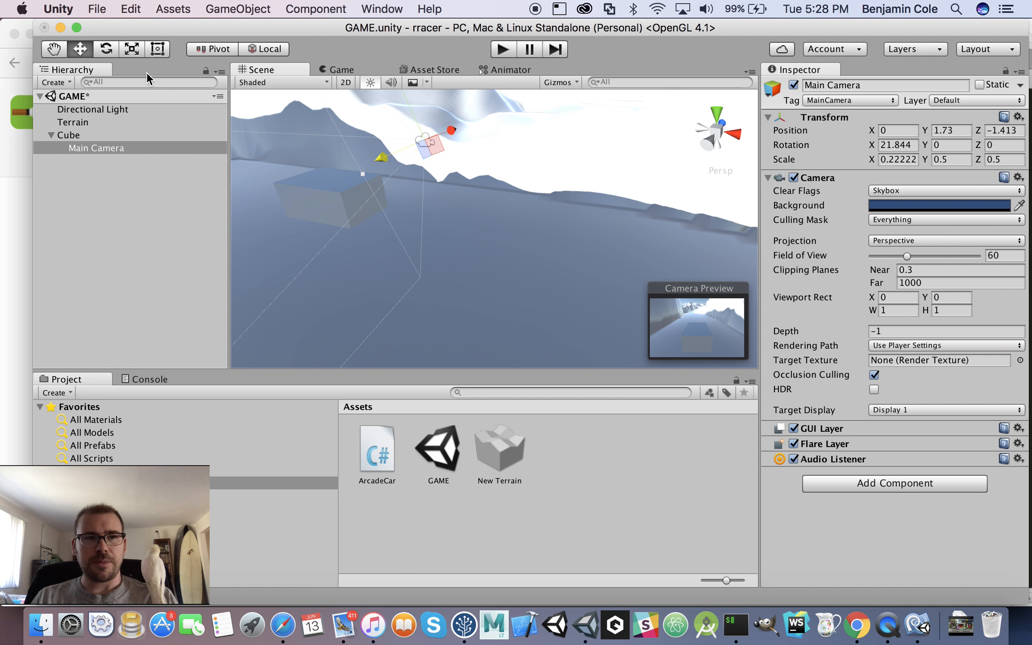
- Reduce the Main Camera's downward tilt to about 15.4 degrees and lower it to about Y 1.3, Z -1.47
left_click(109, 48)
left_click_drag(473, 97, 477, 118)
left_click(80, 48)
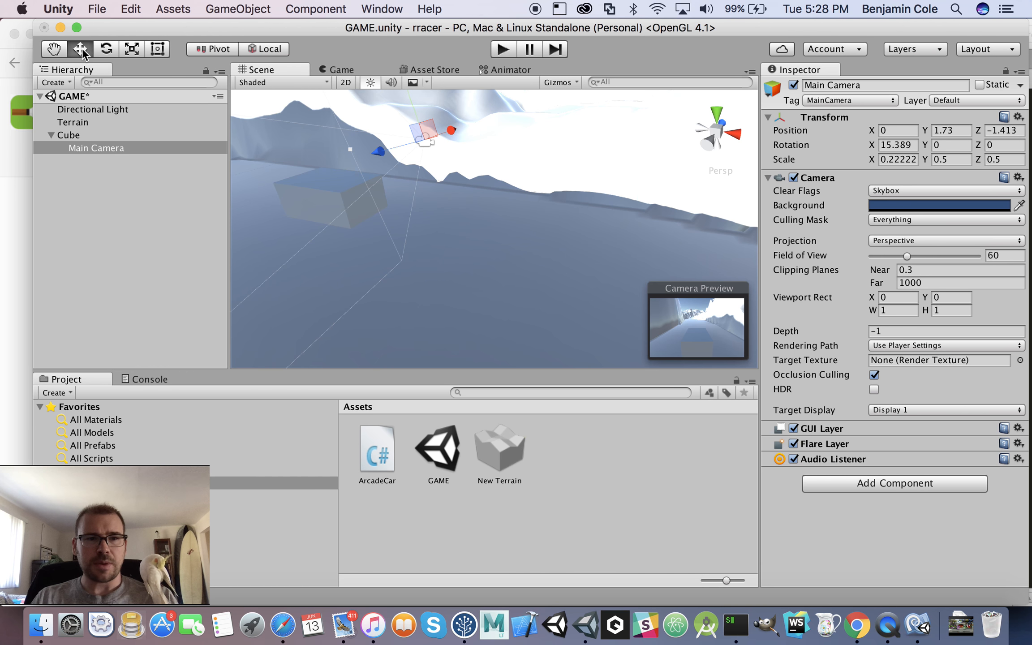
scroll(353, 144, "down", 3)
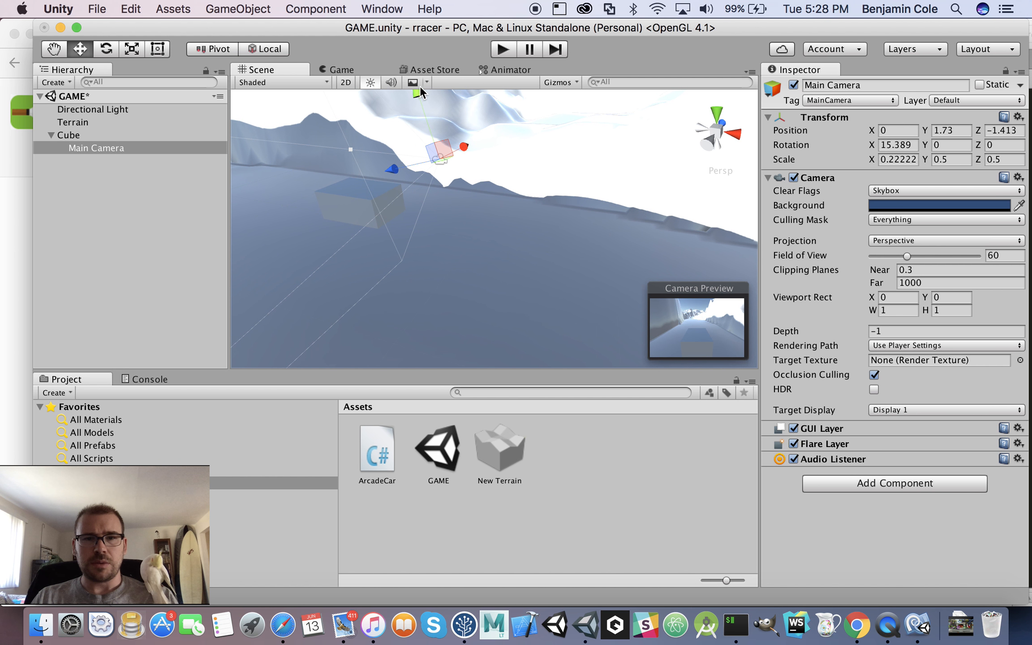
left_click_drag(417, 96, 423, 109)
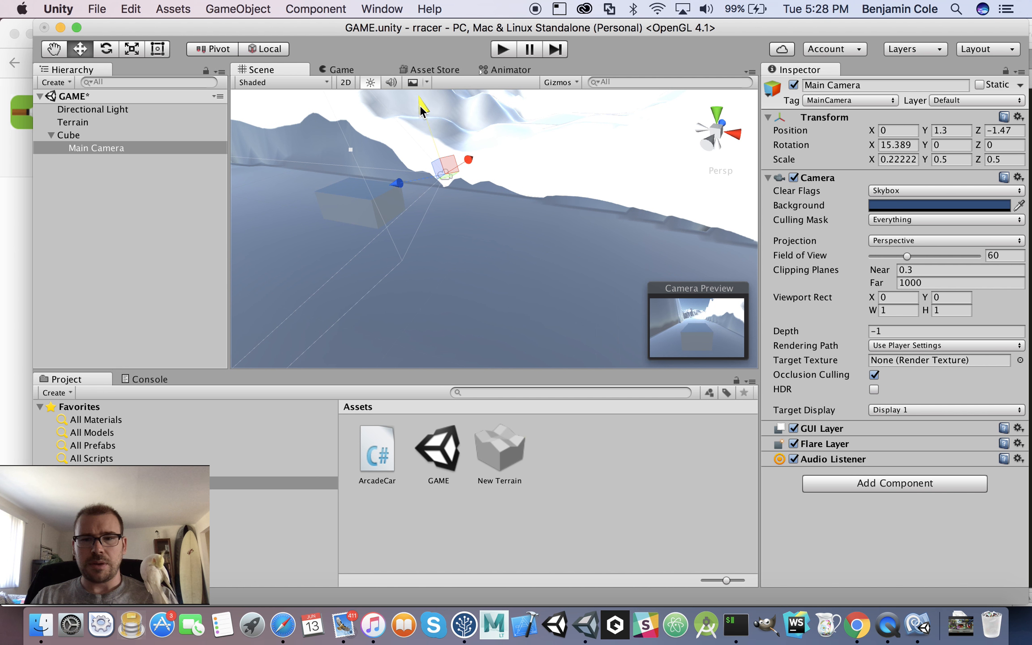
- Play-test the scene through the repositioned chase camera, stop the test, and save the GAME scene
left_click(502, 51)
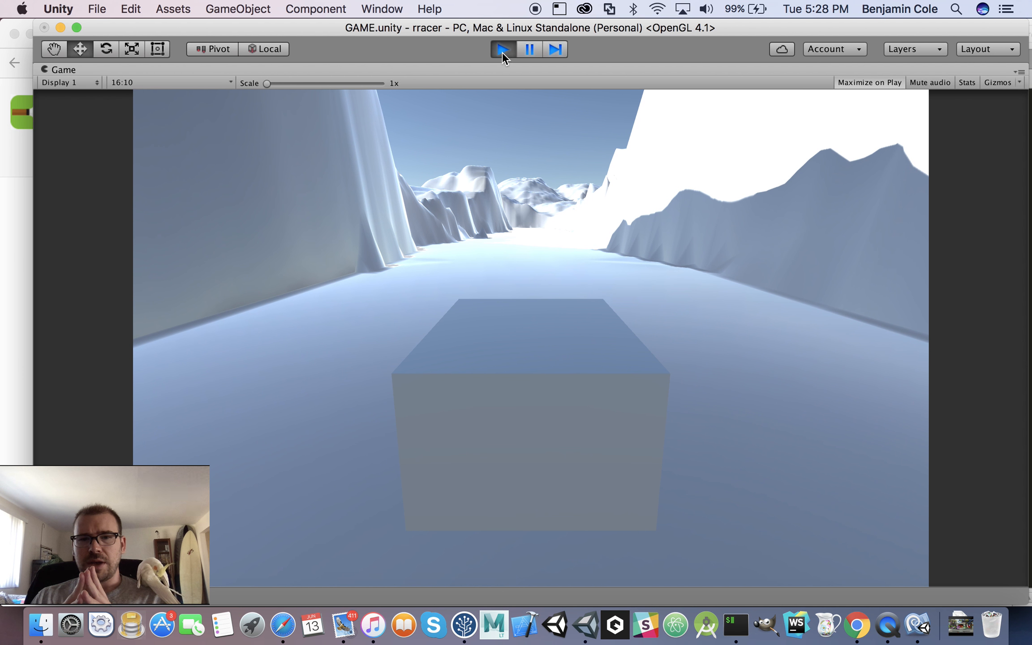
left_click(502, 51)
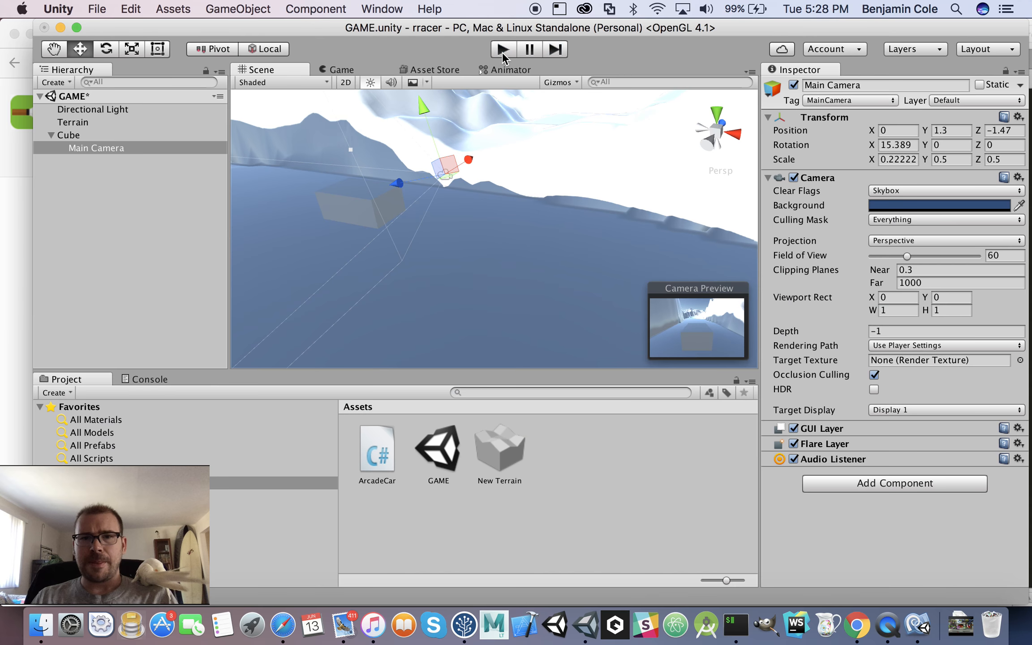
key("super+s")
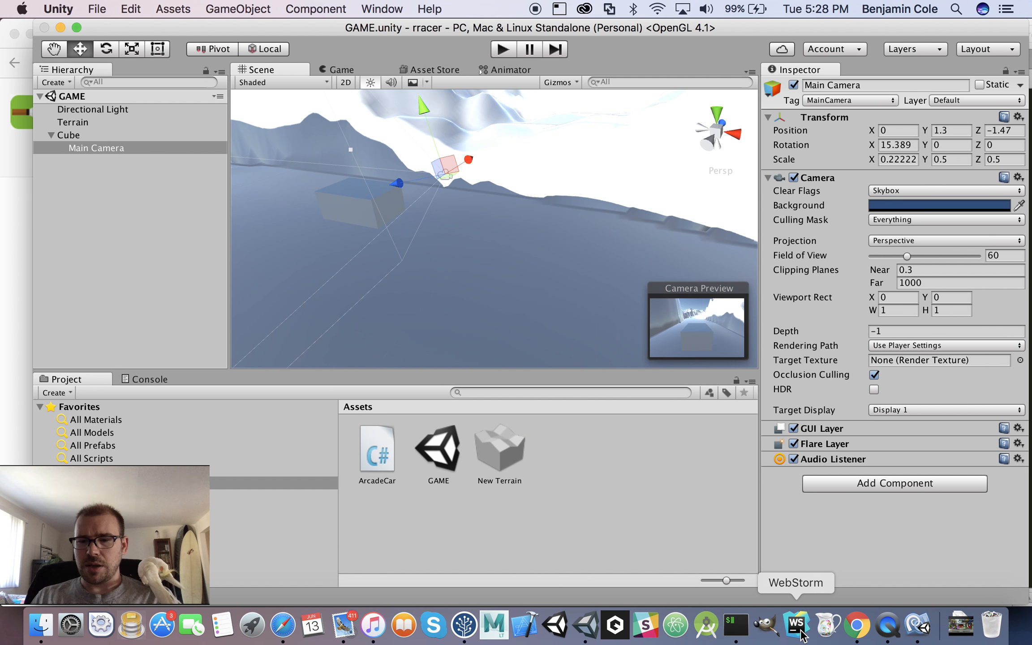
- In MonoDevelop, set power to 100.0f in ArcadeCar.cs and save the script, and play-test the scene in Unity
left_click(916, 625)
left_click(498, 155)
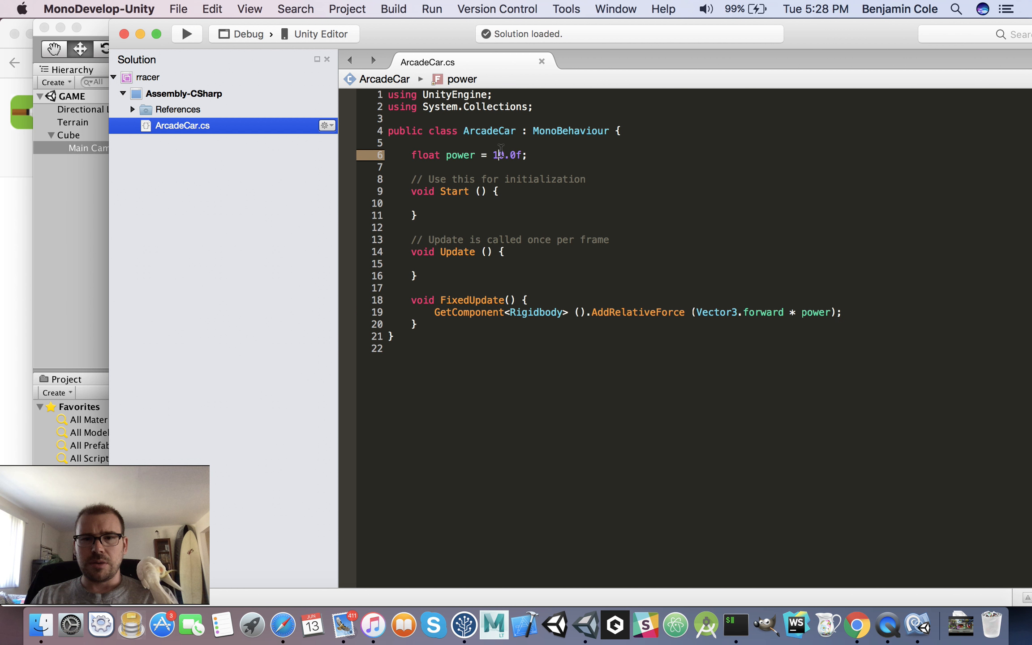
type("0")
key("super+s")
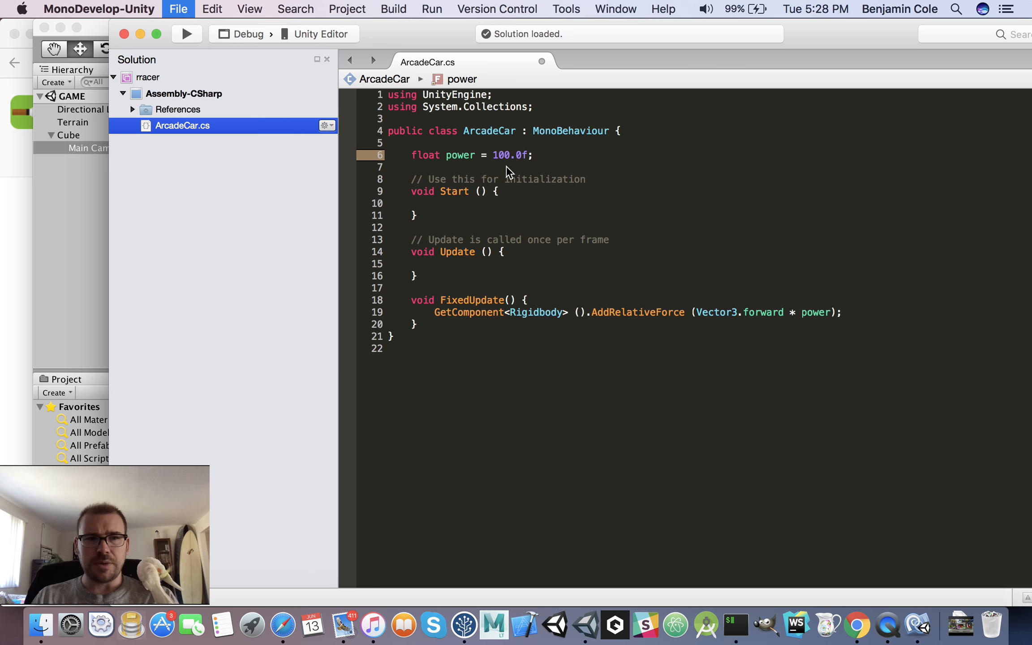
left_click(90, 23)
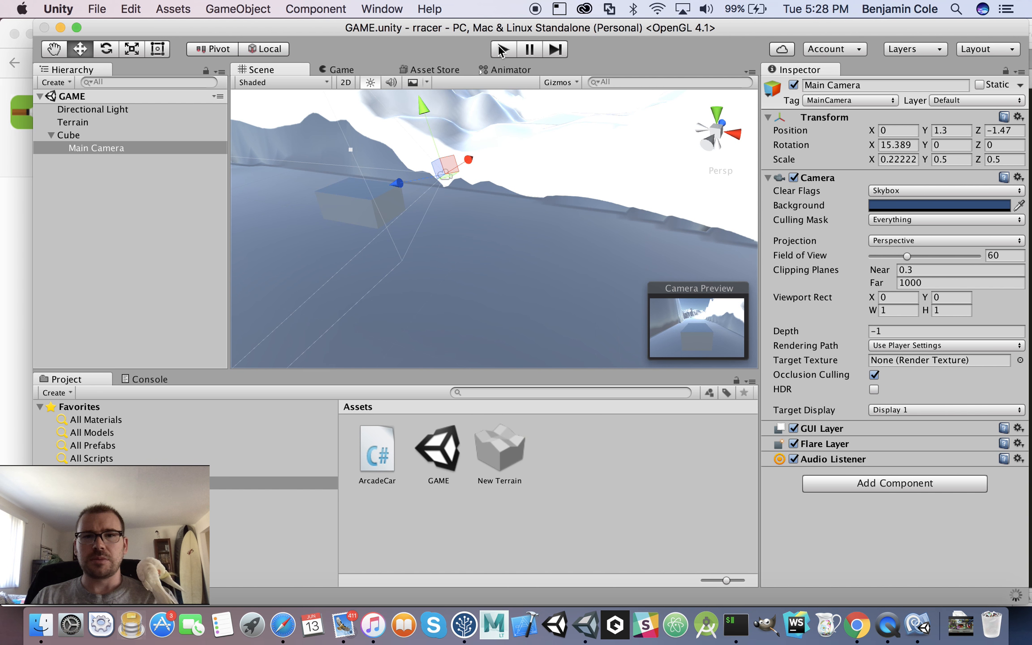
left_click(501, 50)
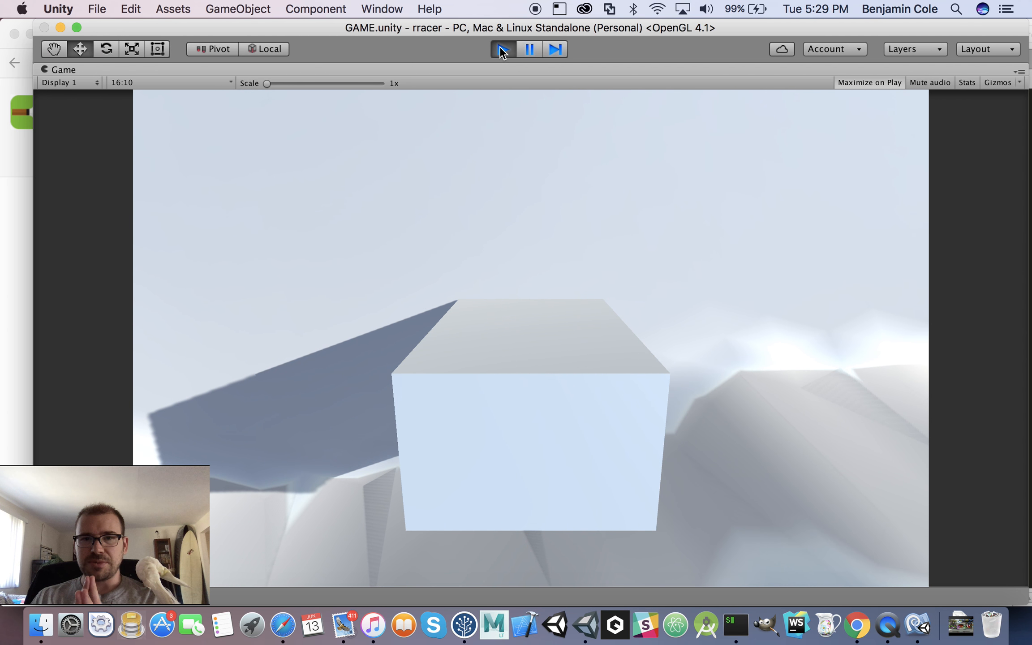
left_click(502, 50)
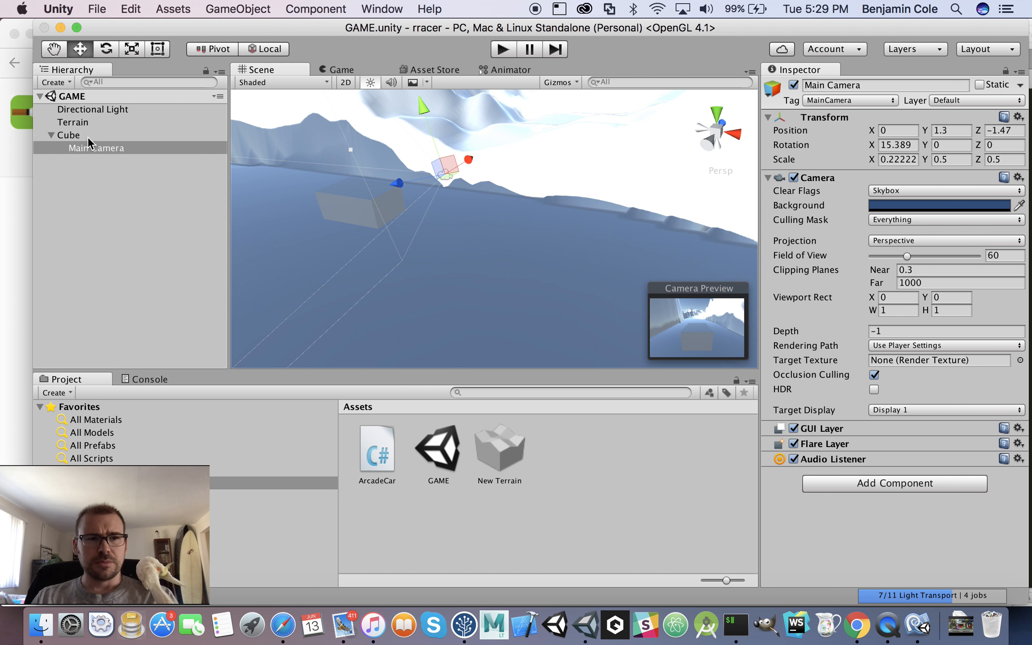
- Set the cube's Rigidbody mass to 100, save the scene, and play-test it
left_click(68, 135)
left_click(894, 435)
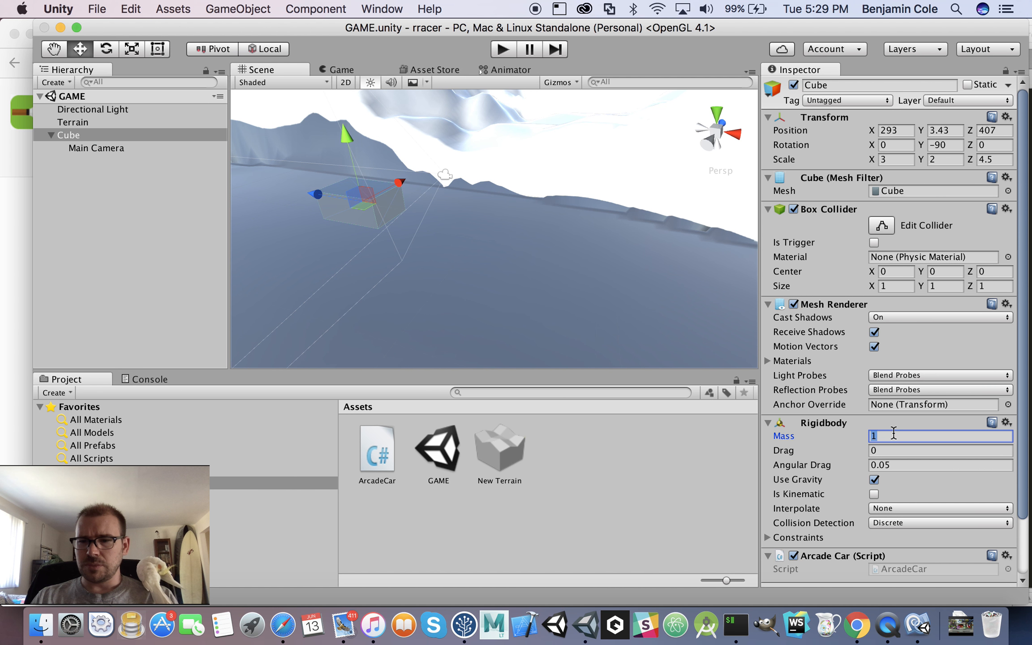
type("100")
key("super+s")
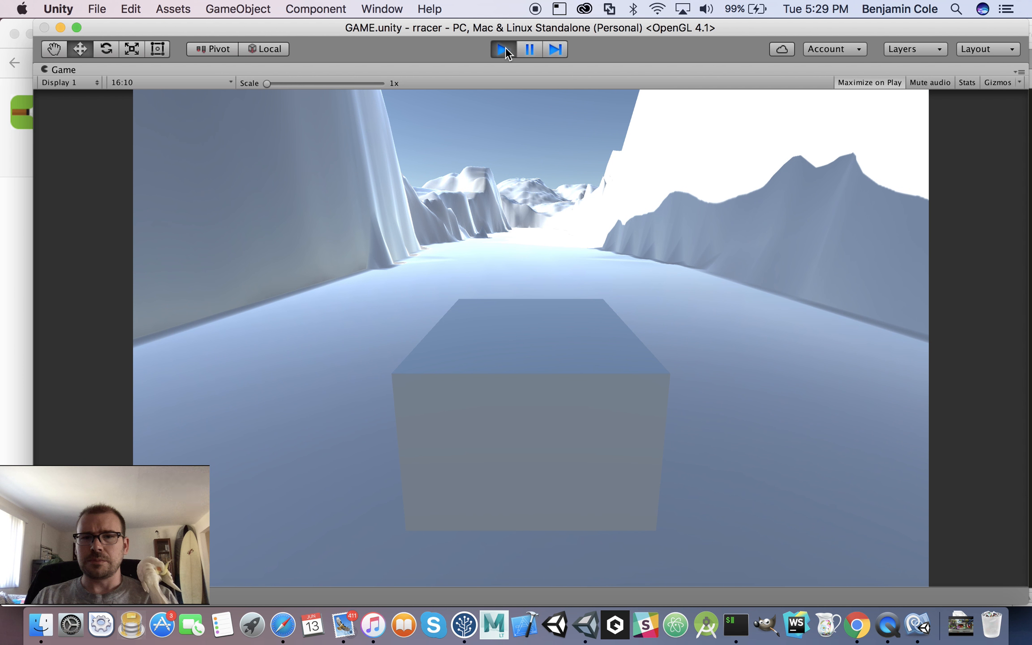
left_click(506, 47)
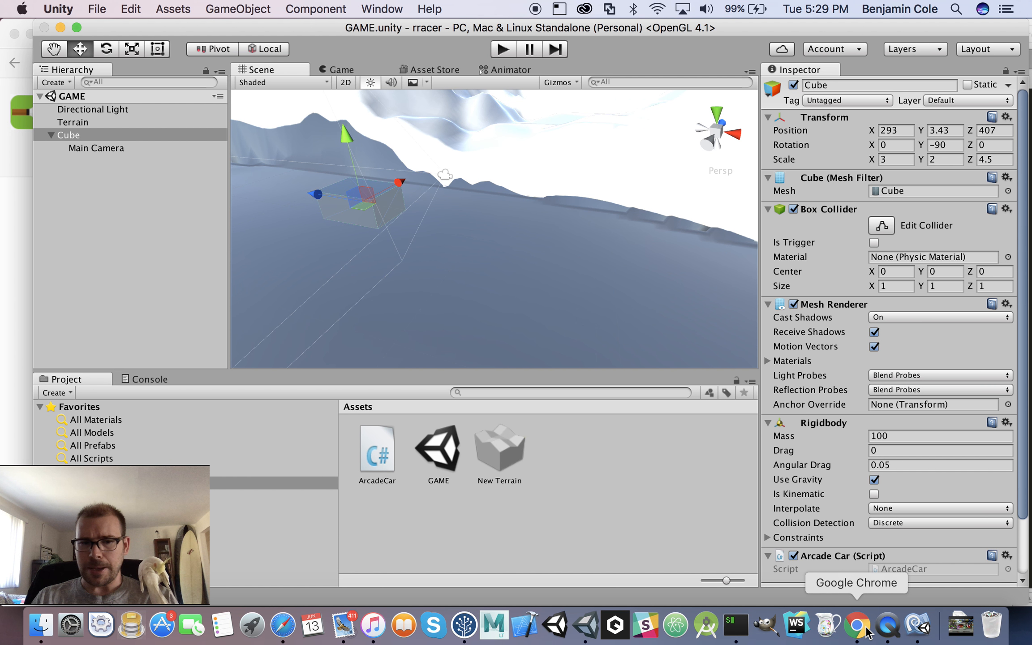
- In MonoDevelop, raise power to 1000.0f in ArcadeCar.cs and save the script, and play-test the heavier cube in Unity
left_click(919, 626)
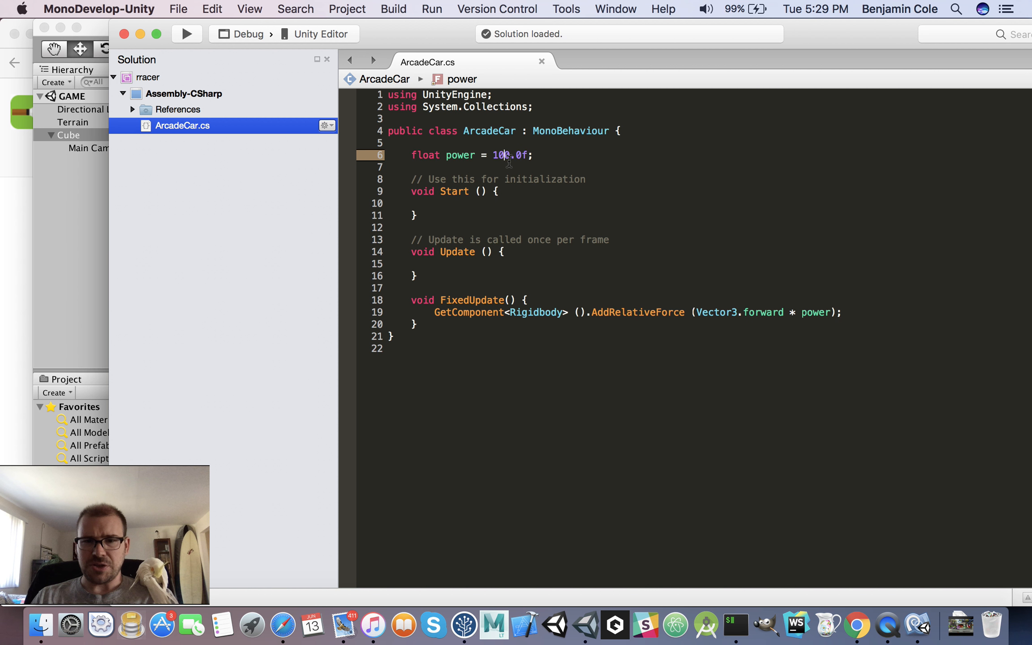
type("0")
key("super+s")
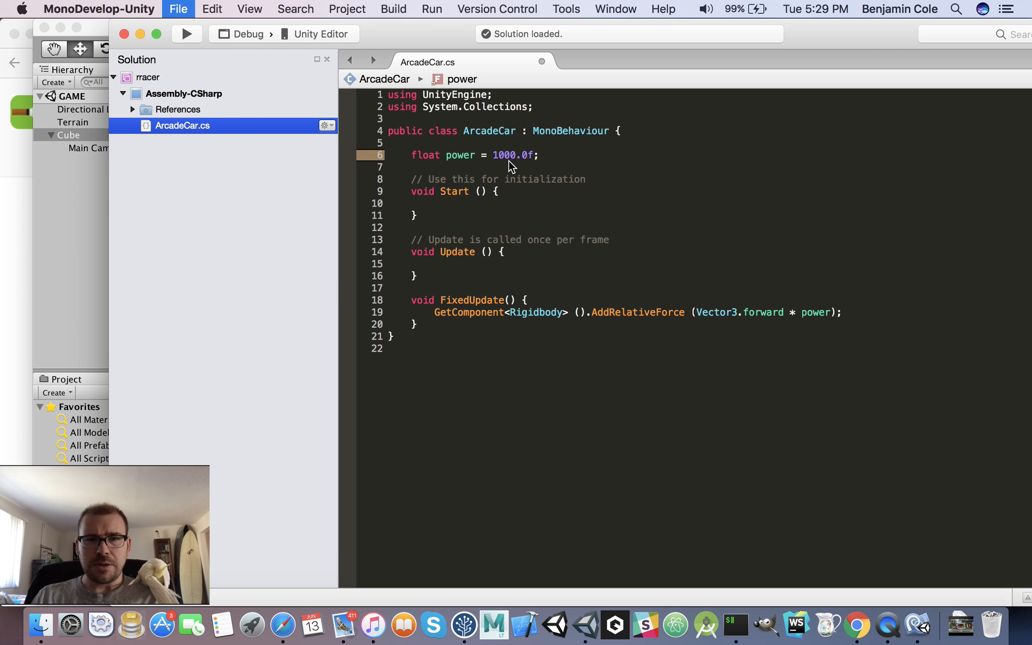
left_click(98, 26)
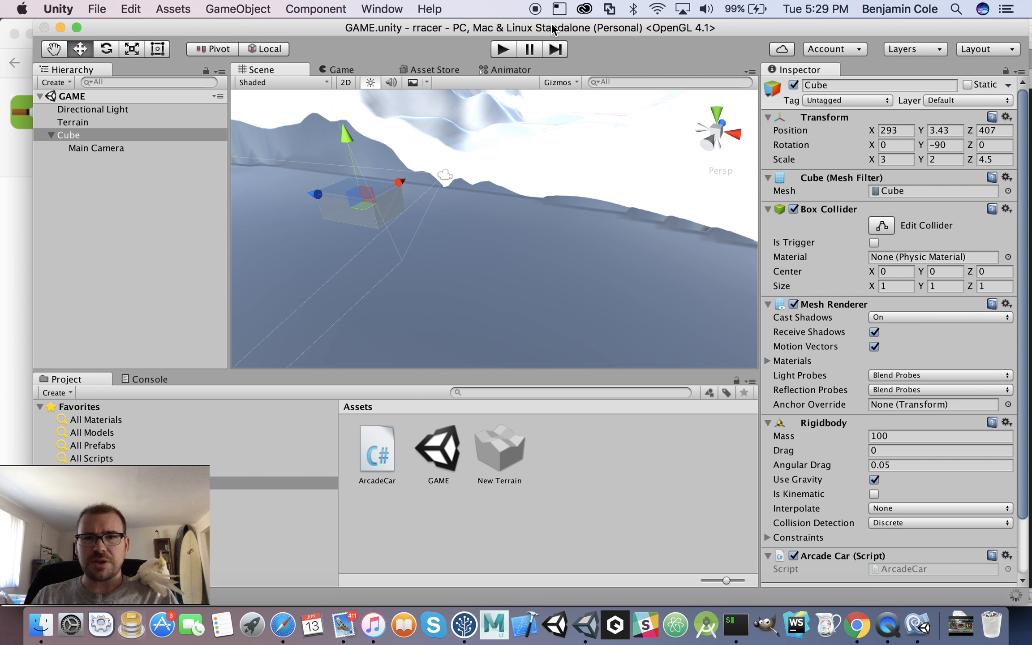
left_click(506, 46)
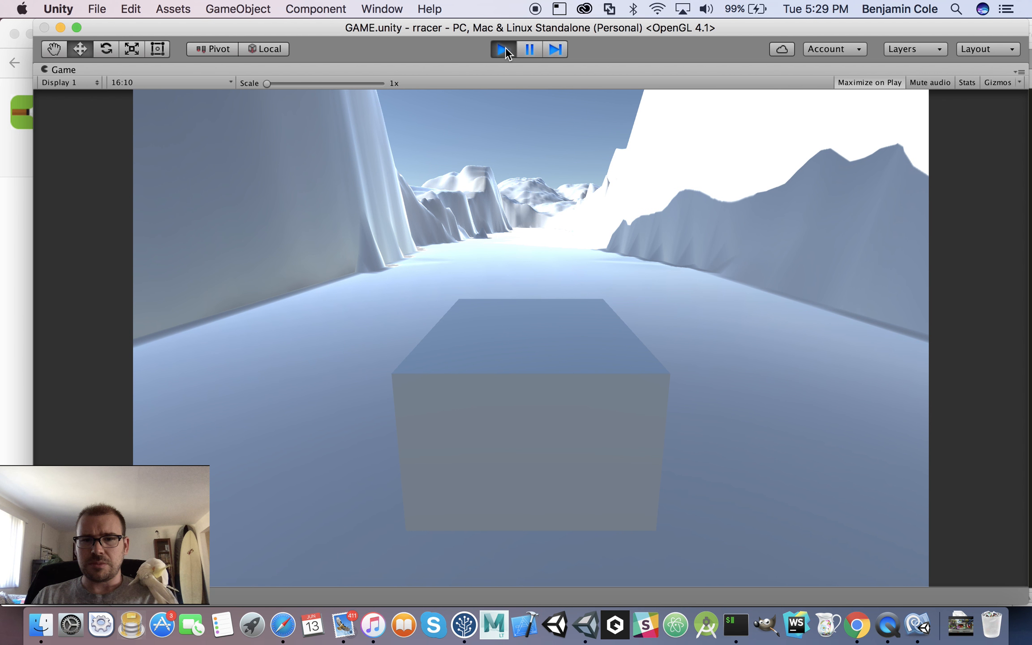
left_click(506, 46)
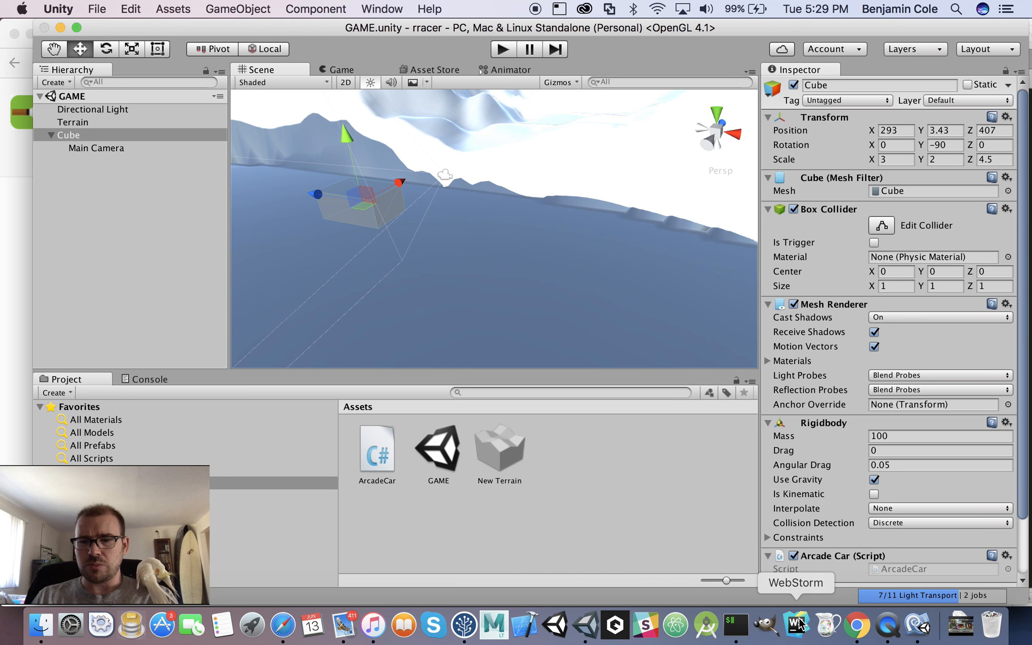
- In MonoDevelop, raise power to 10000.0f in ArcadeCar.cs and save the script, and play-test the cube's speed in Unity
left_click(918, 625)
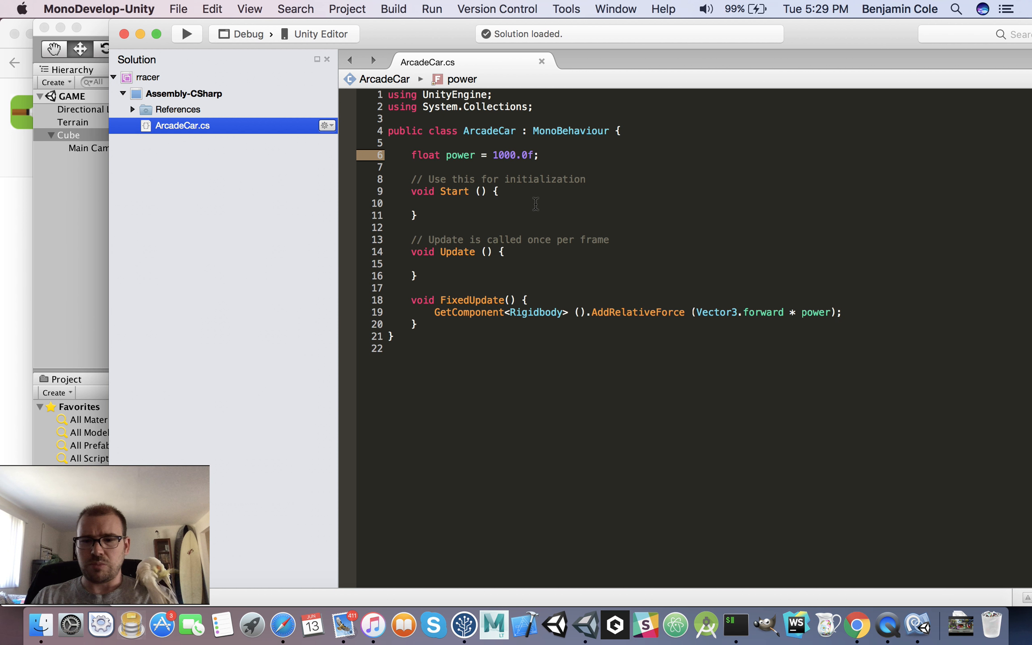
type("0")
key("super+s")
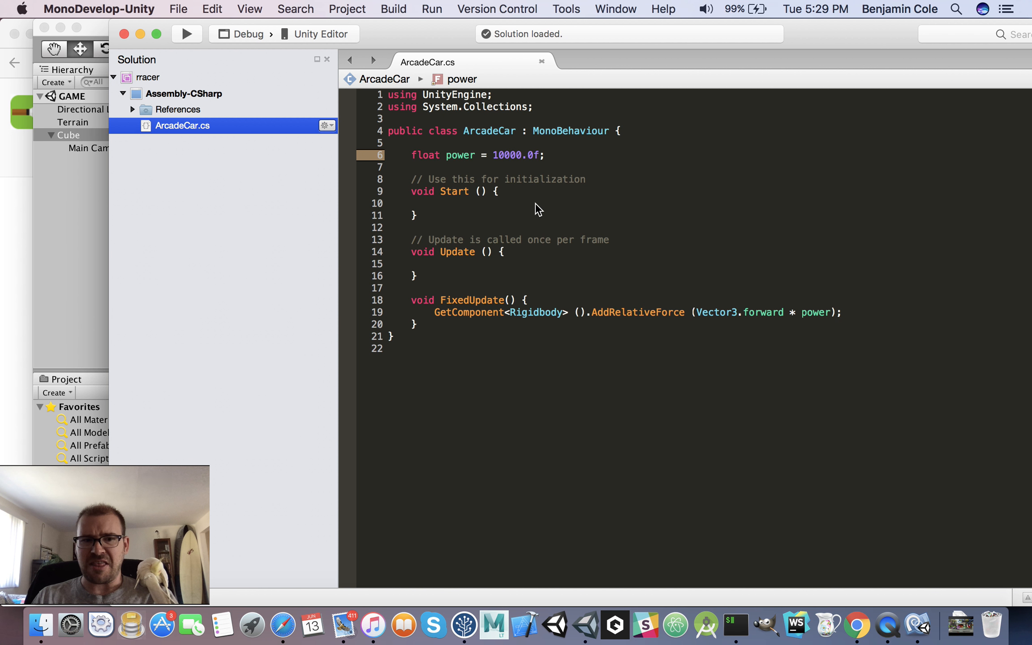
left_click(87, 26)
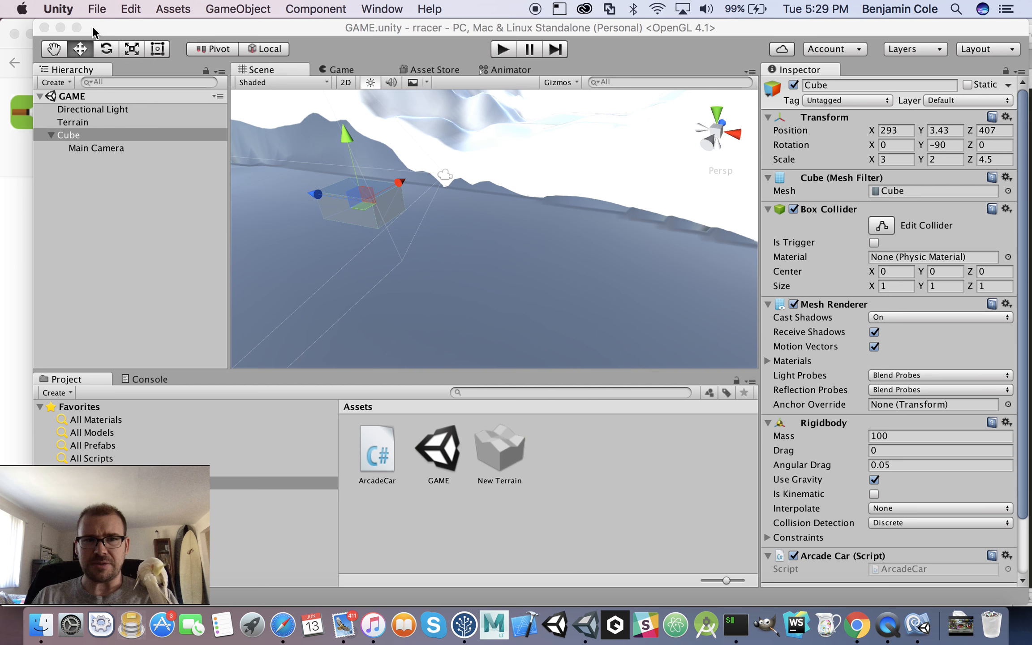
left_click(502, 50)
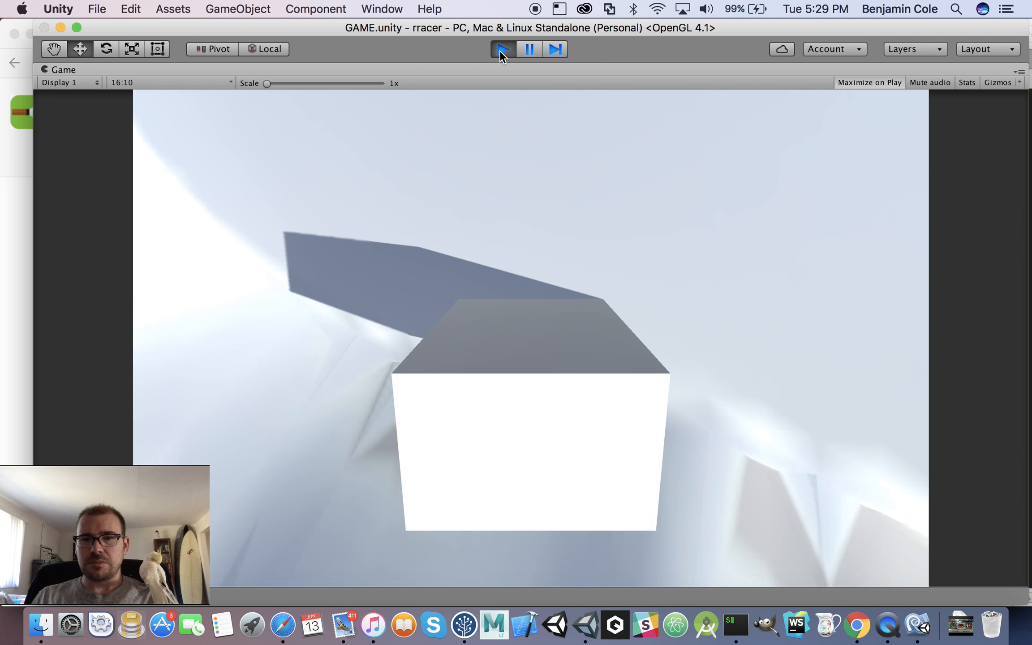
left_click(500, 50)
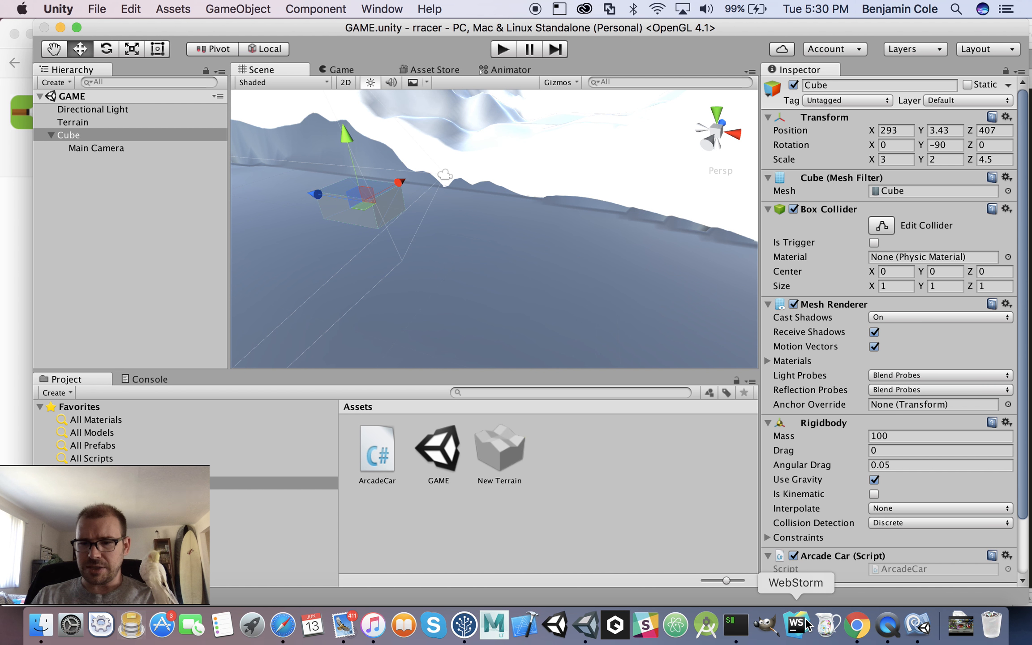
- In MonoDevelop, set power to 5000.0f in ArcadeCar.cs, save the script, and return to Unity
left_click(917, 625)
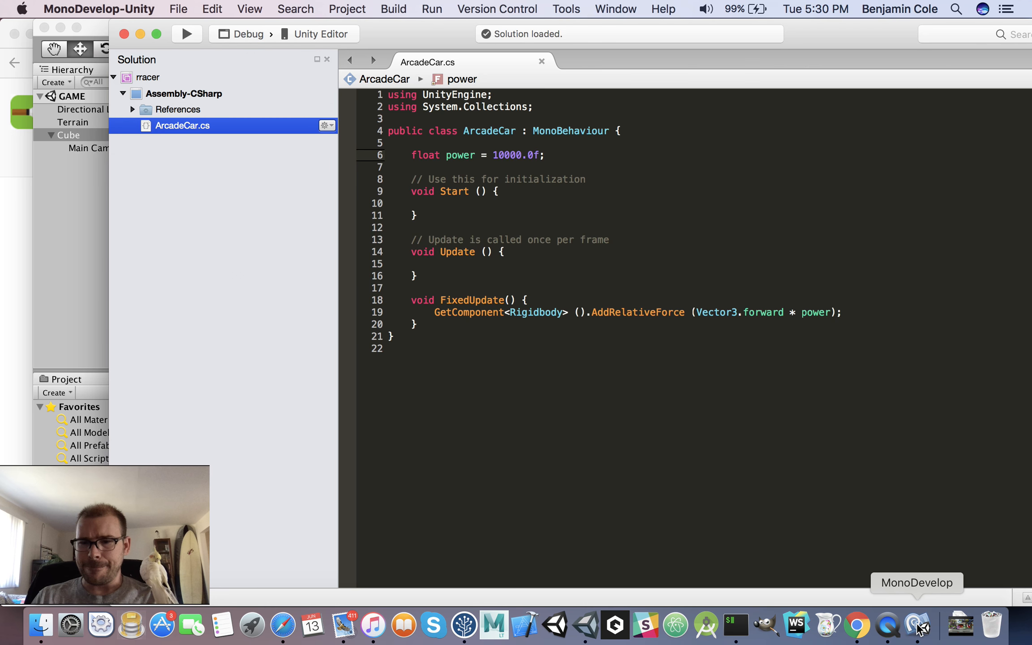
double_click(506, 155)
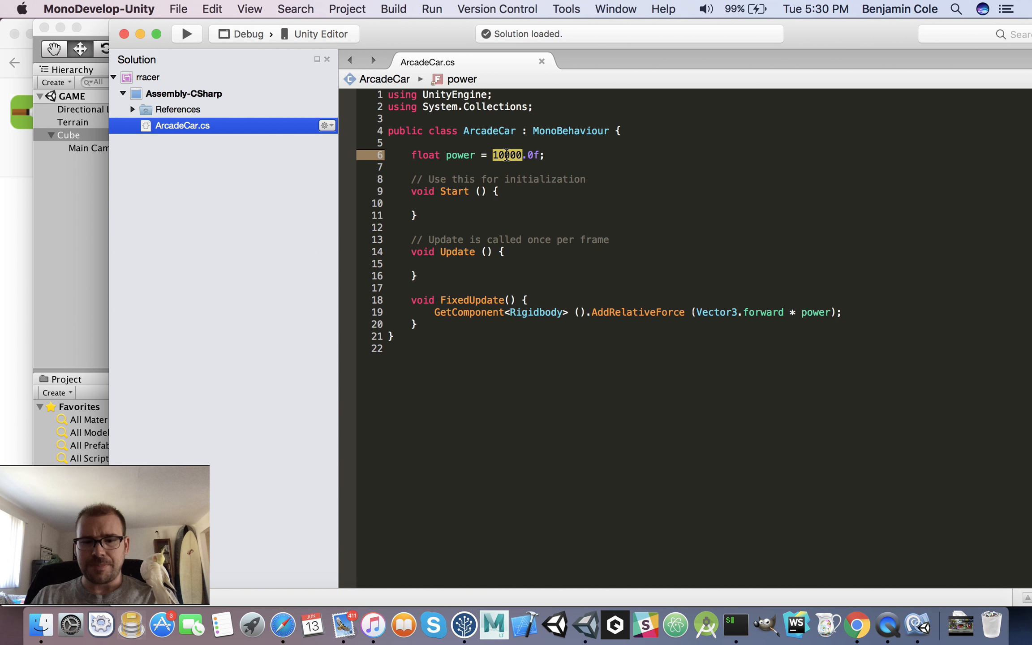
key("super+s")
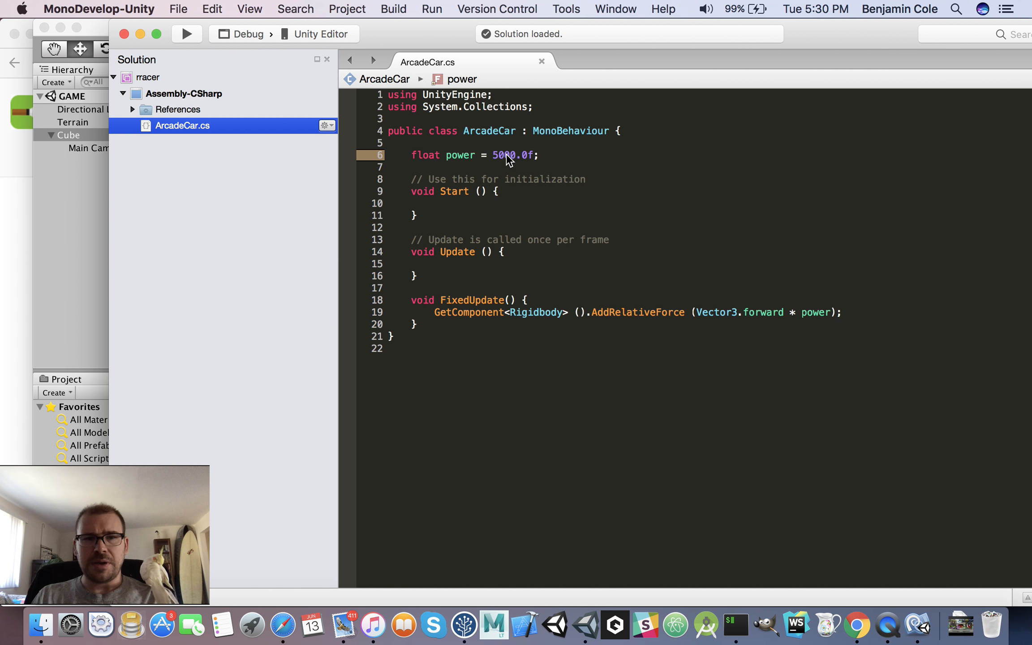
left_click(98, 31)
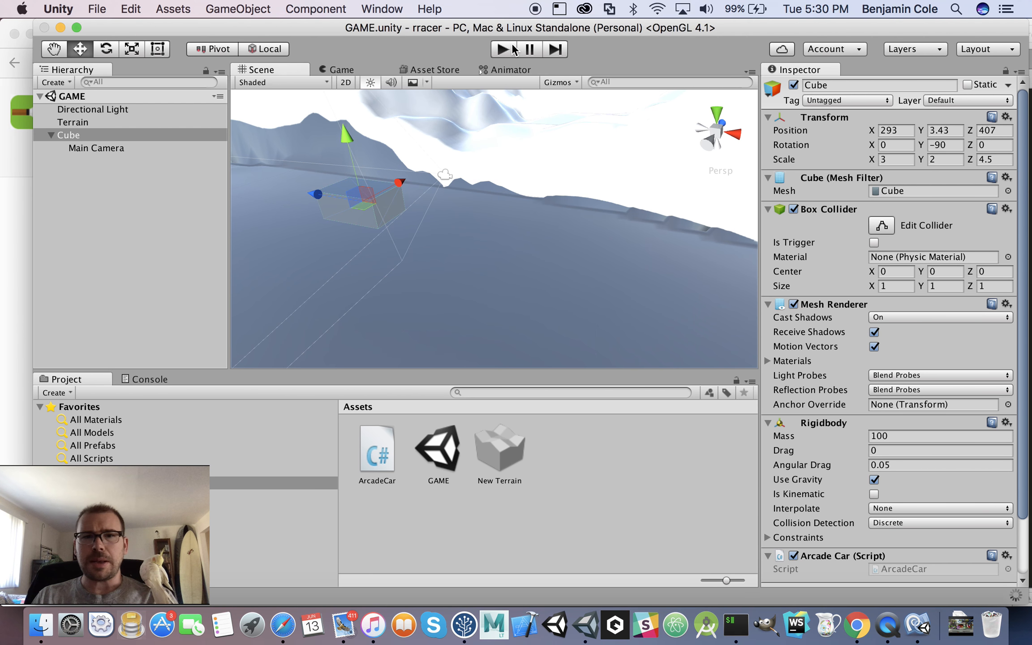